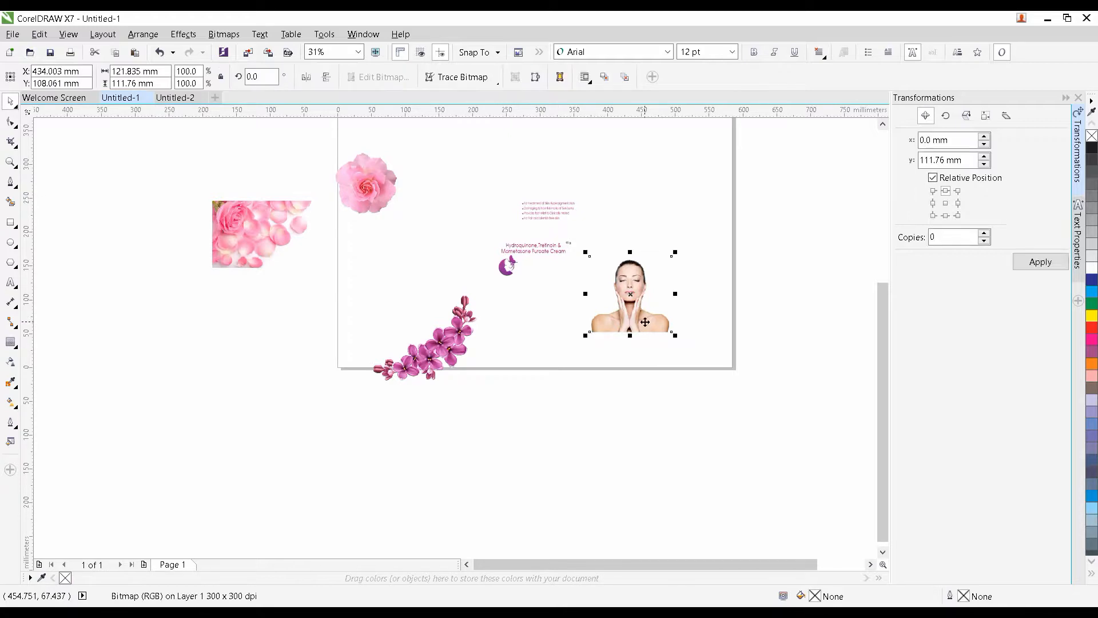
# Paste the copied woman's portrait into the Untitled-2 document and move it over the left part of page 1.
pyautogui.click(174, 98)
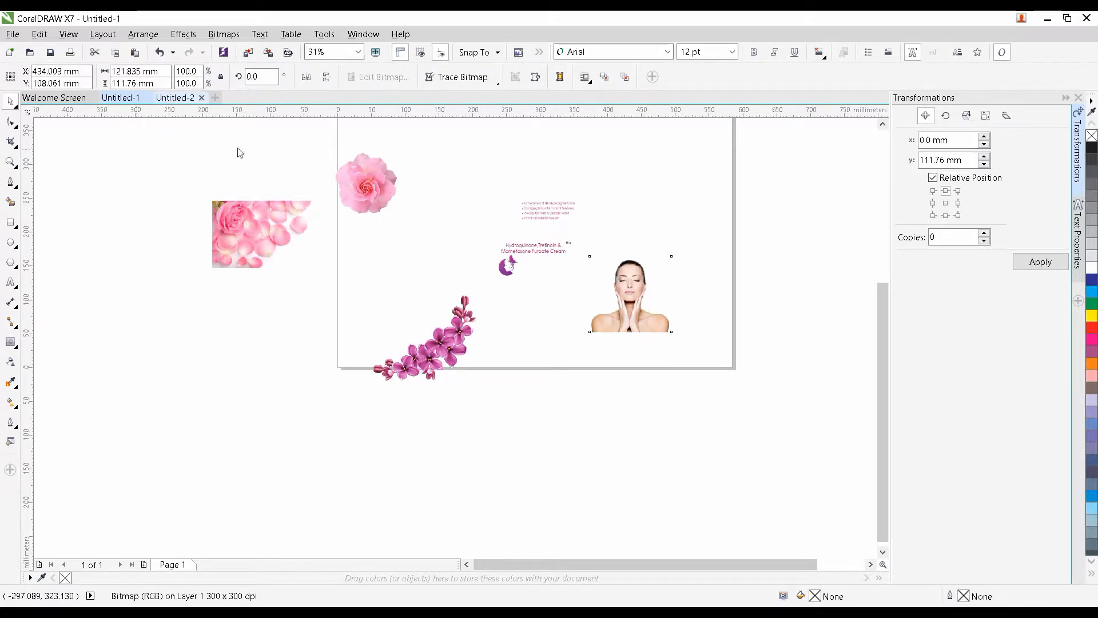
pyautogui.hotkey('ctrl', 'v')
pyautogui.scroll(-4, 588, 363)
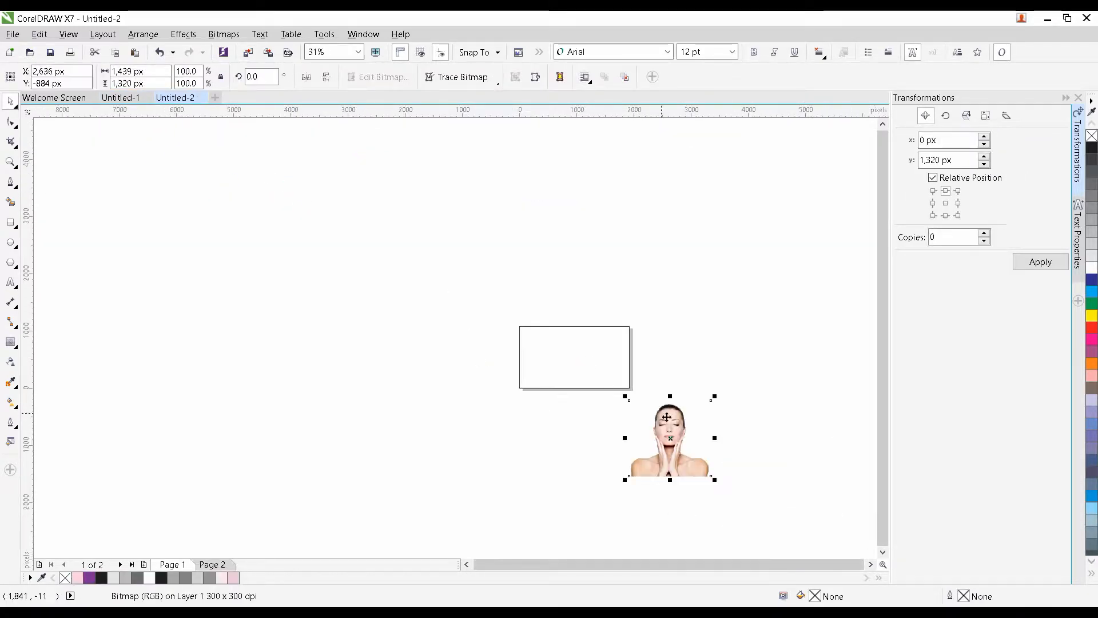
pyautogui.moveTo(668, 432); pyautogui.dragTo(539, 351)
pyautogui.scroll(4, 539, 350)
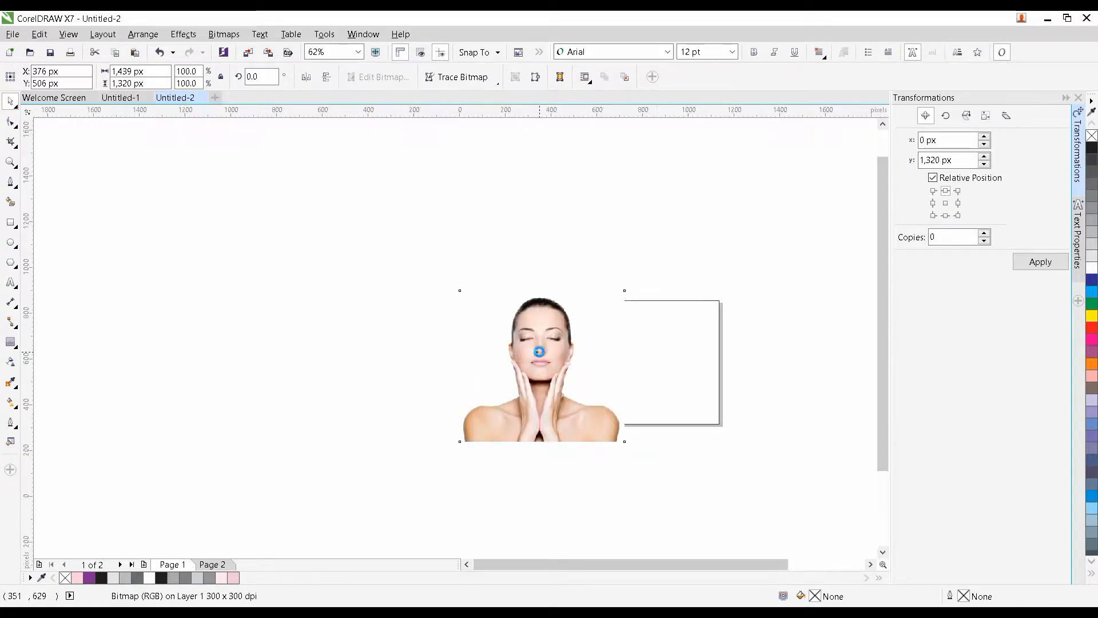
# Scale the portrait to about 1,177 × 1,080 px, matching the page height, and position it overlapping the page's left edge.
pyautogui.moveTo(711, 228); pyautogui.dragTo(716, 252)
pyautogui.moveTo(693, 475); pyautogui.dragTo(655, 393)
pyautogui.moveTo(653, 451); pyautogui.dragTo(645, 417)
pyautogui.moveTo(517, 366); pyautogui.dragTo(494, 406)
pyautogui.moveTo(458, 310); pyautogui.dragTo(478, 321)
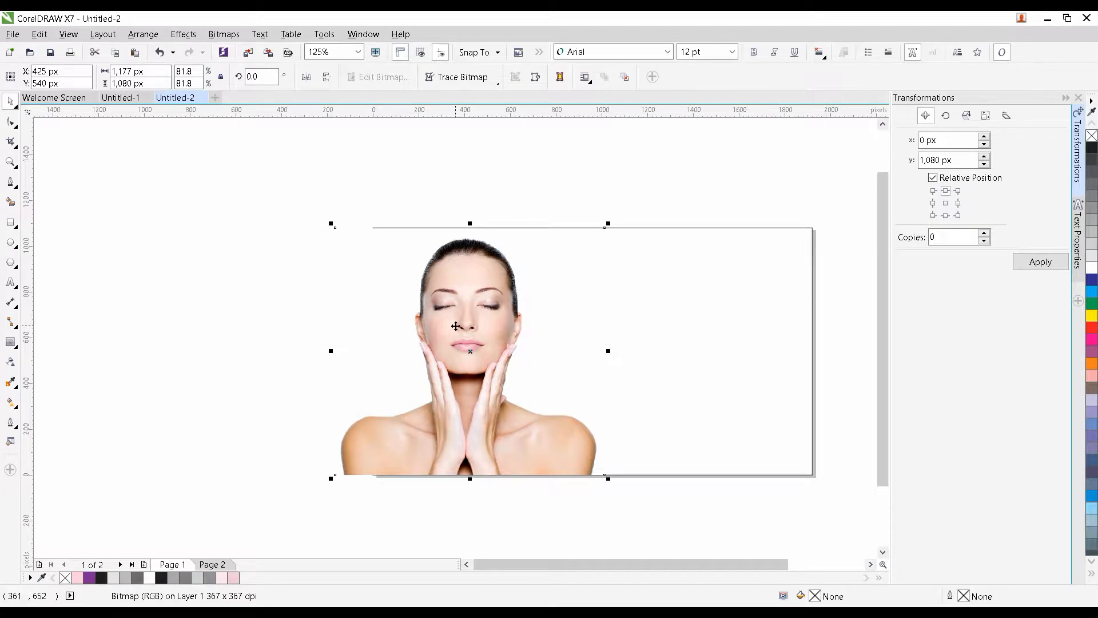
pyautogui.click(248, 290)
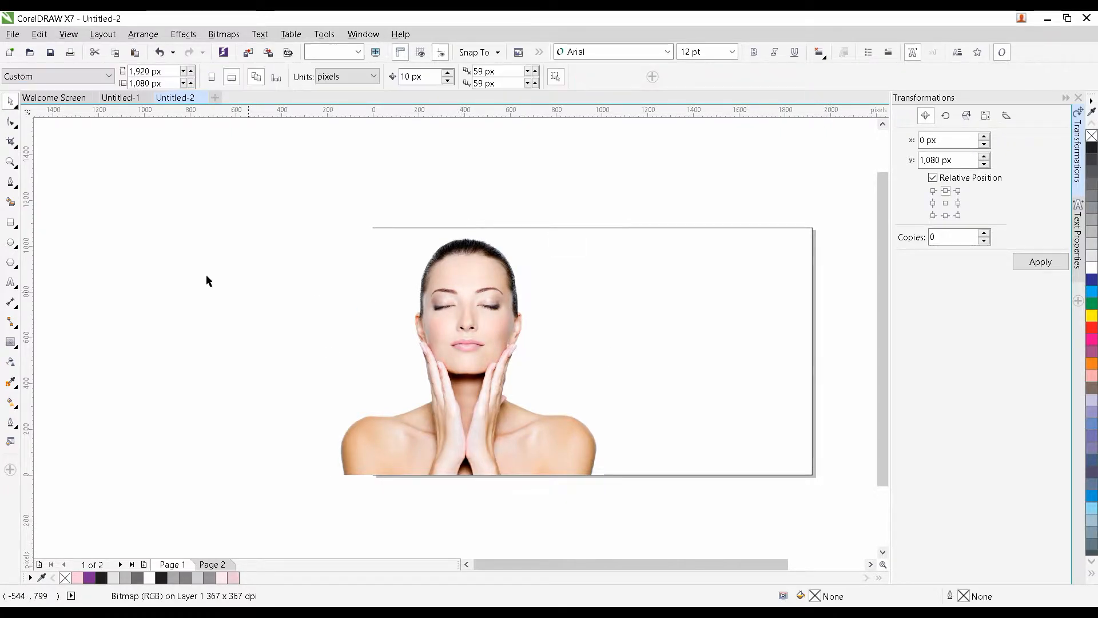
# Draw a closed Pen shape about 1,833 × 1,995 px around the portrait, with a sweeping curve along its right side.
pyautogui.click(10, 182)
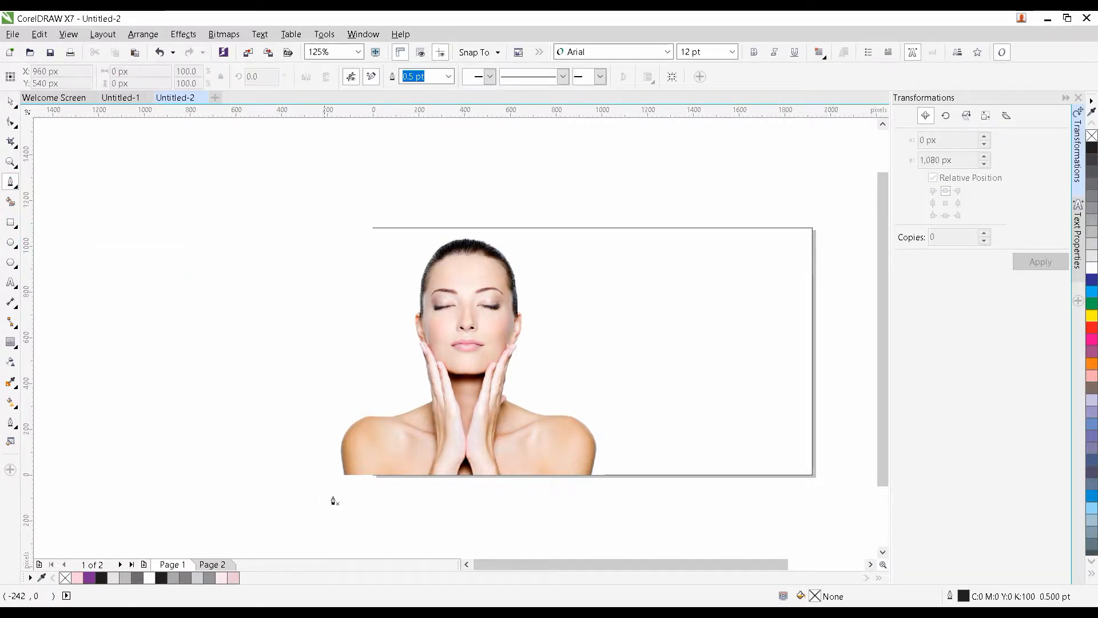
pyautogui.click(367, 499)
pyautogui.scroll(-2, 643, 375)
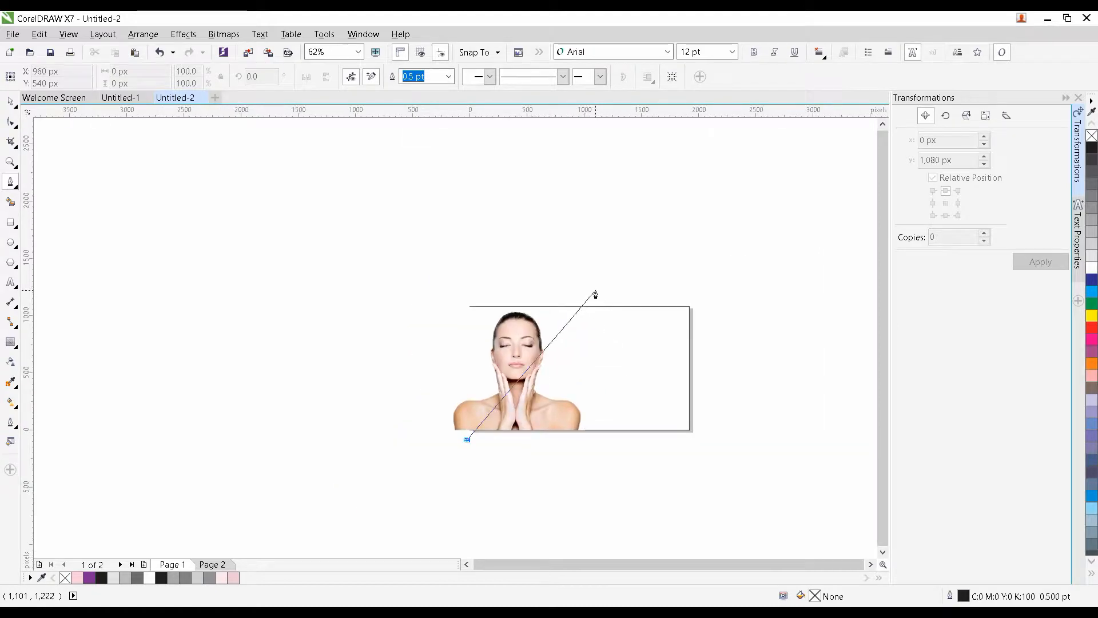
pyautogui.moveTo(601, 301); pyautogui.dragTo(618, 170)
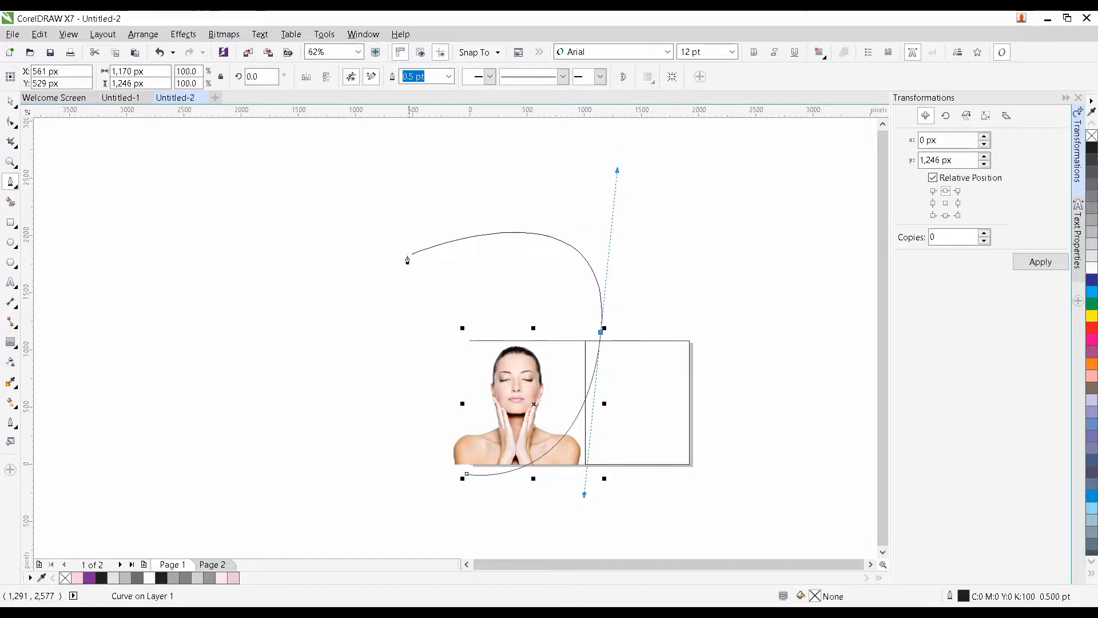
pyautogui.click(416, 470)
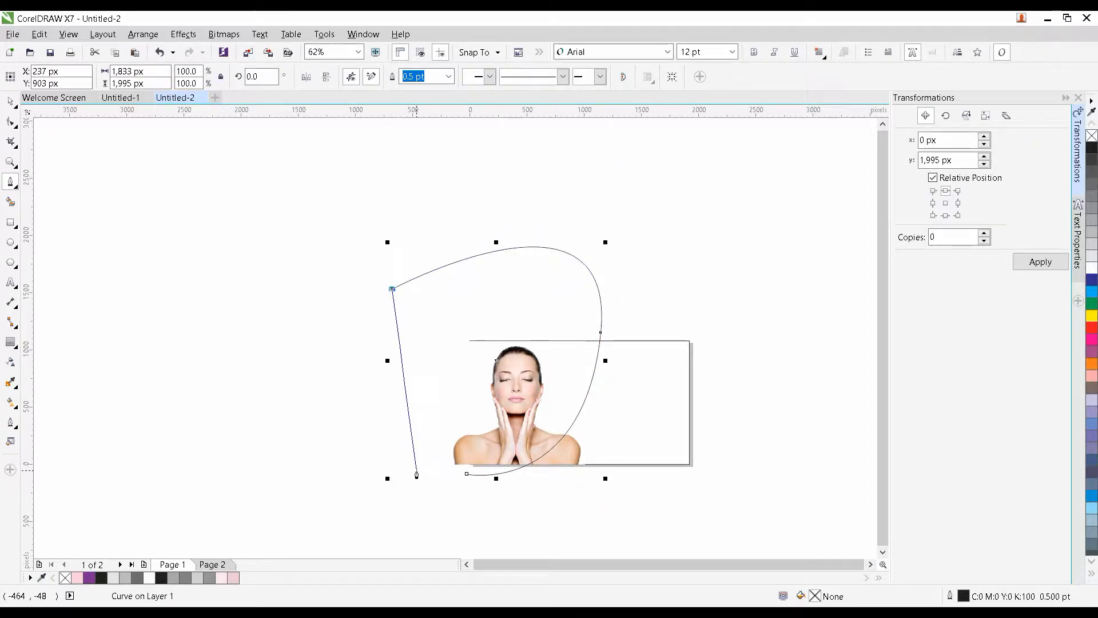
pyautogui.click(467, 474)
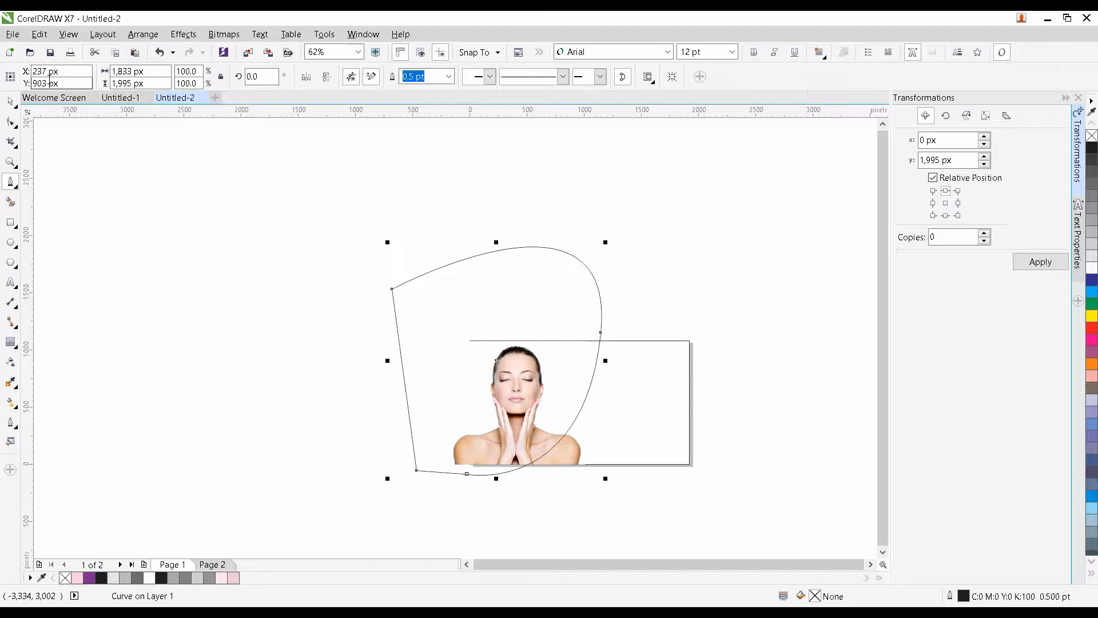
# Intersect the closed curved shape with the page-sized rectangle and delete the original oversized curve.
pyautogui.click(10, 101)
pyautogui.keyDown('shift'); pyautogui.click(605, 399); pyautogui.keyUp('shift')
pyautogui.click(416, 79)
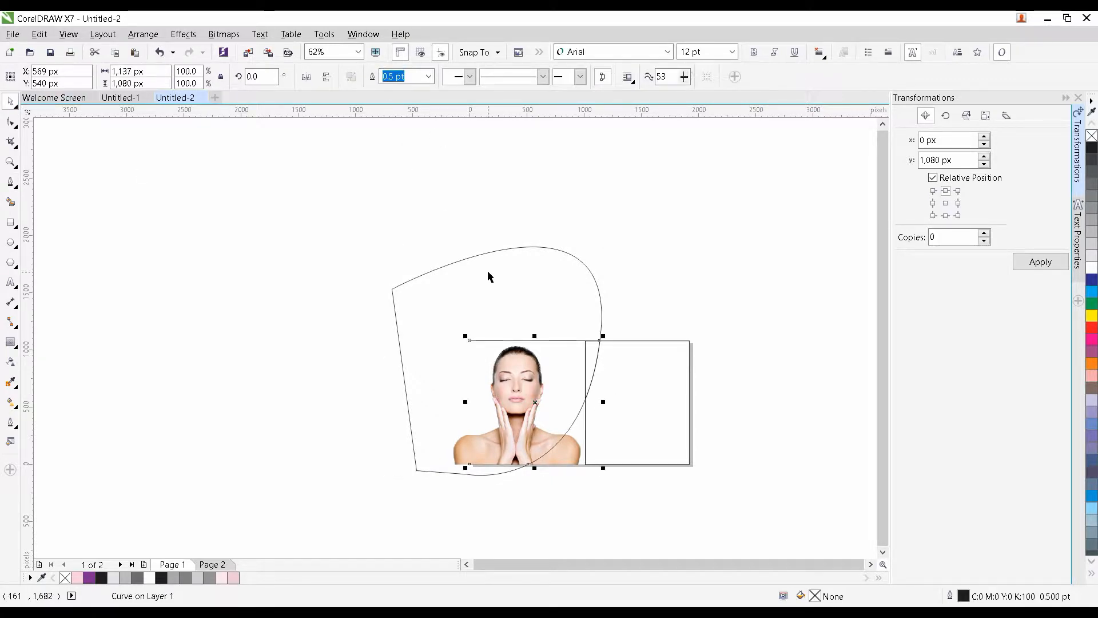
pyautogui.click(488, 273)
pyautogui.moveTo(489, 273); pyautogui.dragTo(494, 232)
pyautogui.press('Delete')
# PowerClip the woman's portrait inside the intersected curved shape.
pyautogui.click(533, 352)
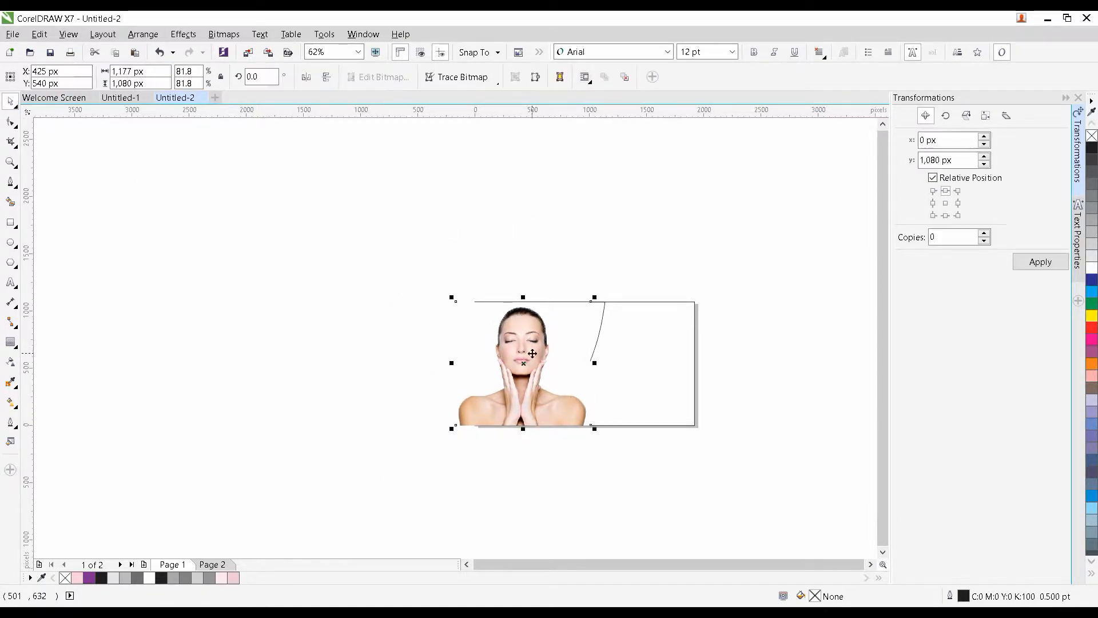
pyautogui.rightClick(526, 356)
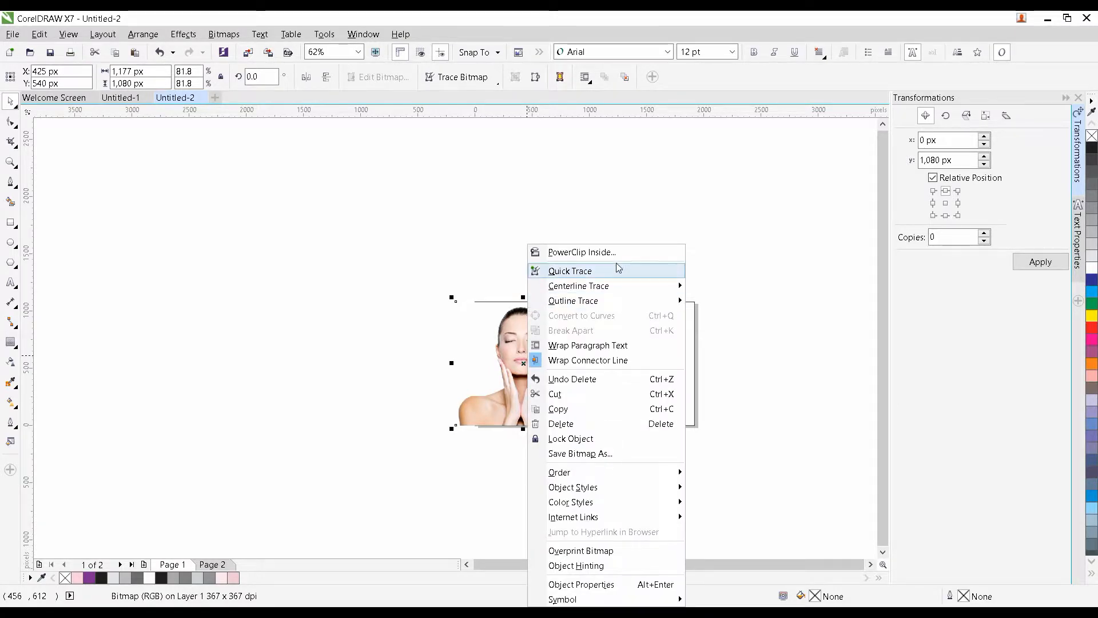
pyautogui.click(578, 271)
pyautogui.click(597, 310)
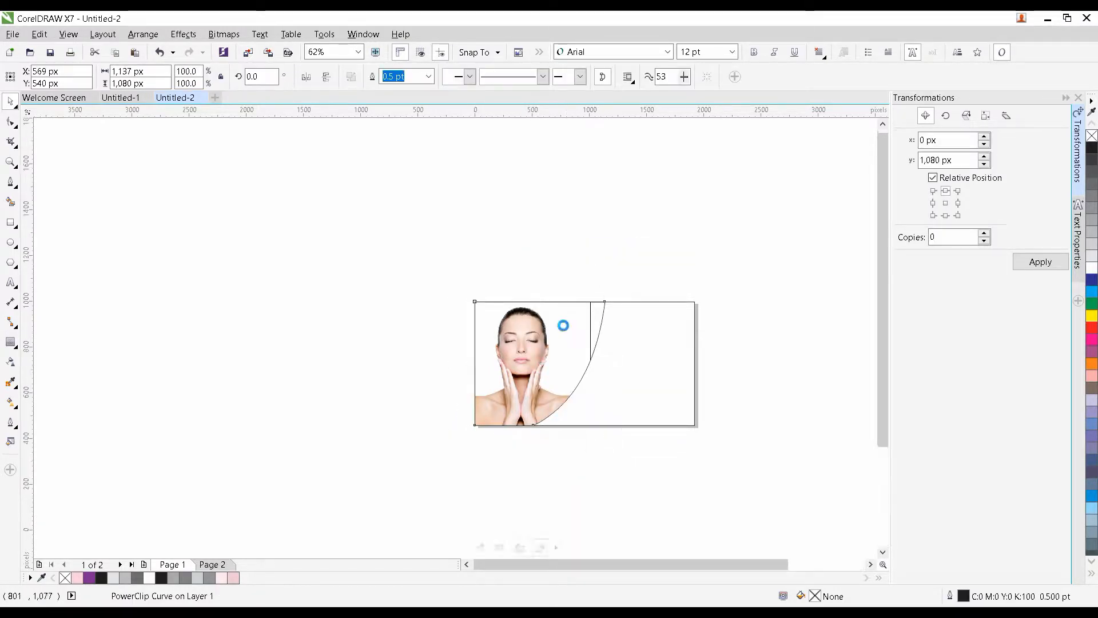
pyautogui.scroll(2, 564, 324)
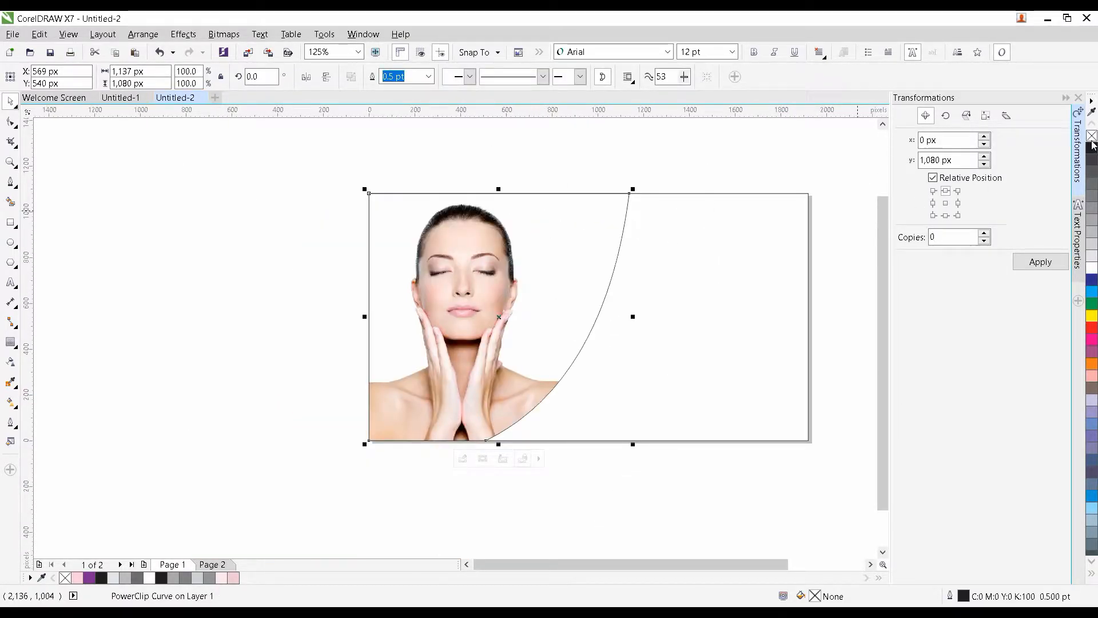
# Fill the curved portrait container with white and deselect it.
pyautogui.click(1091, 267)
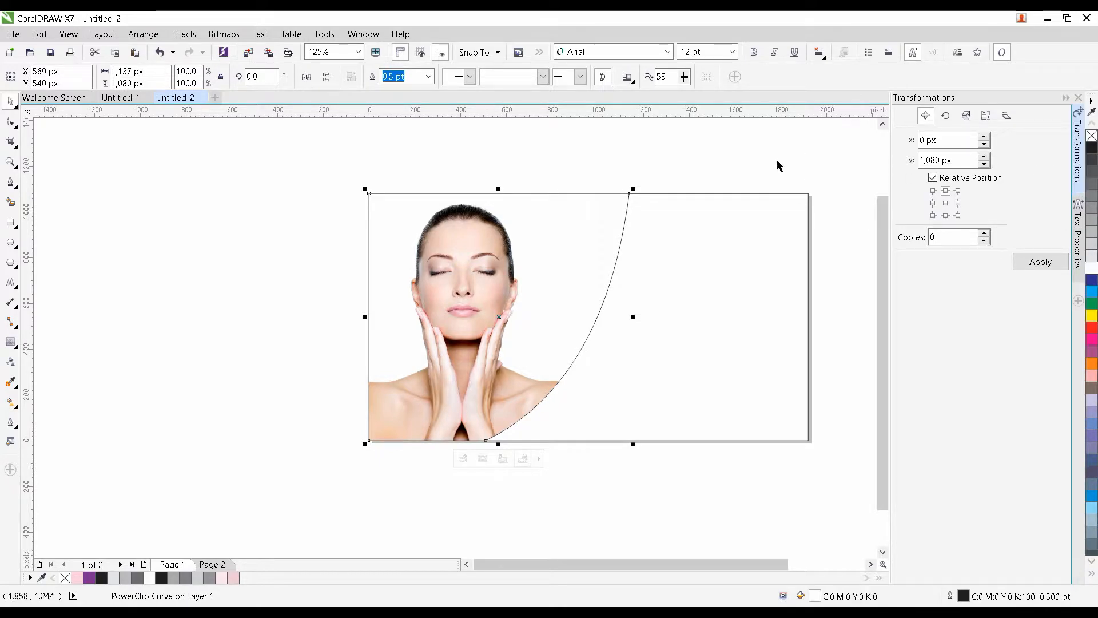
pyautogui.click(728, 277)
pyautogui.moveTo(756, 275); pyautogui.dragTo(703, 281)
pyautogui.click(135, 192)
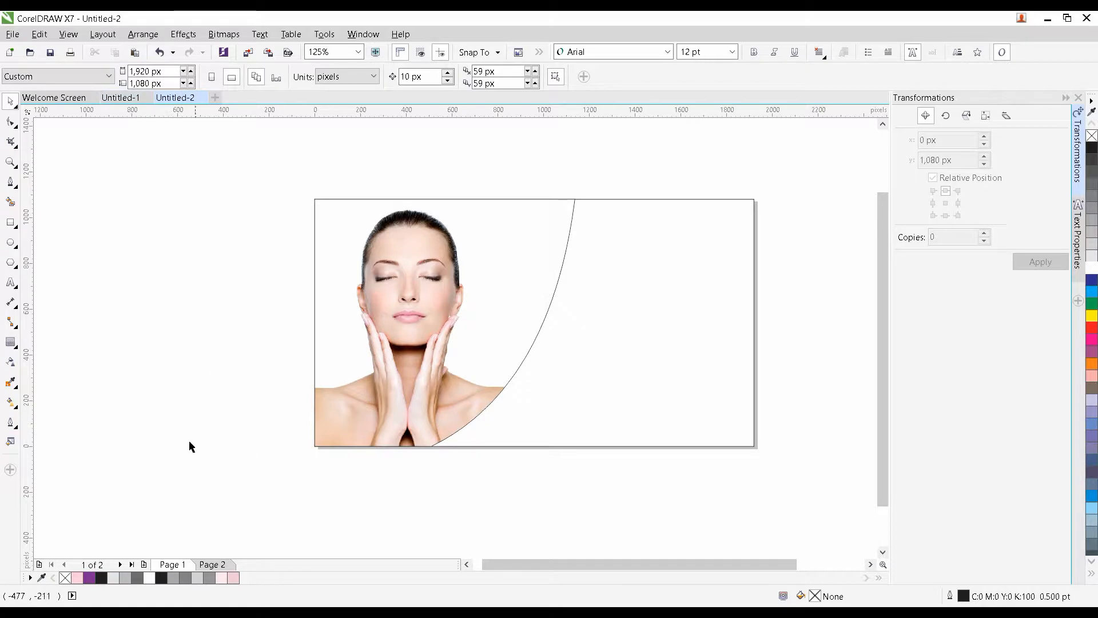
# Copy the purple flower branch from Untitled-1 into Untitled-2 and place it over the portrait.
pyautogui.click(120, 97)
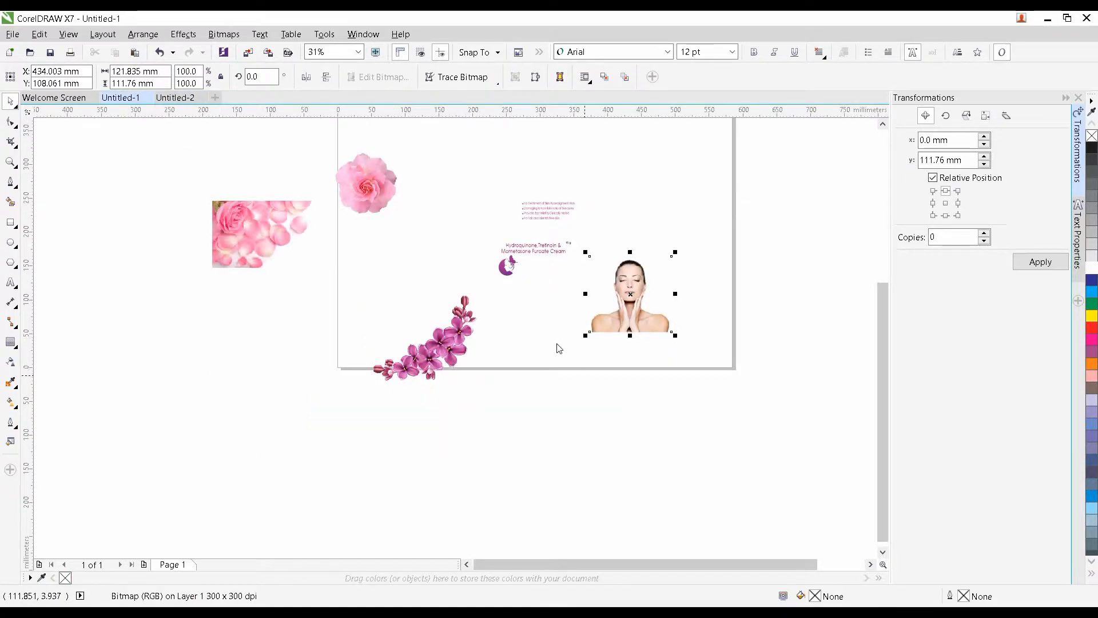
pyautogui.click(433, 352)
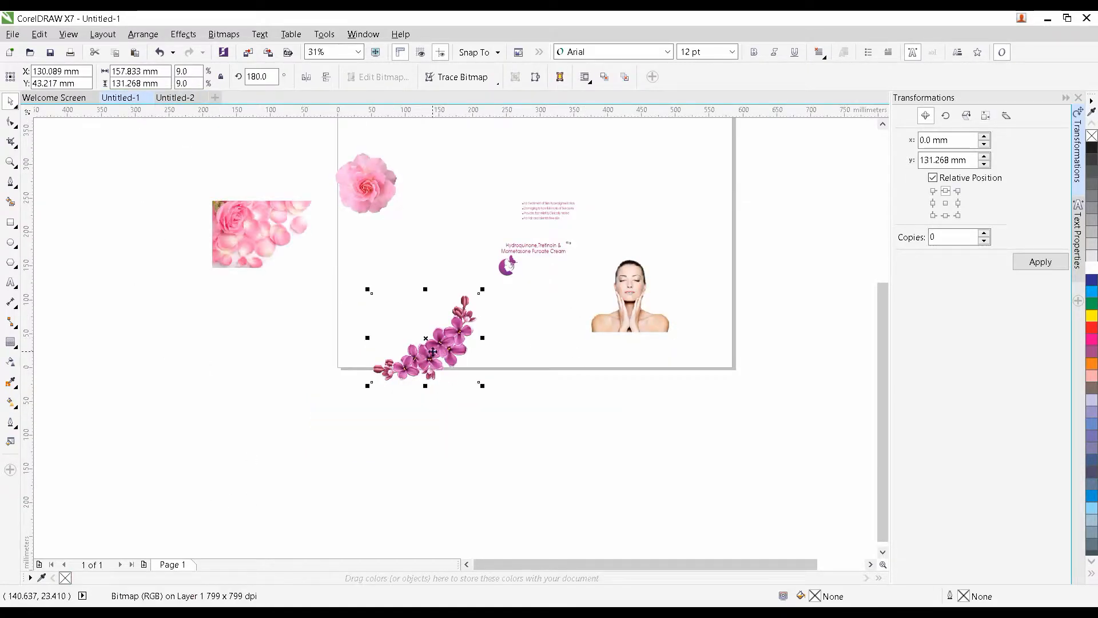
pyautogui.click(176, 97)
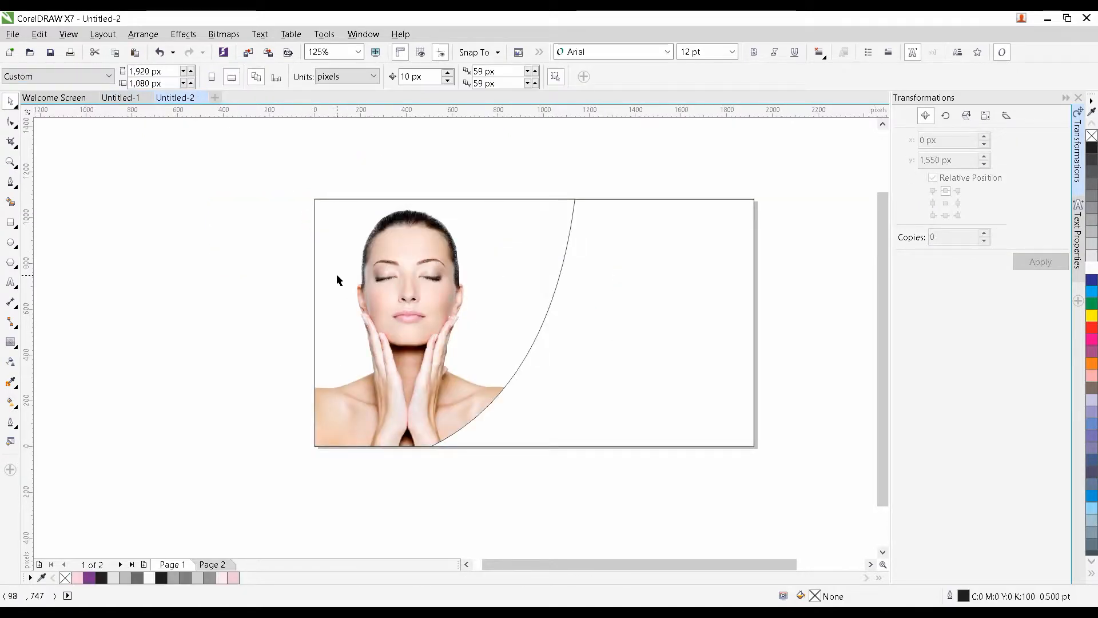
pyautogui.hotkey('ctrl', 'v')
pyautogui.scroll(-3, 455, 348)
pyautogui.moveTo(359, 475); pyautogui.dragTo(435, 356)
pyautogui.scroll(2, 436, 360)
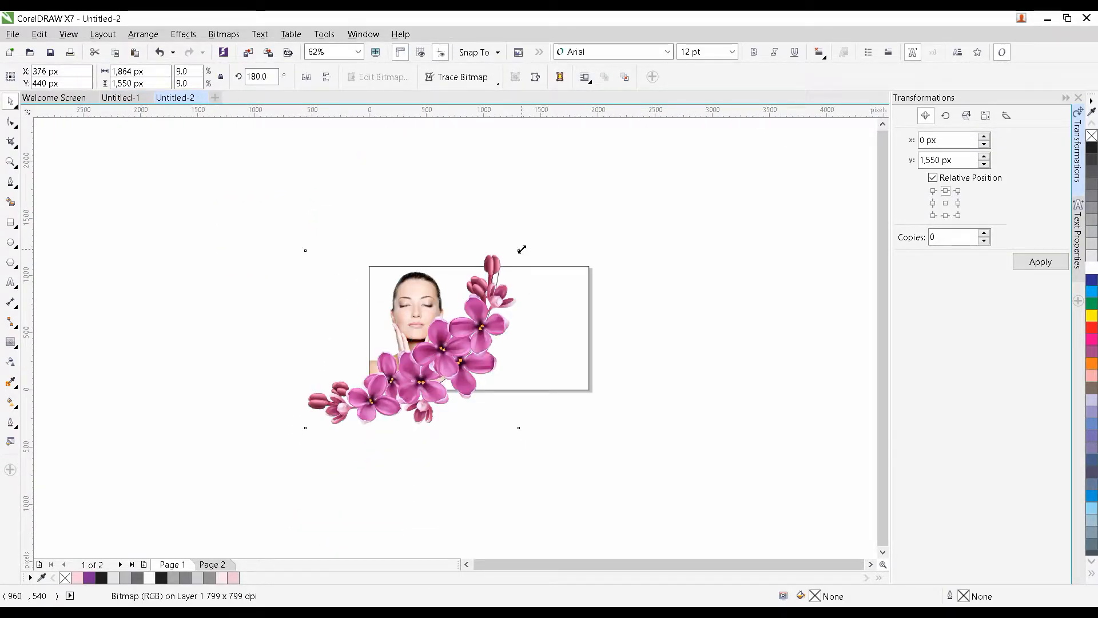
# Scale the flower branch down to about 1,302 × 1,083 px and position it along the portrait's curved edge.
pyautogui.moveTo(522, 249); pyautogui.dragTo(507, 261)
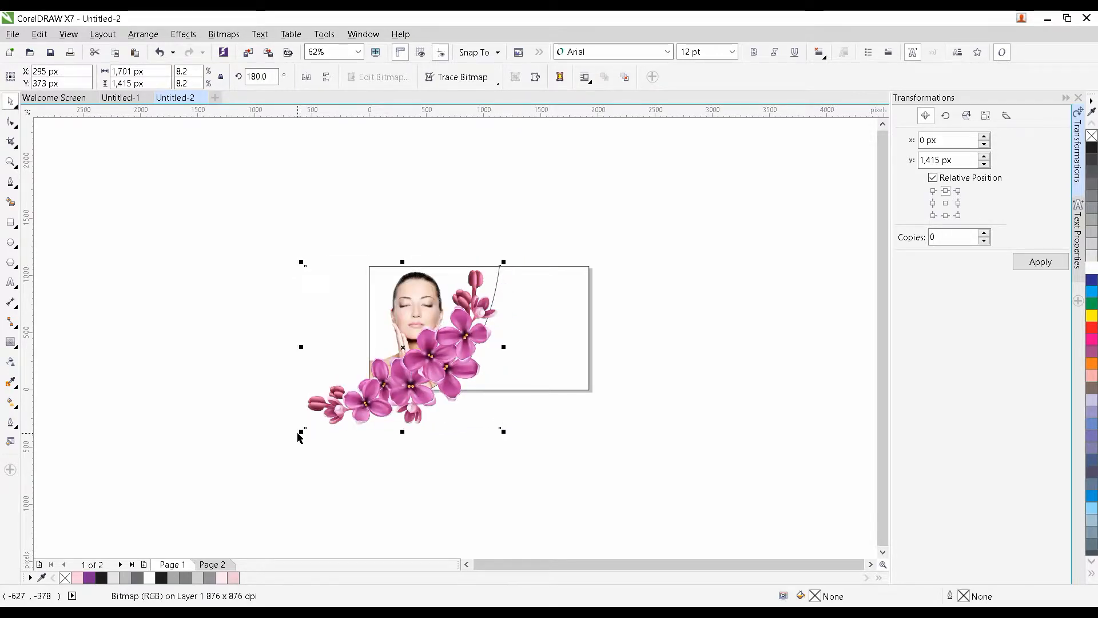
pyautogui.moveTo(301, 432); pyautogui.dragTo(345, 424)
pyautogui.scroll(1, 388, 388)
pyautogui.moveTo(407, 369); pyautogui.dragTo(421, 414)
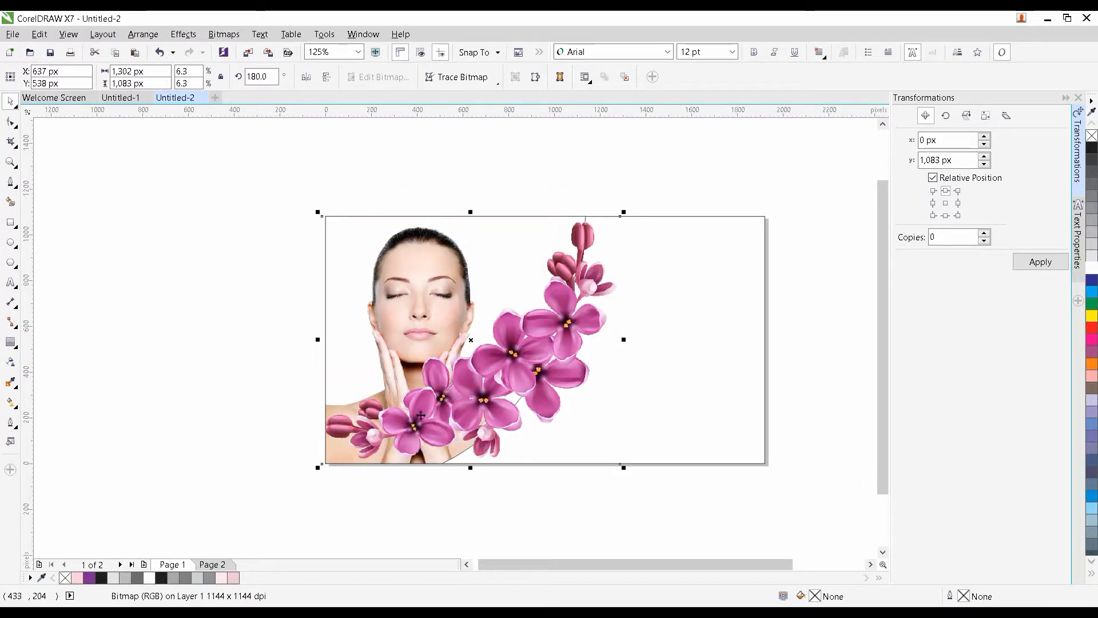
pyautogui.click(319, 467)
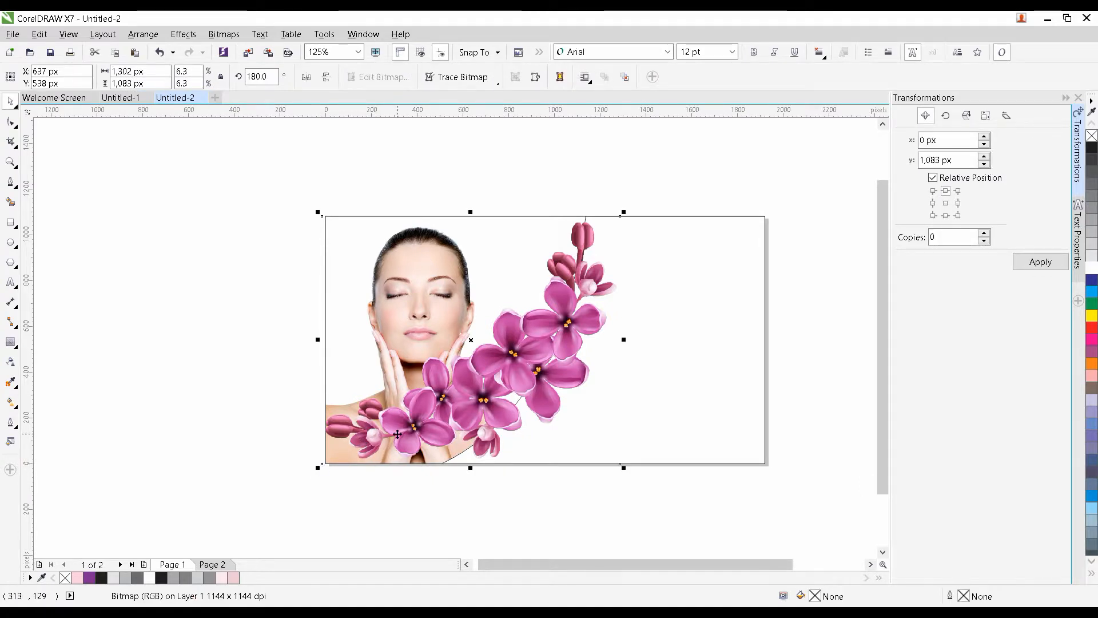
pyautogui.click(461, 543)
pyautogui.click(355, 459)
pyautogui.scroll(1, 516, 541)
pyautogui.click(552, 449)
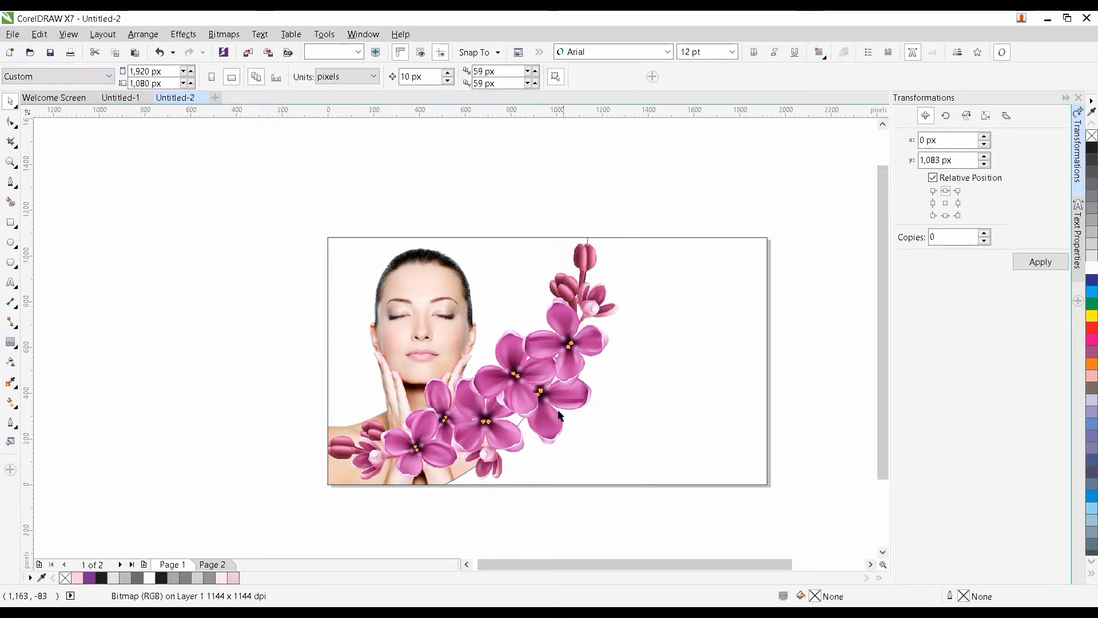
pyautogui.click(544, 362)
pyautogui.hotkey('ctrl', 'z')
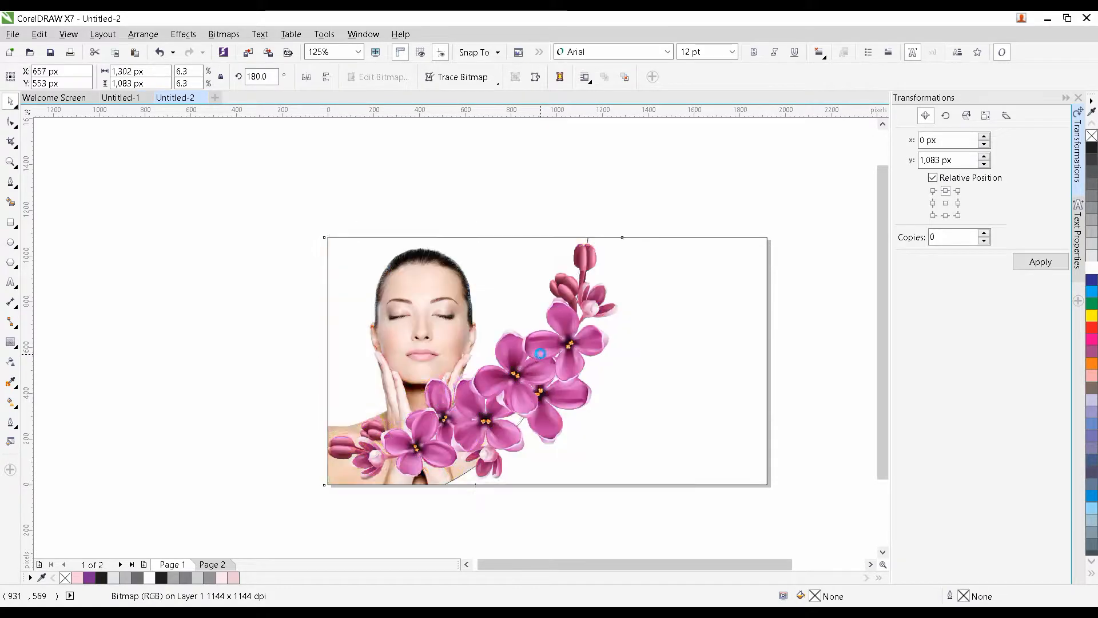
# Enlarge the flower branch to about 1,448 × 1,204 px and align it with the curved edge, extending past the page's lower-left corner.
pyautogui.moveTo(321, 488); pyautogui.dragTo(291, 514)
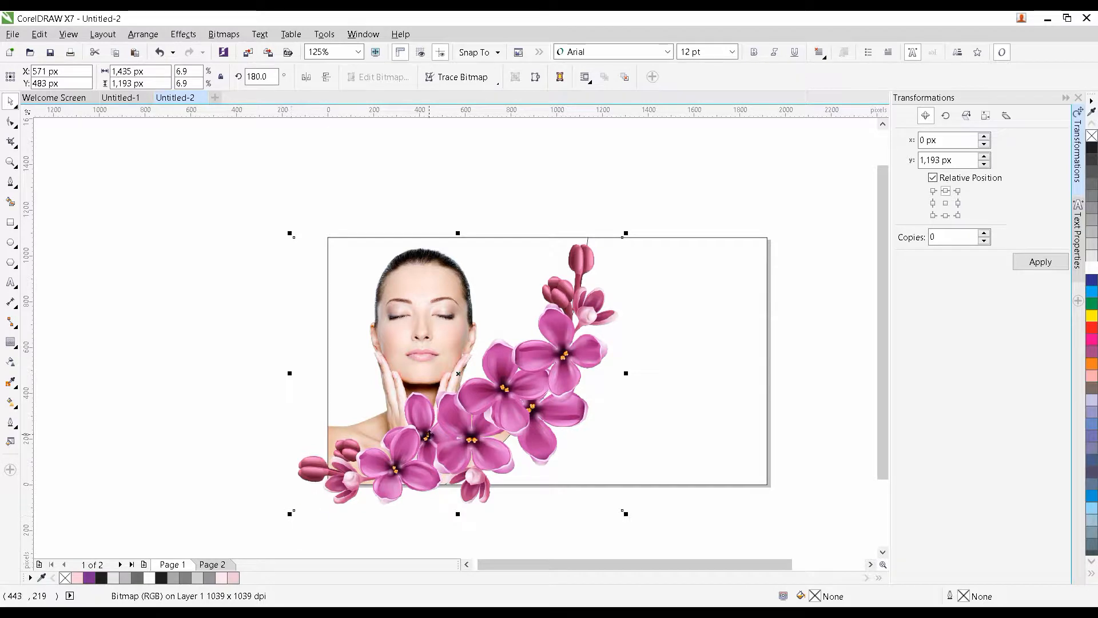
pyautogui.moveTo(486, 424); pyautogui.dragTo(489, 424)
pyautogui.moveTo(631, 233); pyautogui.dragTo(642, 224)
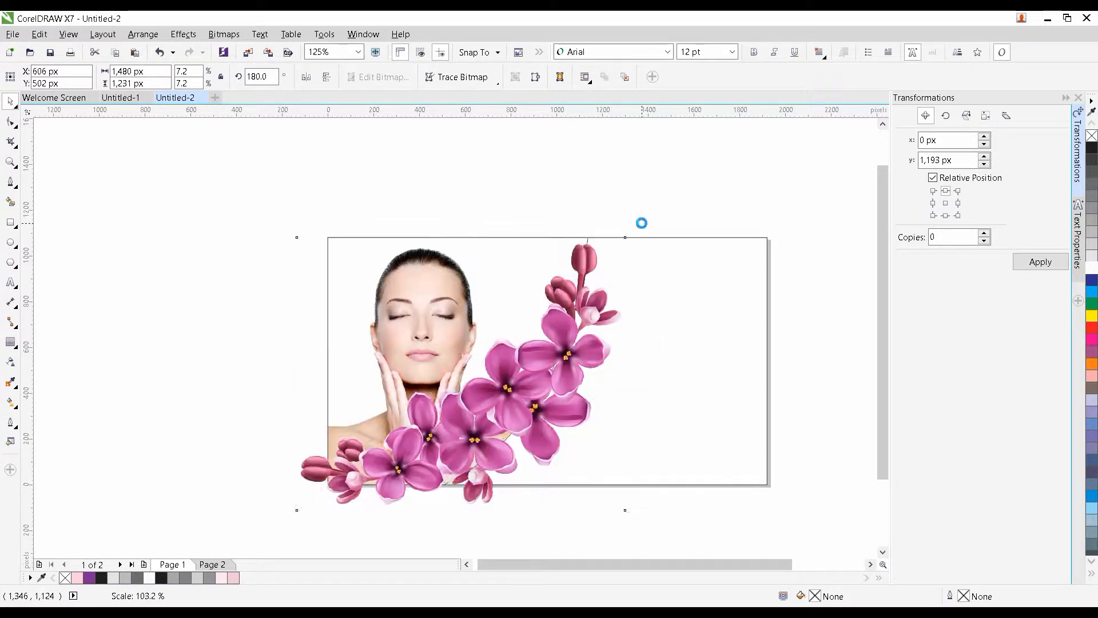
pyautogui.moveTo(547, 348); pyautogui.dragTo(551, 351)
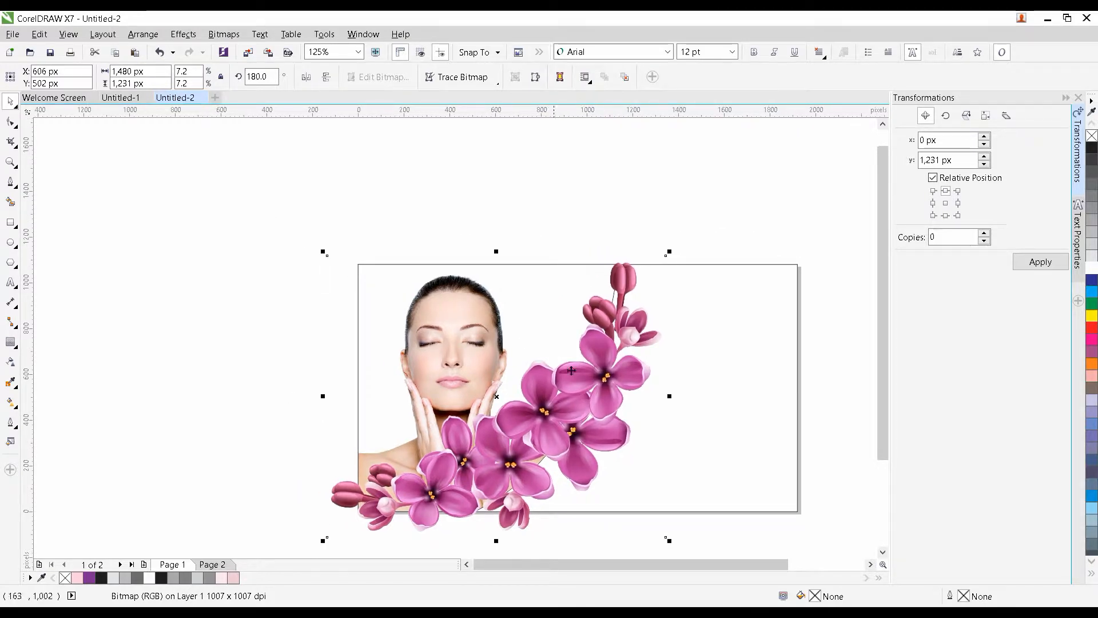
pyautogui.moveTo(618, 398); pyautogui.dragTo(532, 387)
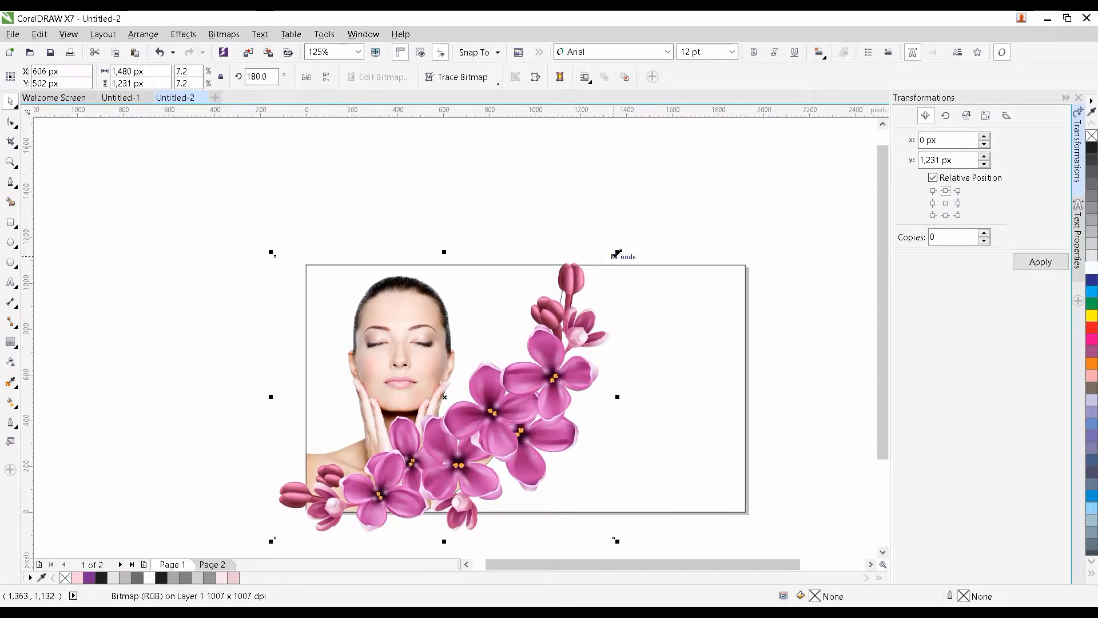
pyautogui.moveTo(617, 253); pyautogui.dragTo(610, 257)
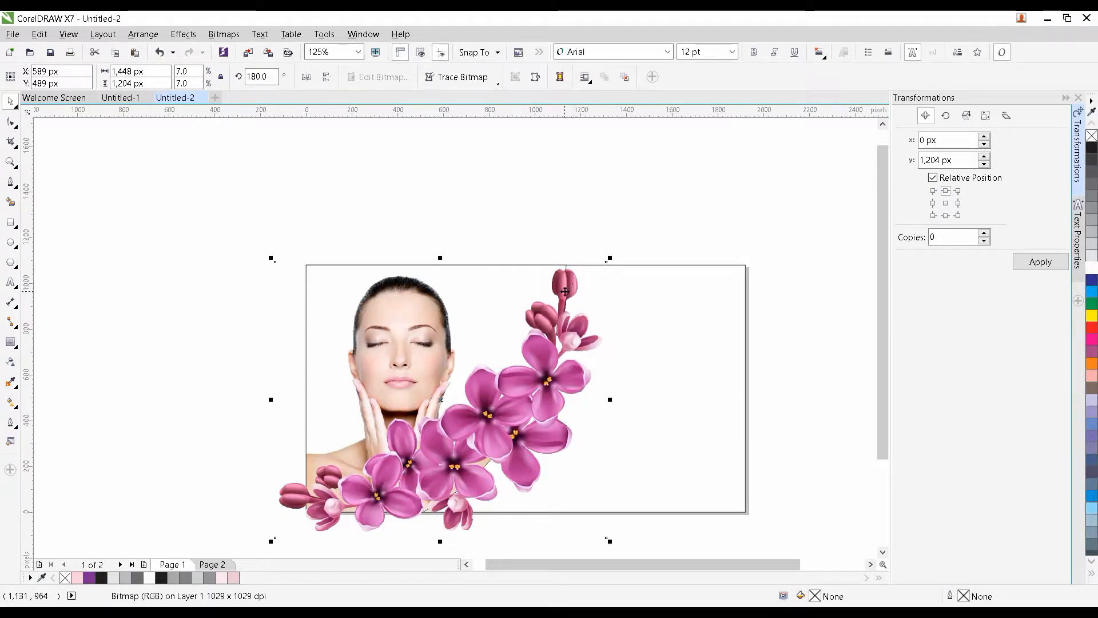
pyautogui.moveTo(566, 287); pyautogui.dragTo(568, 298)
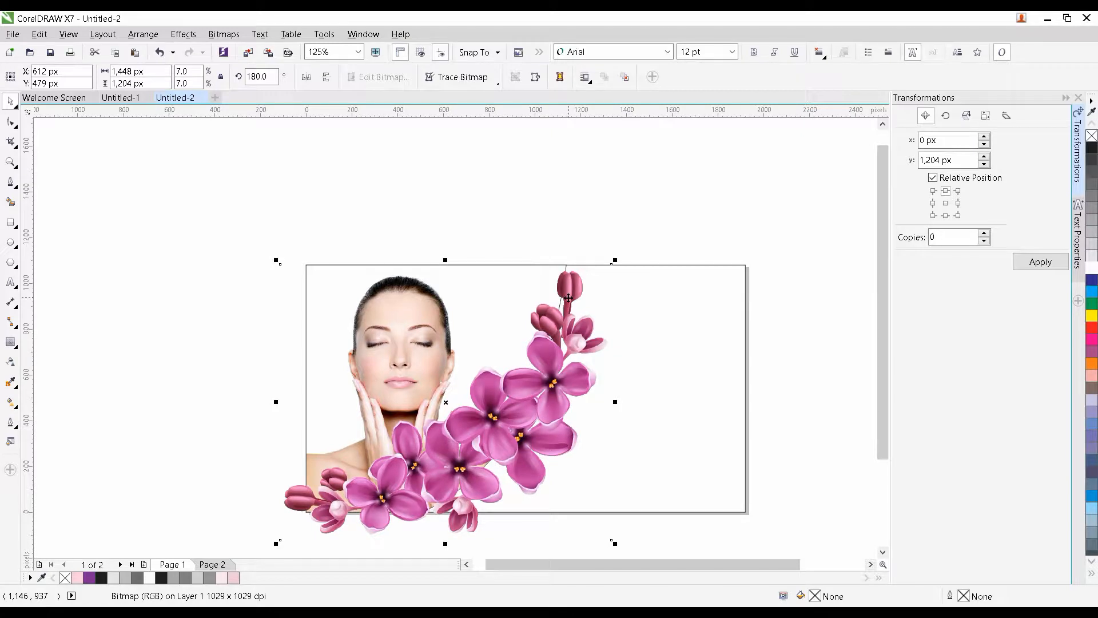
pyautogui.scroll(-2, 591, 320)
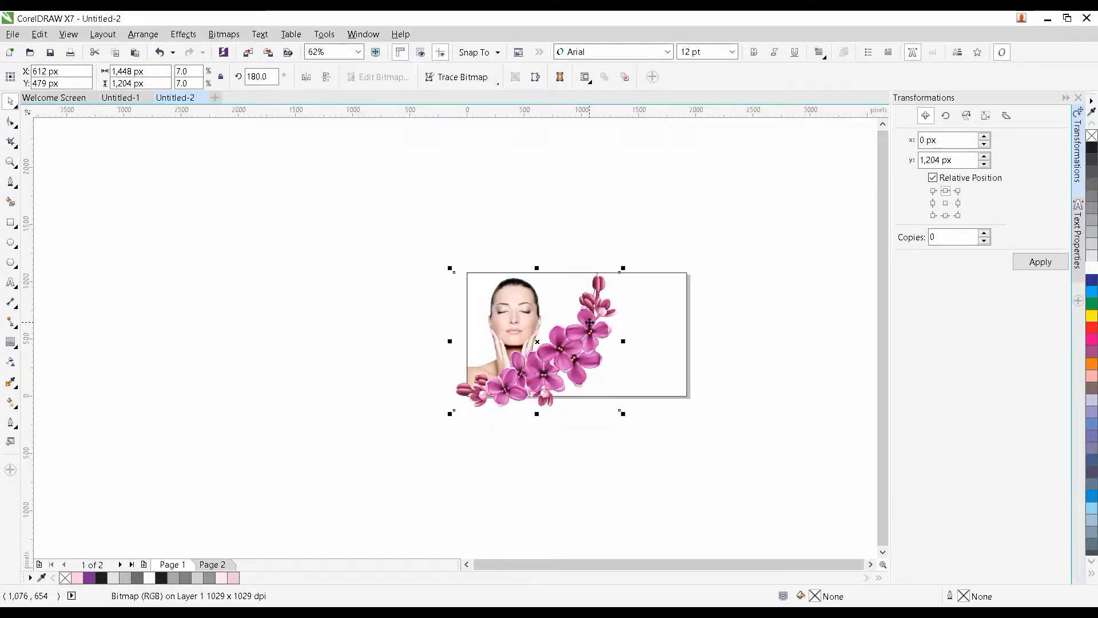
pyautogui.moveTo(589, 322); pyautogui.dragTo(599, 378)
pyautogui.click(410, 426)
pyautogui.scroll(1, 546, 417)
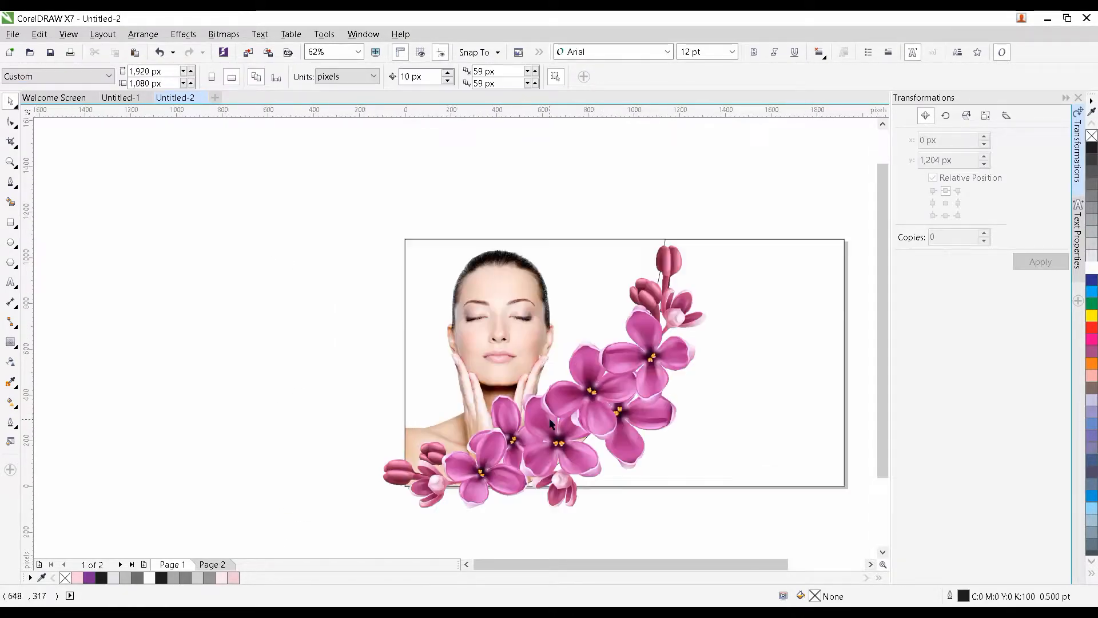
# PowerClip the purple flower branch inside the page-sized rectangle.
pyautogui.click(463, 267)
pyautogui.rightClick(612, 244)
pyautogui.click(642, 252)
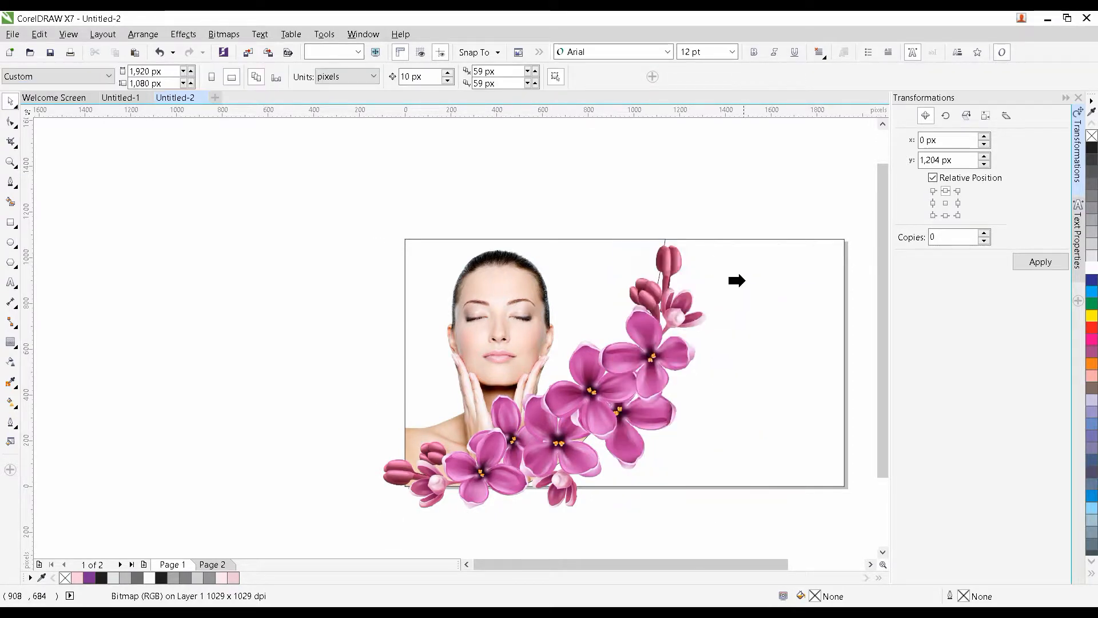
pyautogui.click(743, 280)
# PowerClip the curved portrait inside the same page-sized rectangle.
pyautogui.rightClick(519, 280)
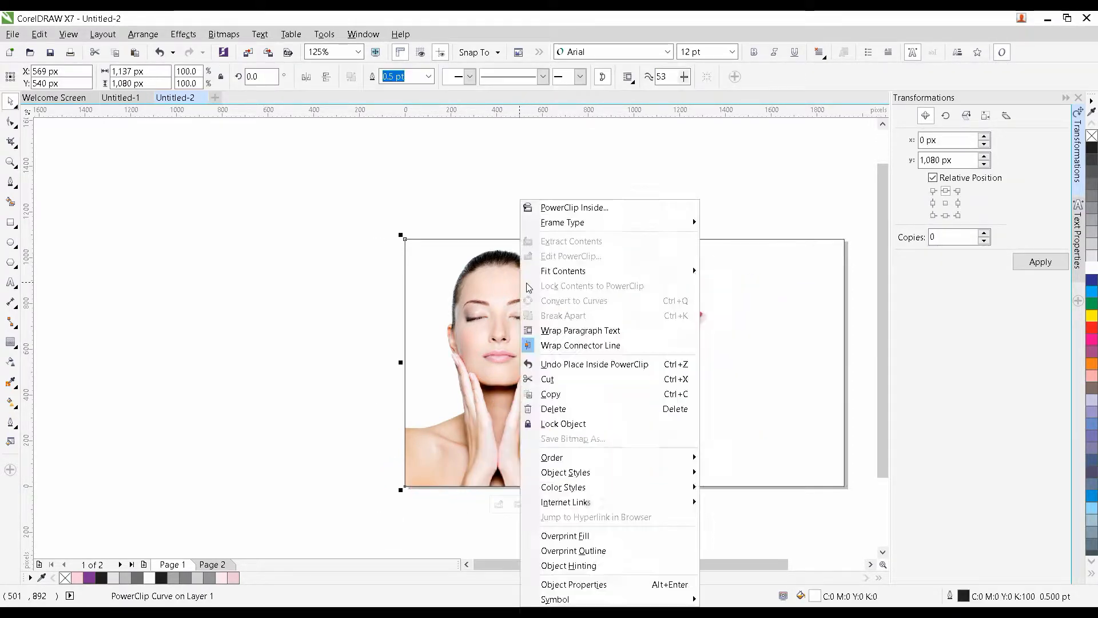
pyautogui.click(604, 210)
pyautogui.click(736, 296)
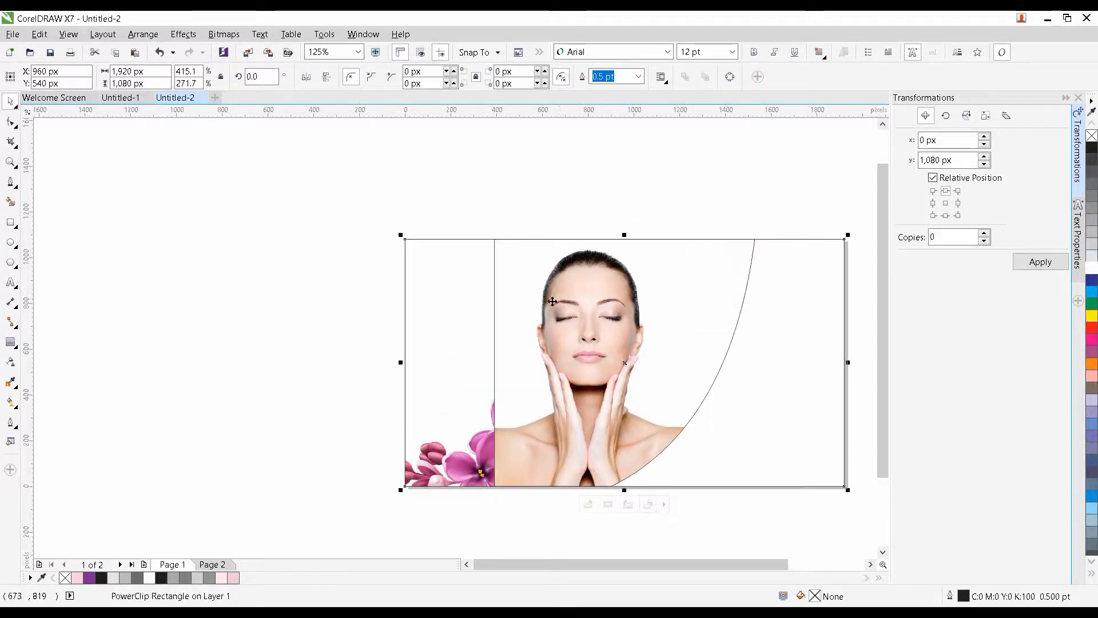
# Edit the rectangle's clipped contents, moving the curved portrait to the page's left edge and stacking the flower branch in front of it.
pyautogui.doubleClick(552, 301)
pyautogui.moveTo(546, 272); pyautogui.dragTo(458, 285)
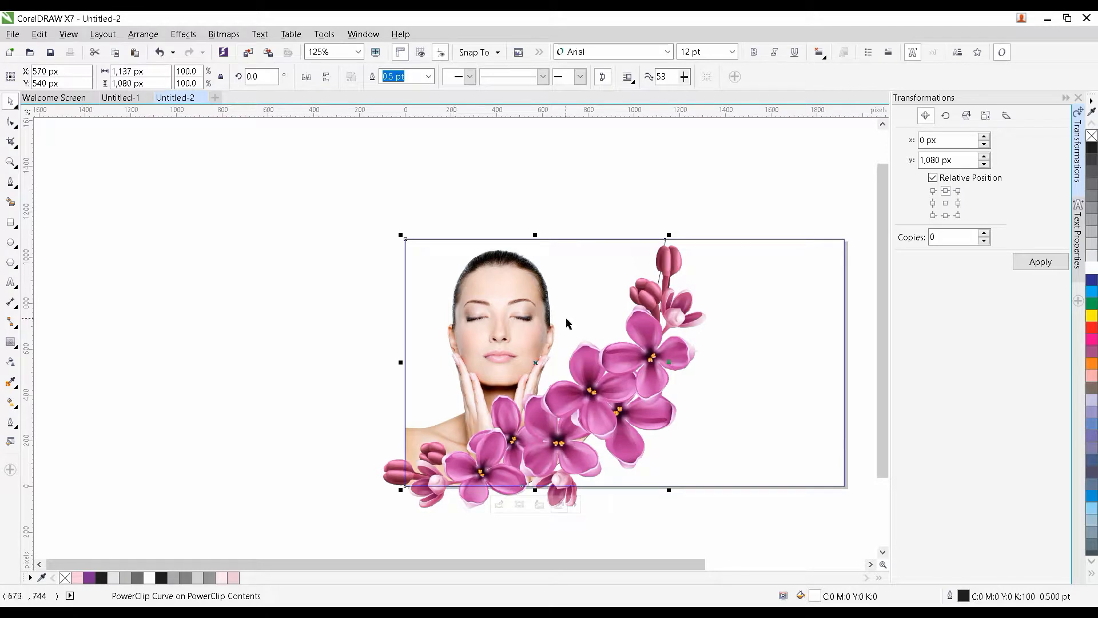
pyautogui.click(573, 223)
pyautogui.click(574, 250)
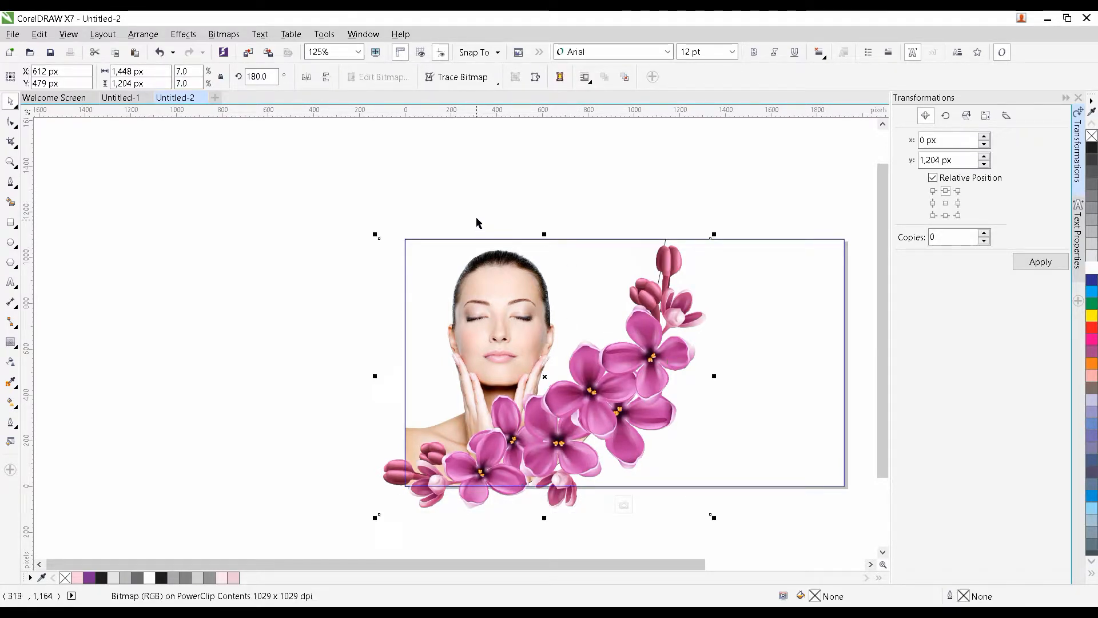
# Undo the last stacking change, remove the curved portrait's outline and restack it behind the flower branch.
pyautogui.hotkey('ctrl', 'z')
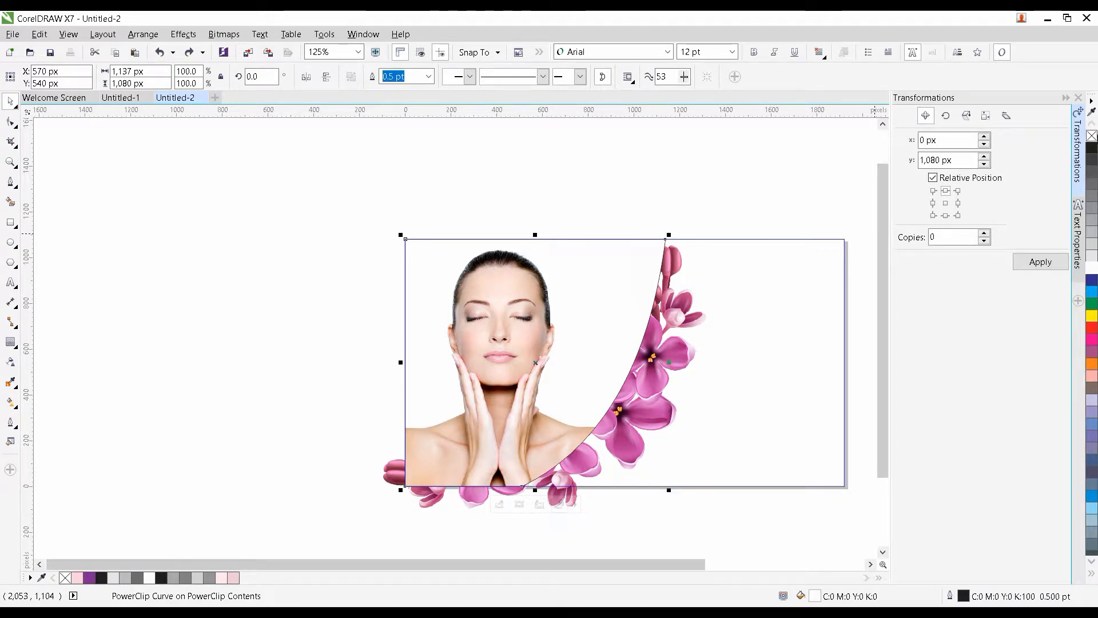
pyautogui.rightClick(1092, 136)
pyautogui.click(459, 286)
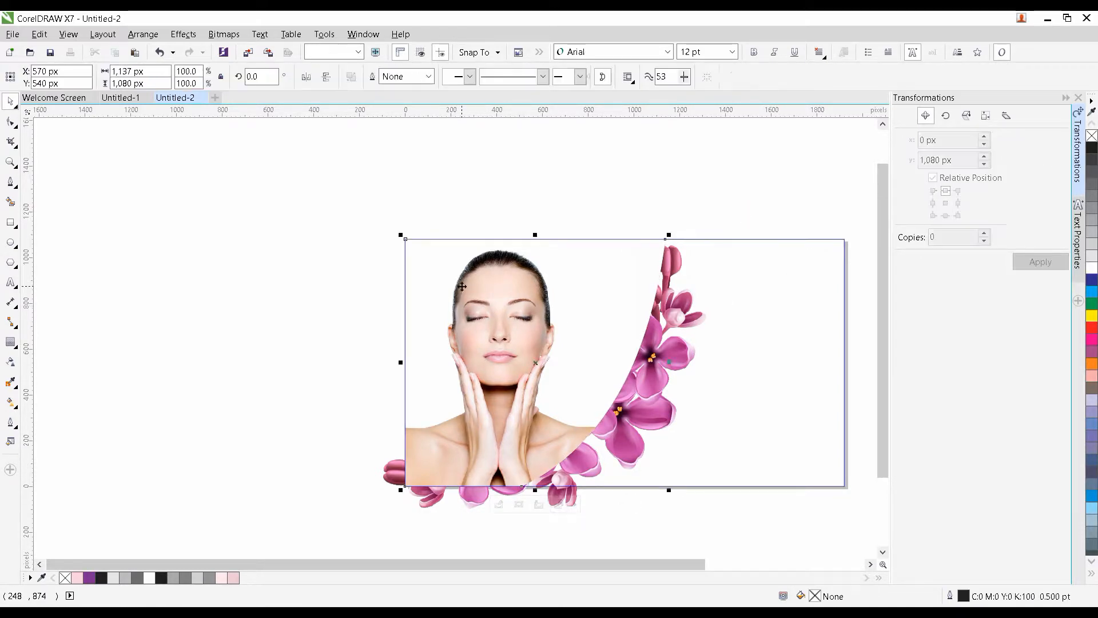
pyautogui.click(615, 311)
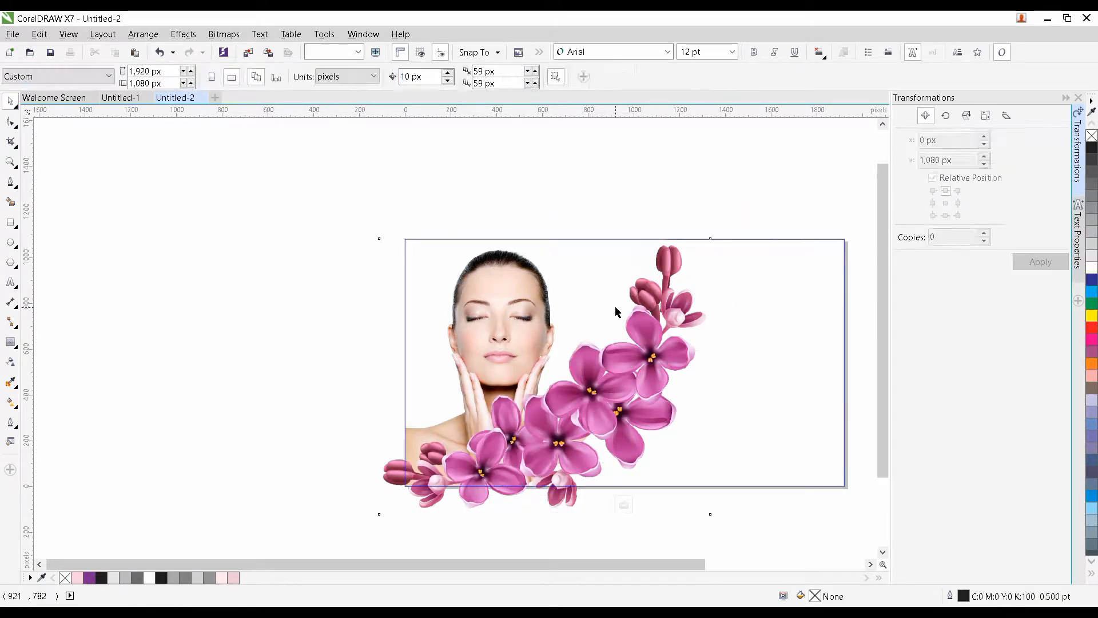
# Finish editing the rectangle's PowerClip contents and deselect everything.
pyautogui.rightClick(615, 311)
pyautogui.click(663, 301)
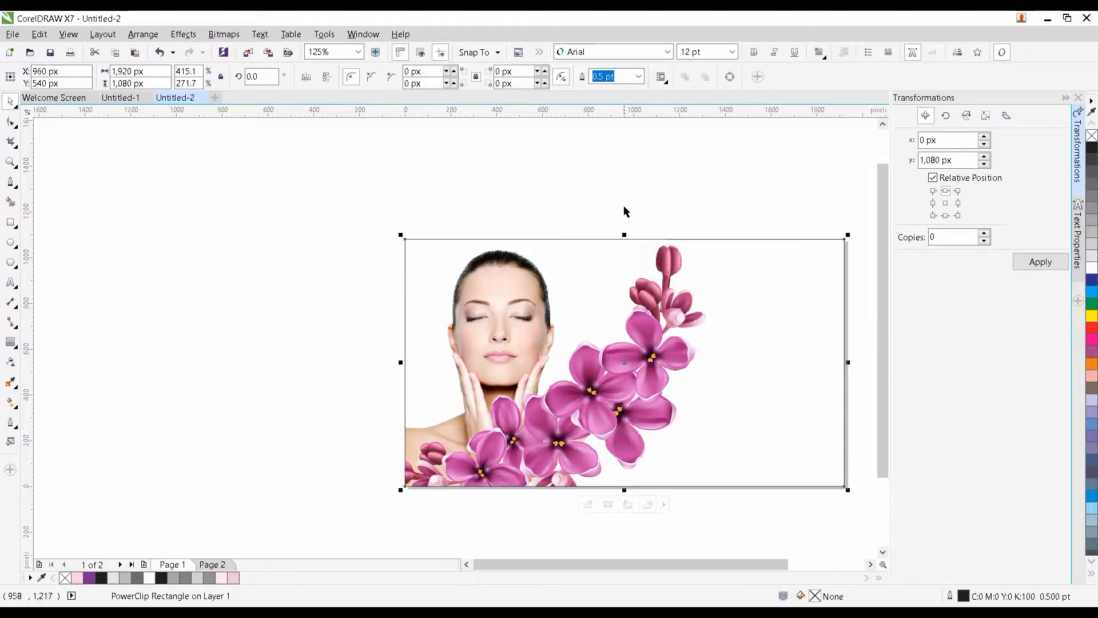
pyautogui.click(625, 213)
pyautogui.scroll(-2, 711, 343)
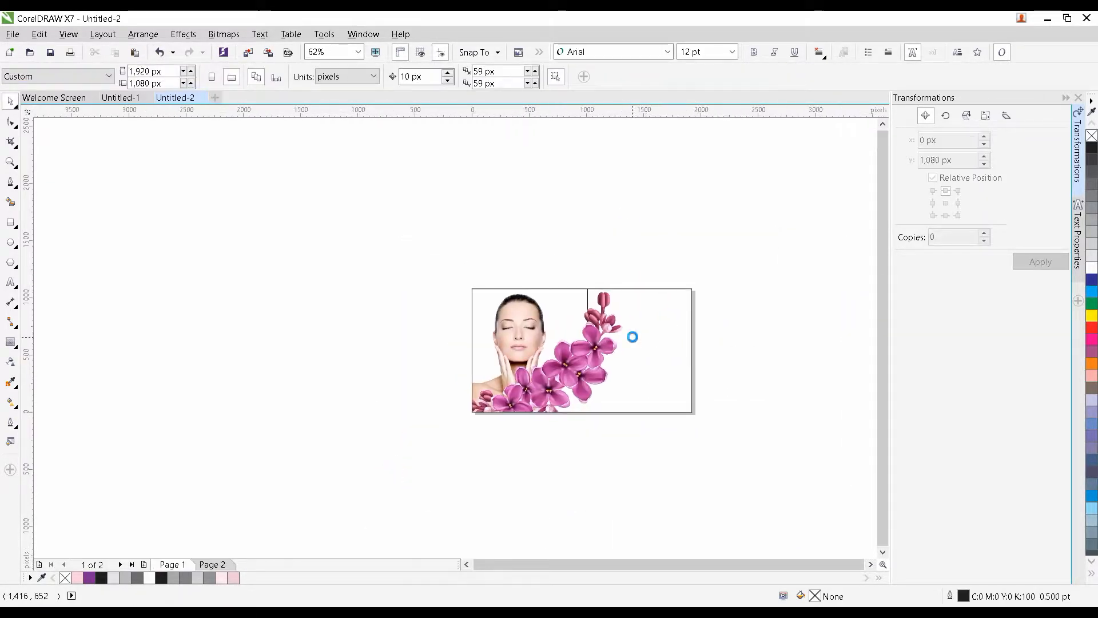
pyautogui.click(295, 284)
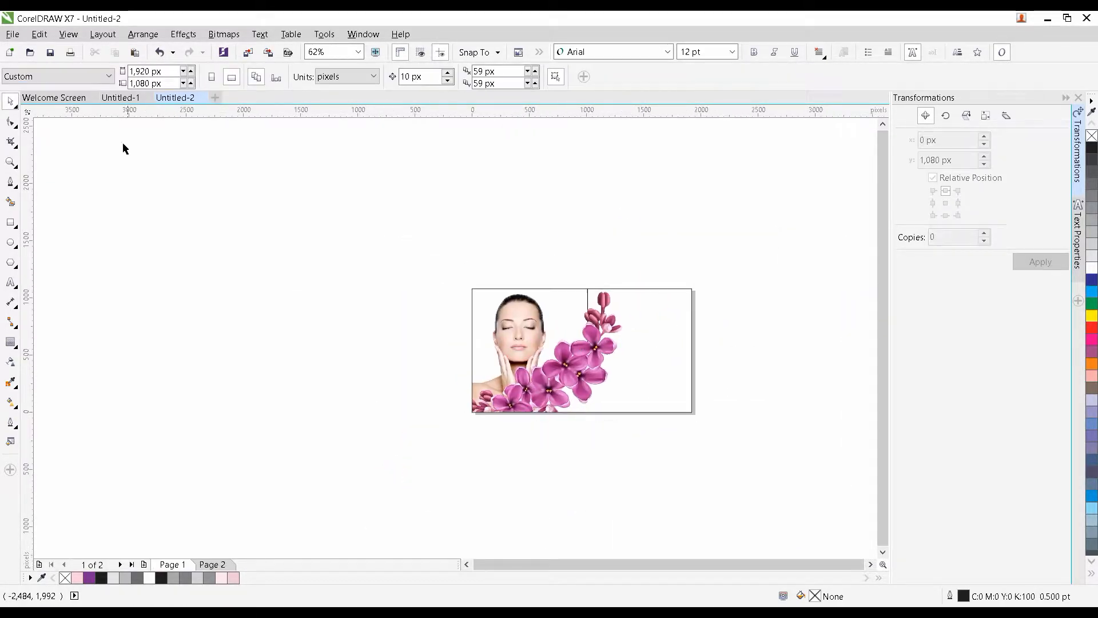
# Scale the product box and tube group on Page 2 down to about 654 × 461 px, below the page.
pyautogui.click(212, 564)
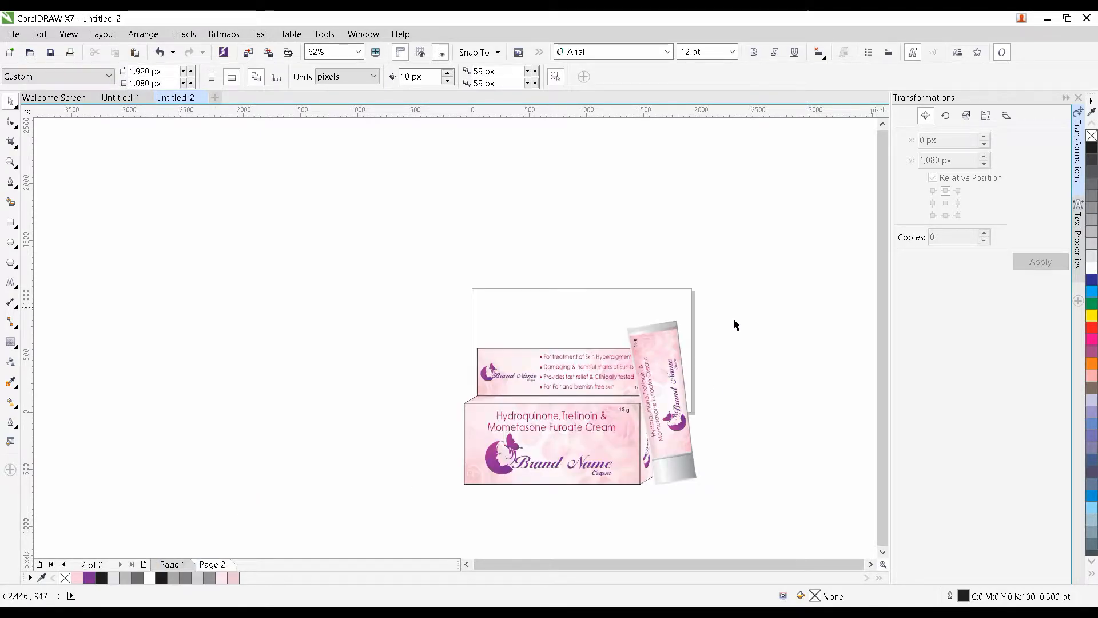
pyautogui.moveTo(733, 319); pyautogui.dragTo(364, 518)
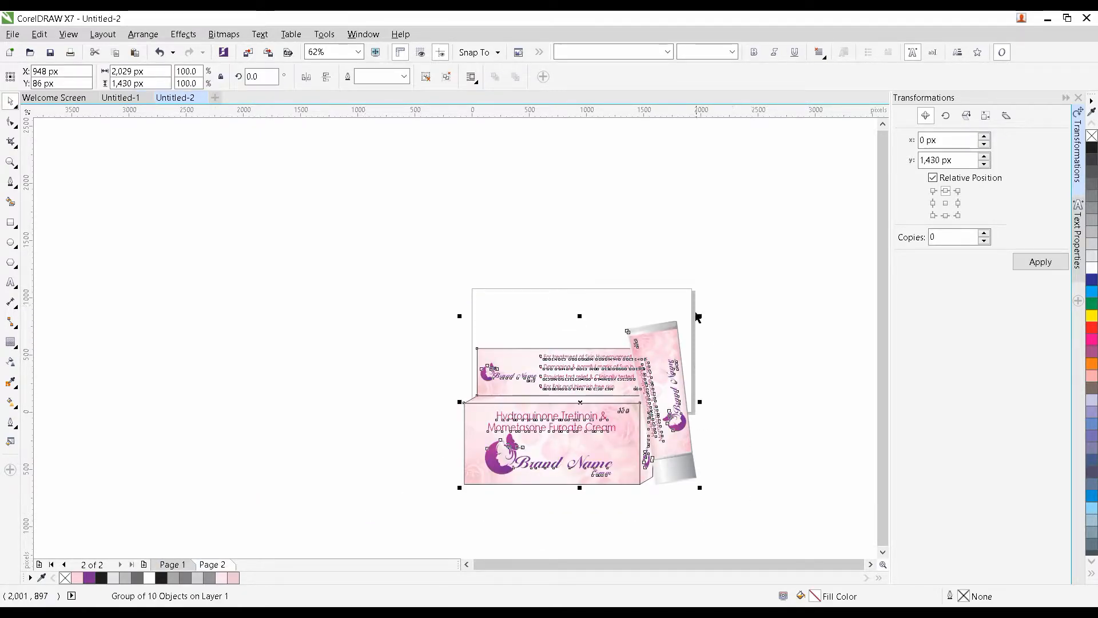
pyautogui.moveTo(700, 315); pyautogui.dragTo(571, 405)
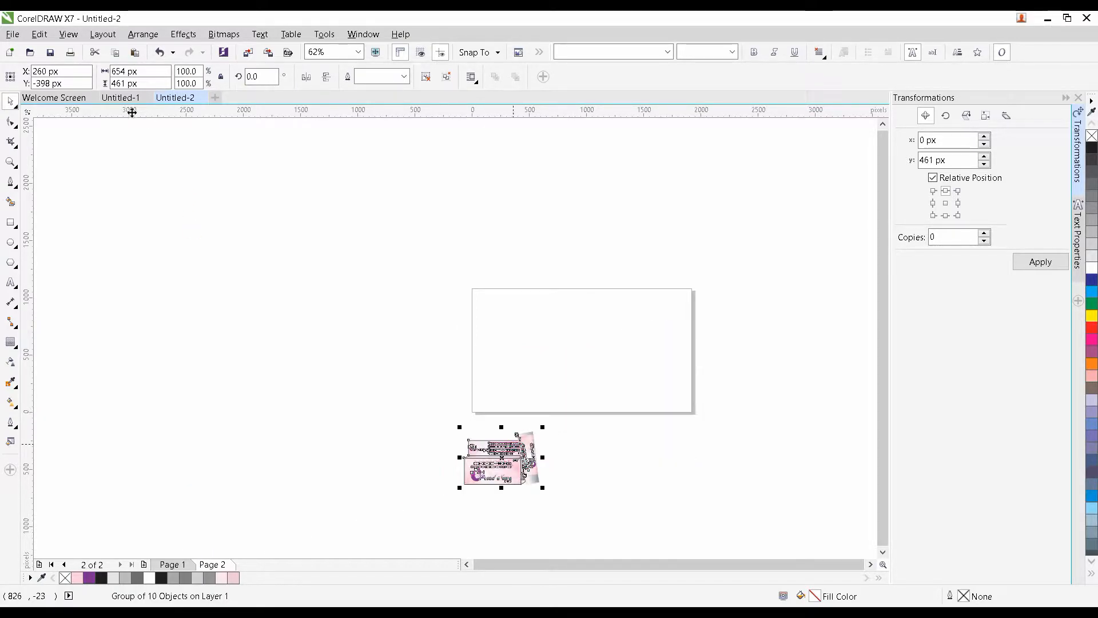
pyautogui.click(121, 98)
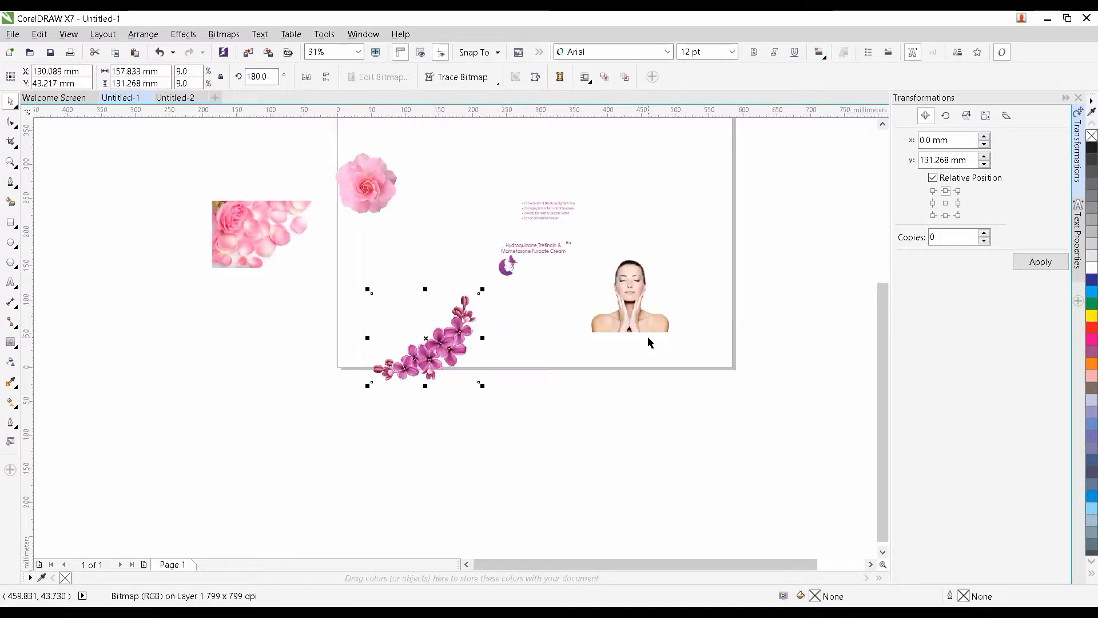
pyautogui.click(175, 98)
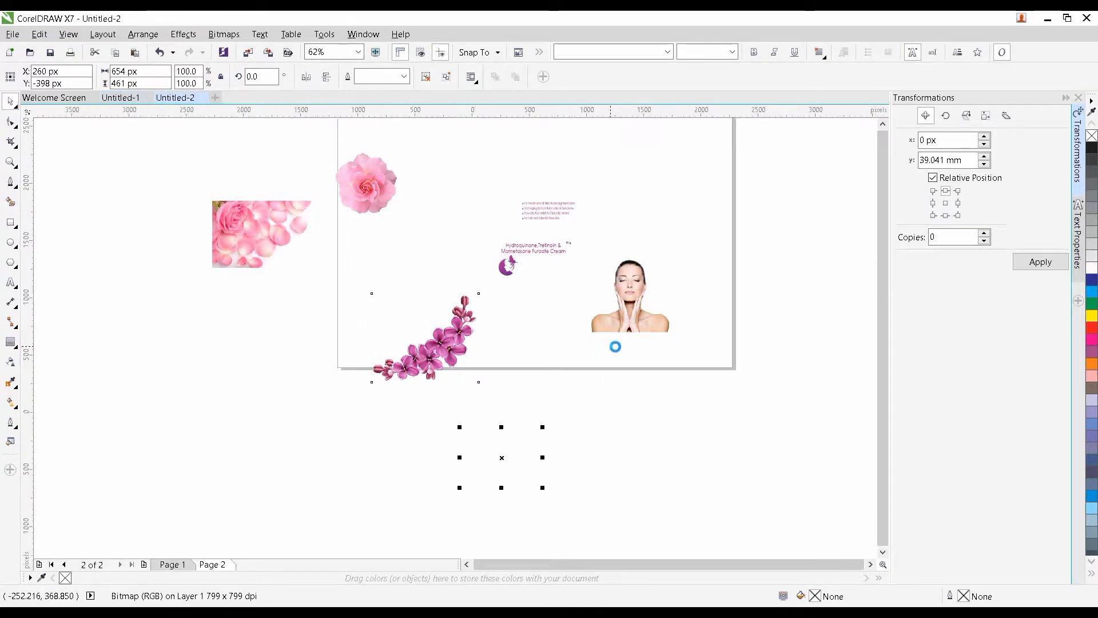
# Place the product group on the lower-right area of Page 1 and delete the leftover copy below the page.
pyautogui.click(173, 565)
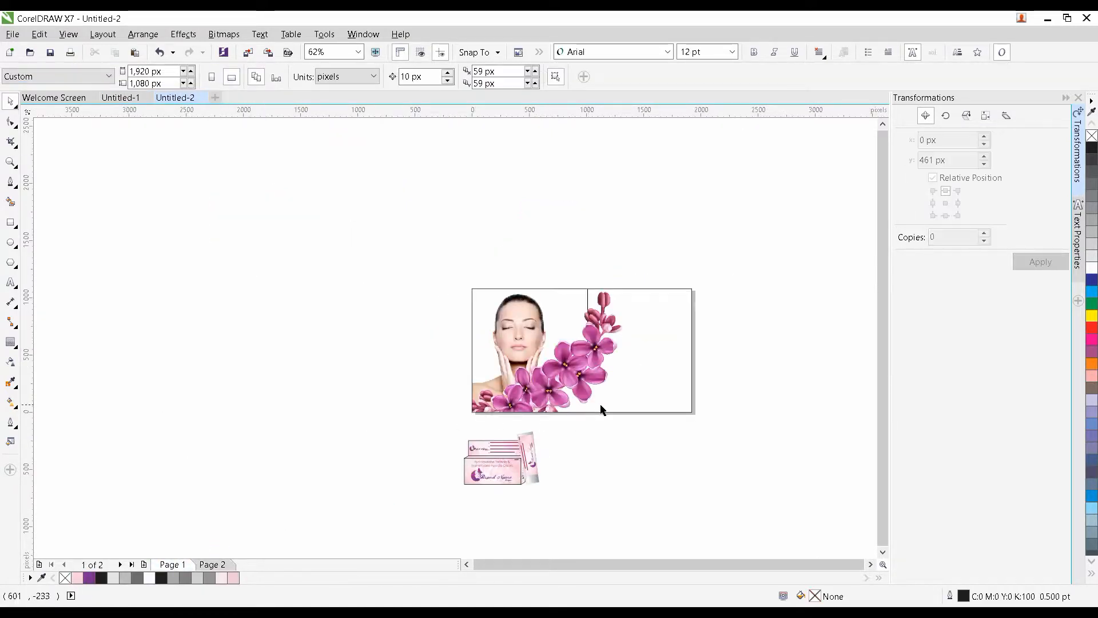
pyautogui.click(502, 457)
pyautogui.moveTo(502, 457); pyautogui.dragTo(645, 386)
pyautogui.click(524, 462)
pyautogui.press('Delete')
pyautogui.scroll(2, 674, 365)
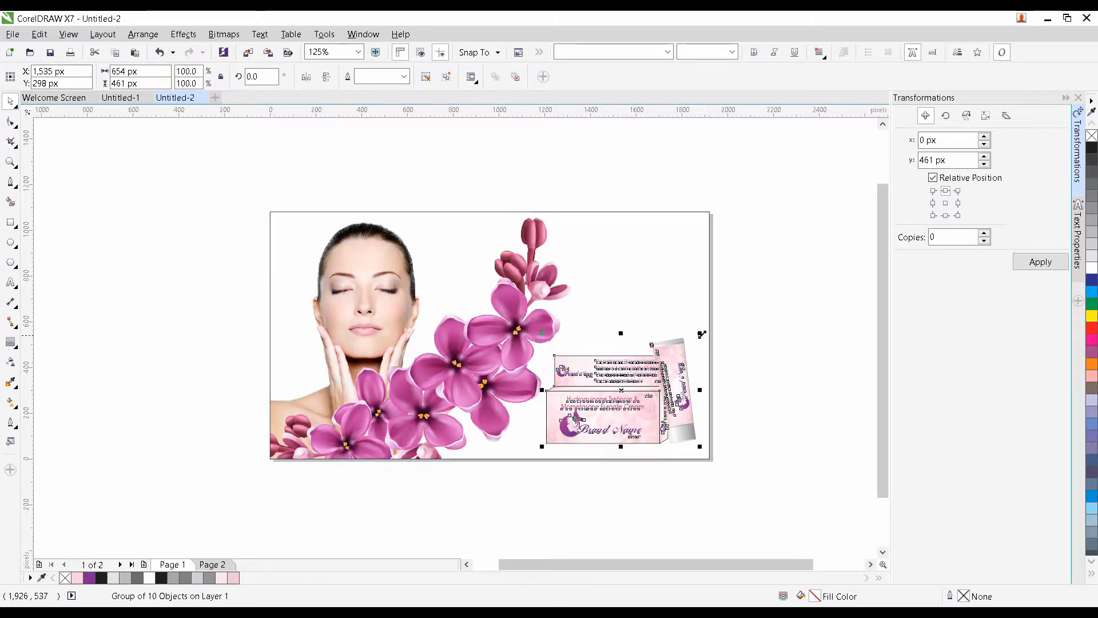
# Reduce the product group to about 578 × 407 px and fine-tune its position near the page's lower-right corner.
pyautogui.moveTo(701, 334); pyautogui.dragTo(682, 345)
pyautogui.scroll(2, 613, 422)
pyautogui.moveTo(613, 422); pyautogui.dragTo(623, 423)
pyautogui.scroll(-2, 624, 423)
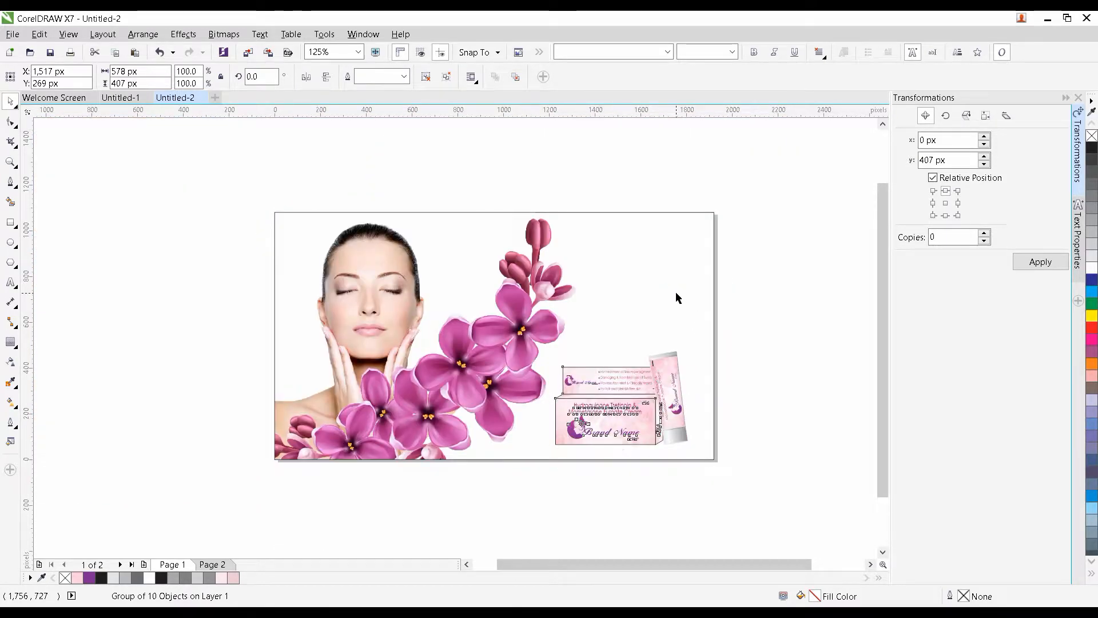
# Copy the pink fountain fill from the product box's front face to the page-sized background rectangle and deselect it.
pyautogui.click(677, 297)
pyautogui.click(38, 38)
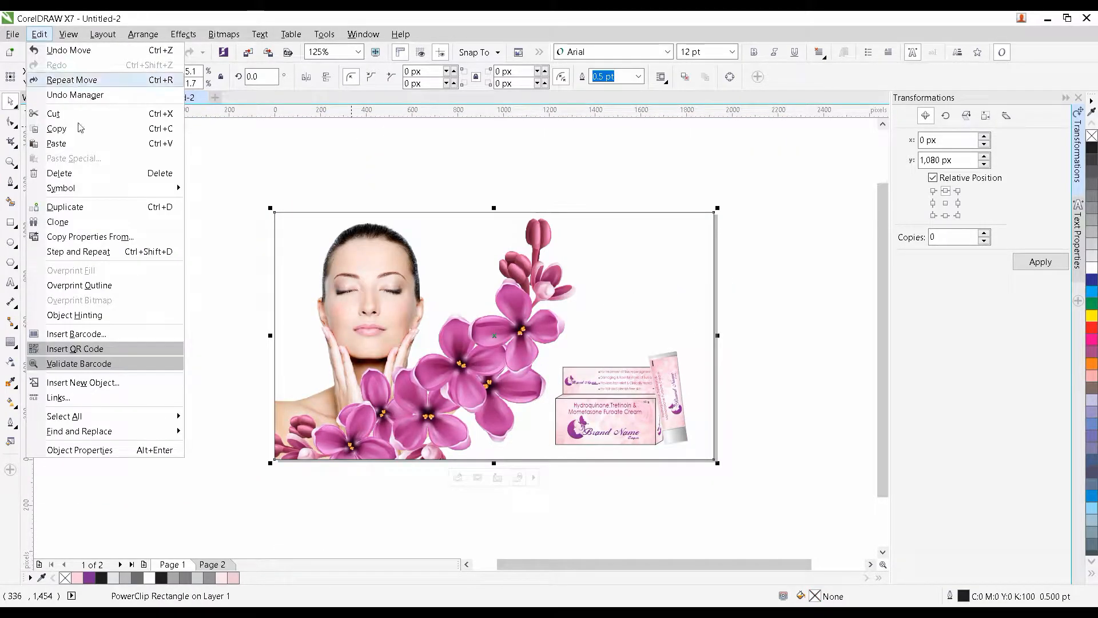
pyautogui.click(83, 238)
pyautogui.click(563, 347)
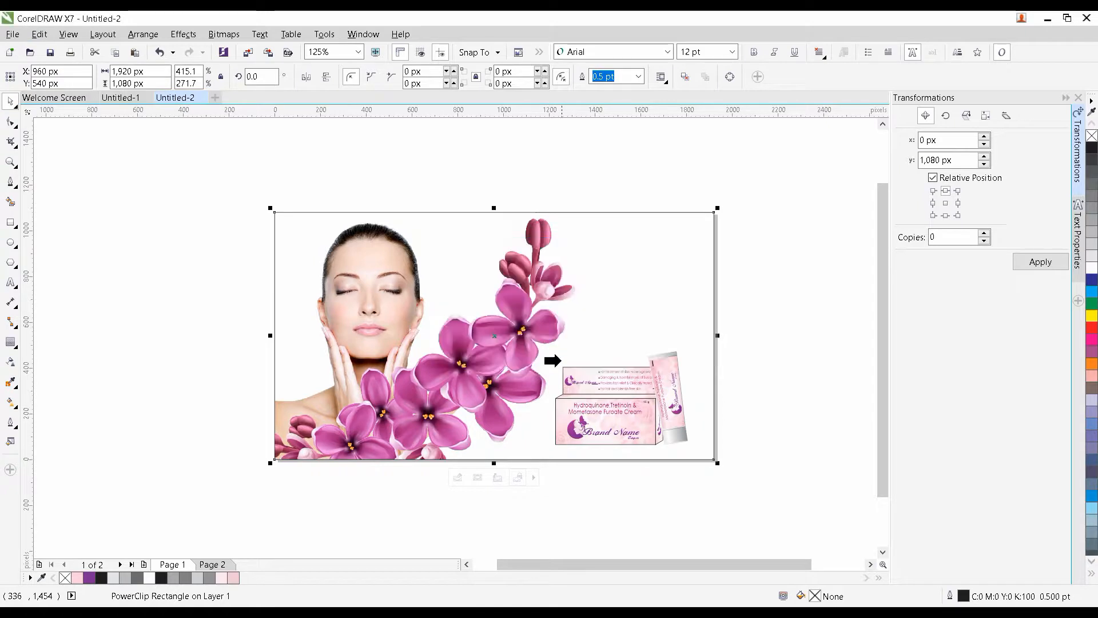
pyautogui.click(561, 410)
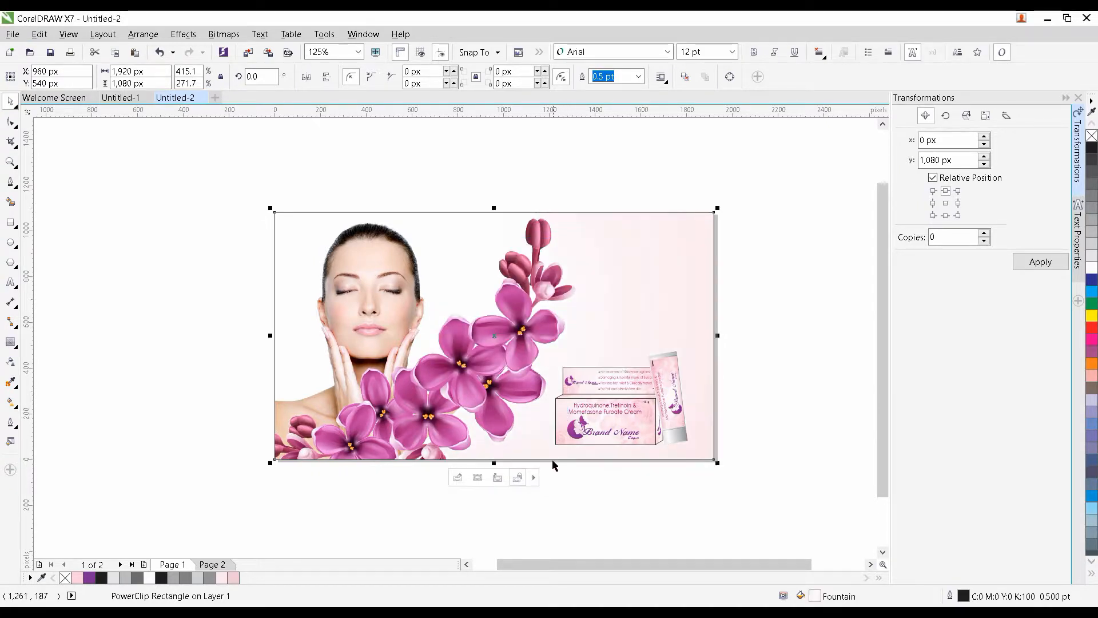
pyautogui.click(544, 539)
pyautogui.click(616, 299)
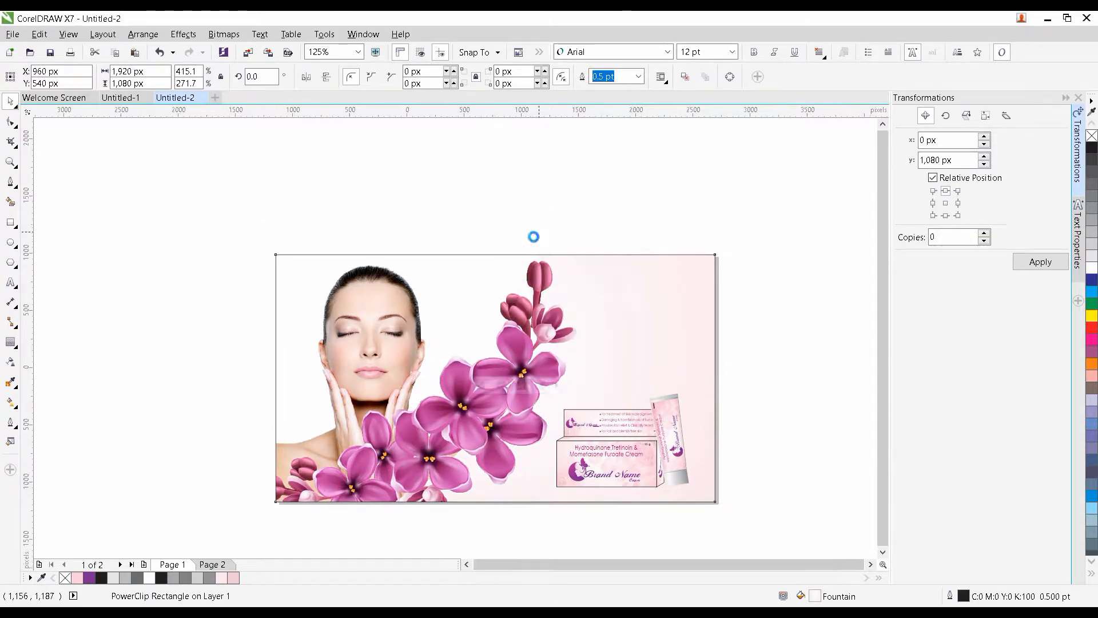
pyautogui.click(533, 236)
pyautogui.scroll(1, 568, 289)
pyautogui.moveTo(503, 304); pyautogui.dragTo(593, 331)
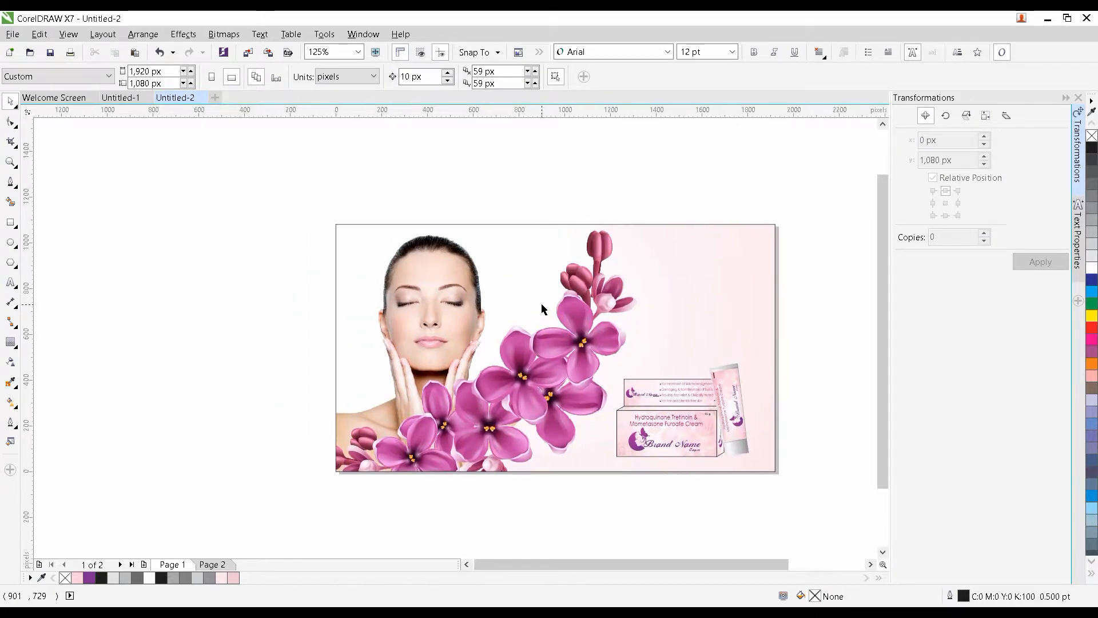
# Copy the purple face logo, the rose-petal picture and the pink rose from Untitled-1 into Page 1 of Untitled-2.
pyautogui.click(127, 98)
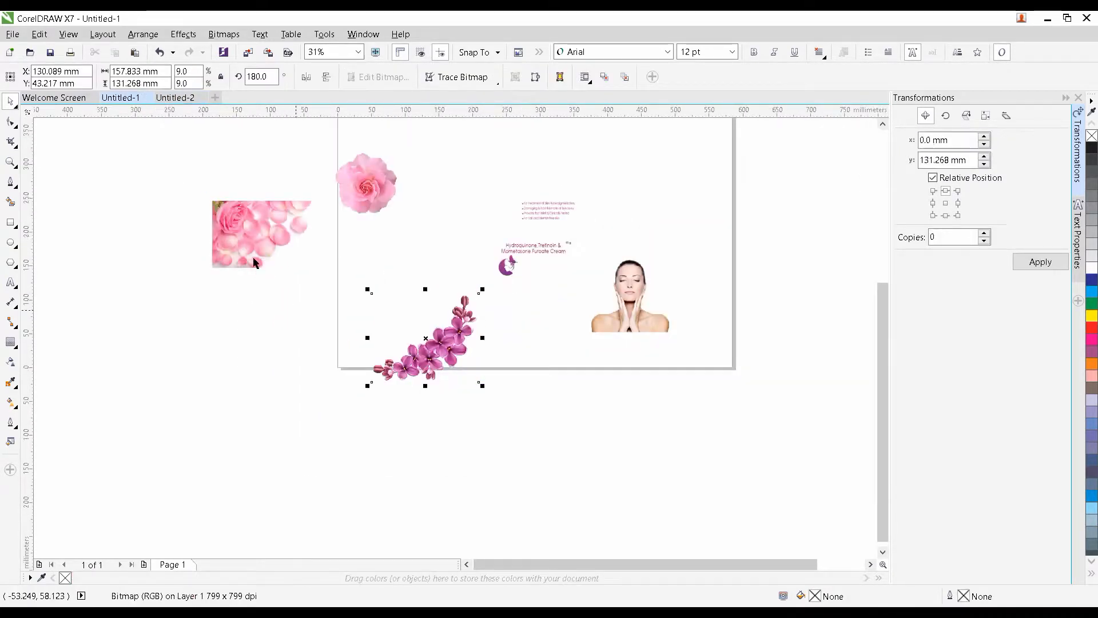
pyautogui.click(521, 276)
pyautogui.moveTo(521, 270); pyautogui.dragTo(489, 352)
pyautogui.click(474, 348)
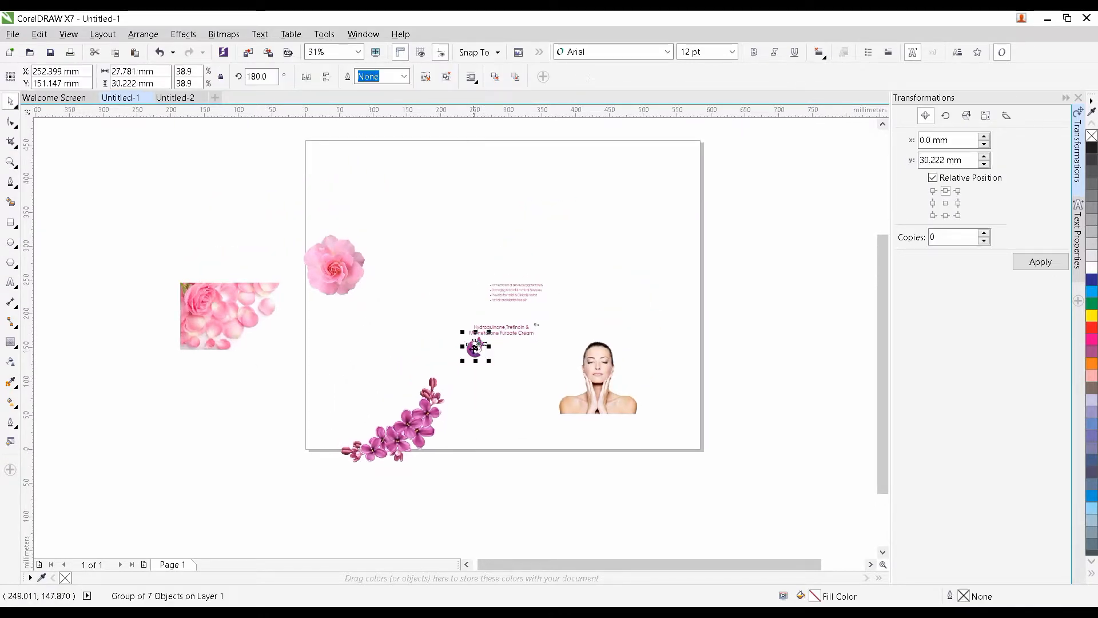
pyautogui.keyDown('shift'); pyautogui.click(241, 321); pyautogui.keyUp('shift')
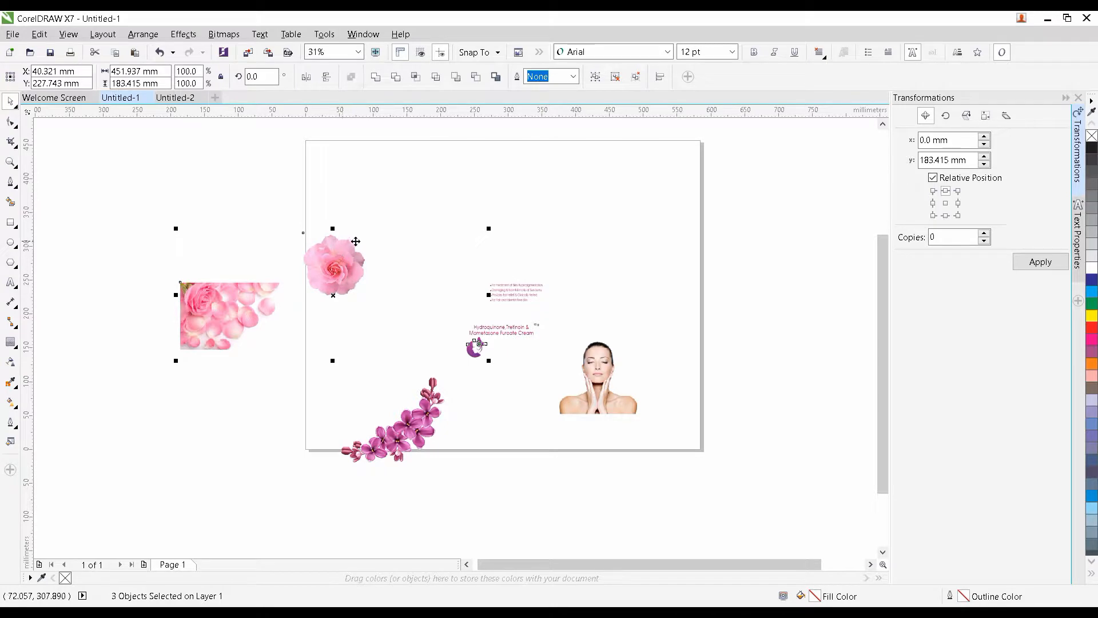
pyautogui.click(178, 98)
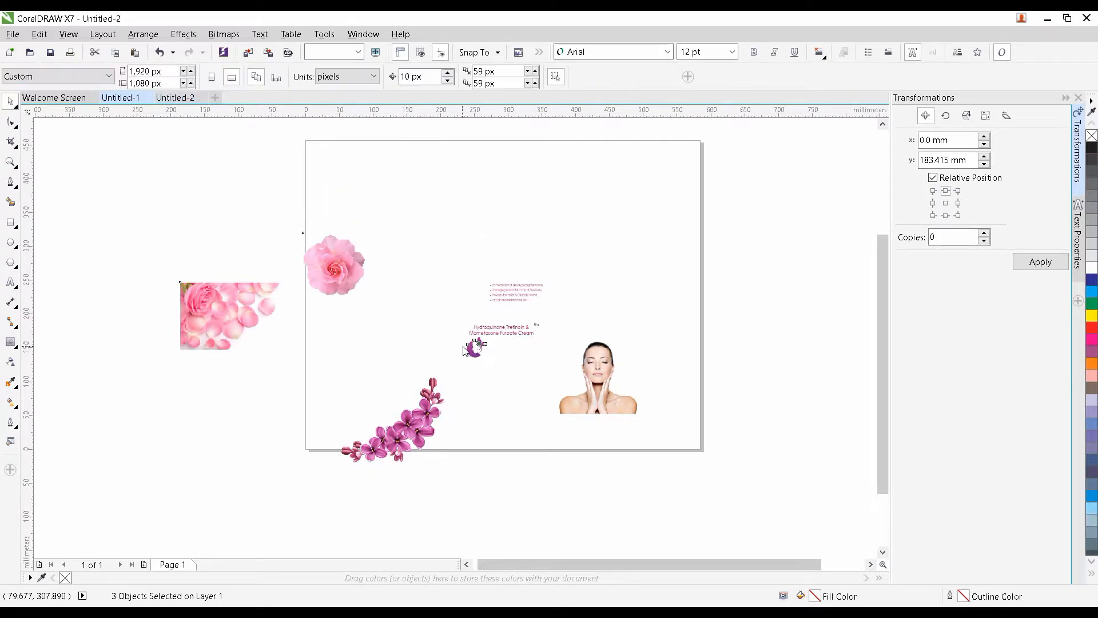
pyautogui.hotkey('ctrl', 'v')
pyautogui.scroll(-3, 481, 366)
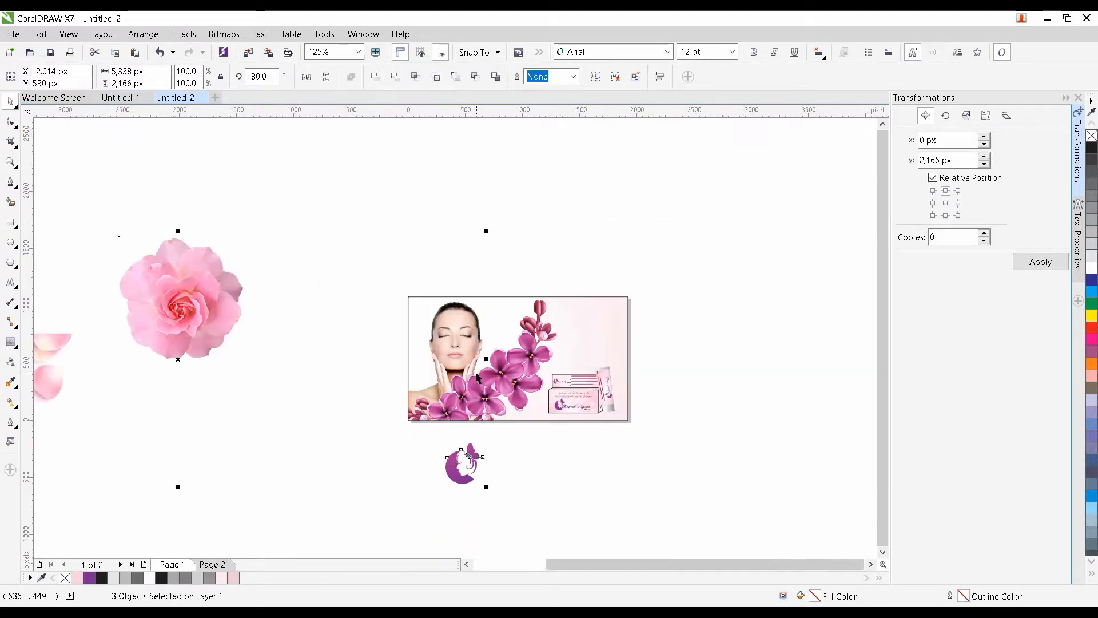
# Scale the pasted face logo below the page down to about 202 × 219 px.
pyautogui.scroll(1, 469, 477)
pyautogui.click(462, 479)
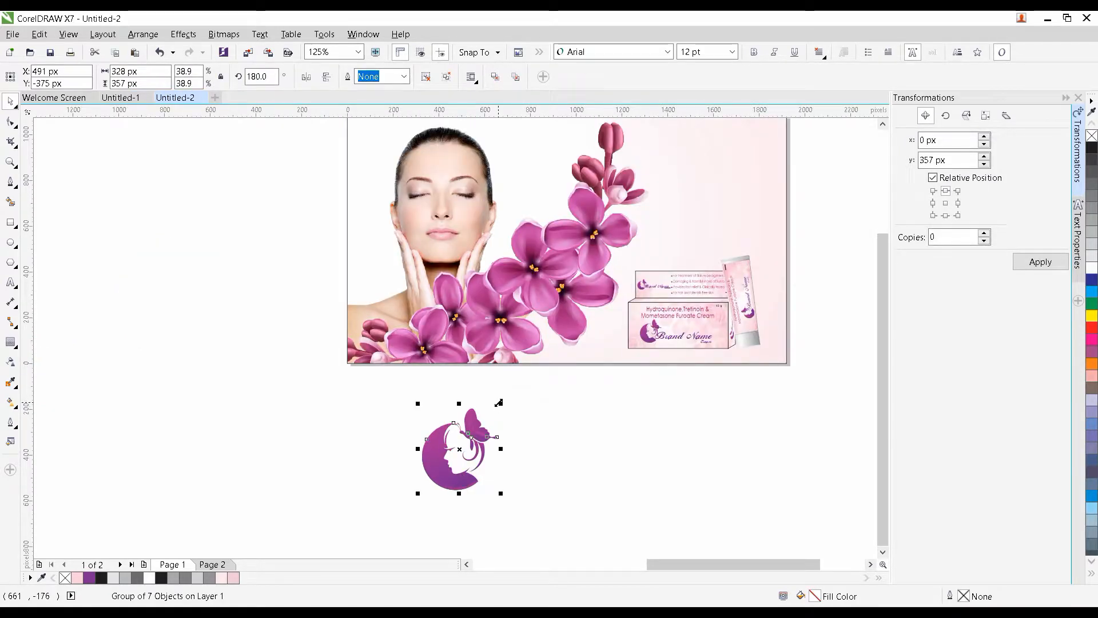
pyautogui.moveTo(498, 403); pyautogui.dragTo(426, 450)
pyautogui.moveTo(415, 414); pyautogui.dragTo(475, 456)
# Move the pink rose to the page's upper-right corner and scale it down to about 543 × 530 px.
pyautogui.scroll(-1, 370, 365)
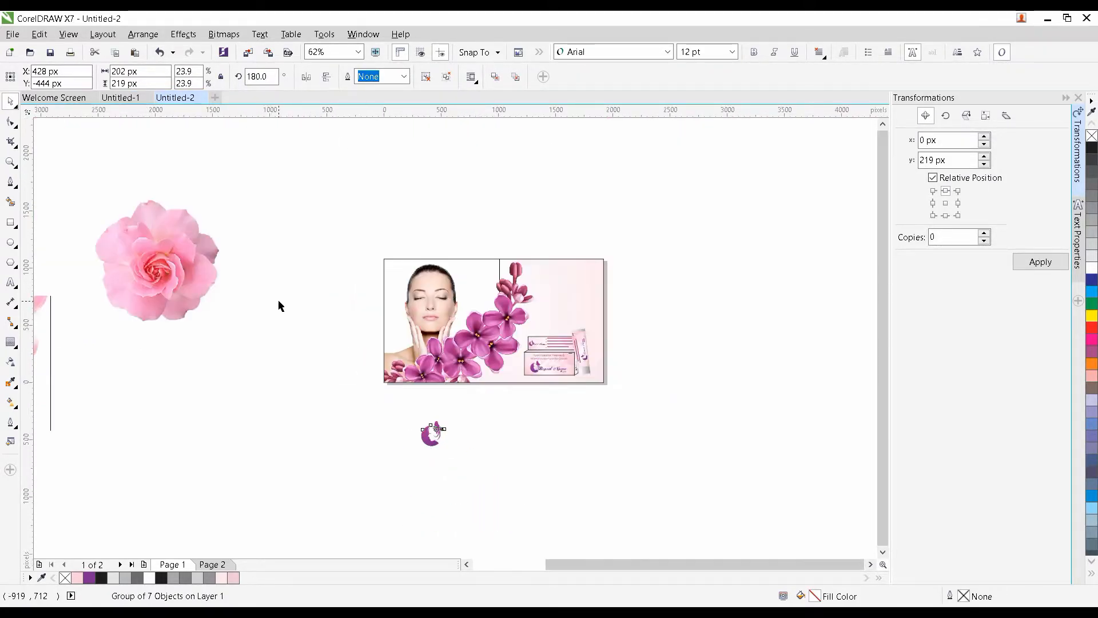
pyautogui.moveTo(168, 277); pyautogui.dragTo(615, 283)
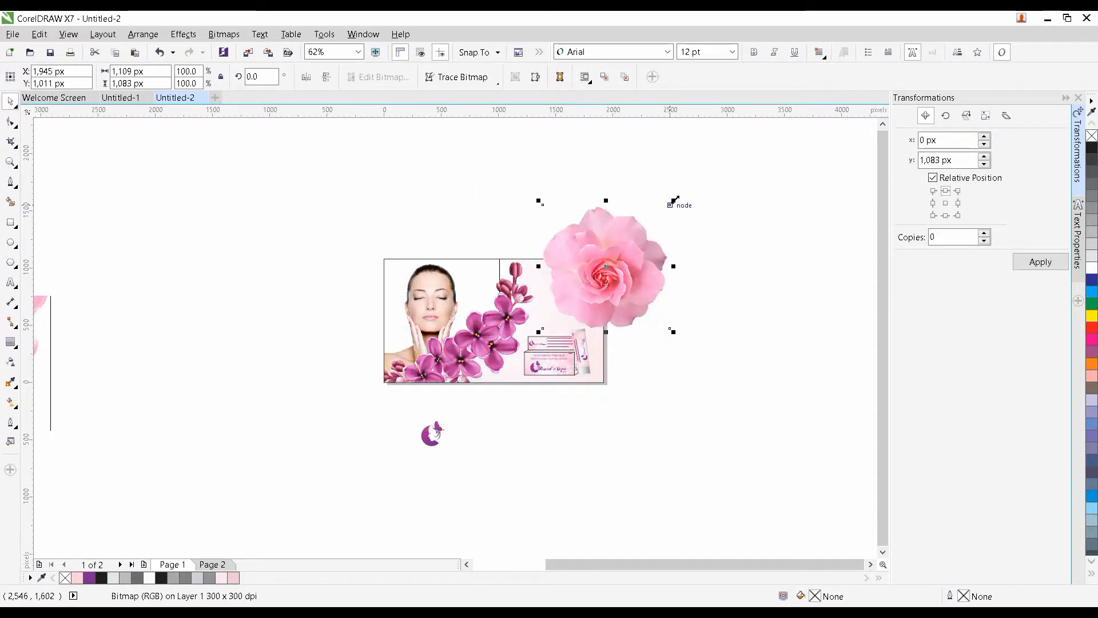
pyautogui.moveTo(674, 200); pyautogui.dragTo(581, 270)
pyautogui.scroll(2, 613, 256)
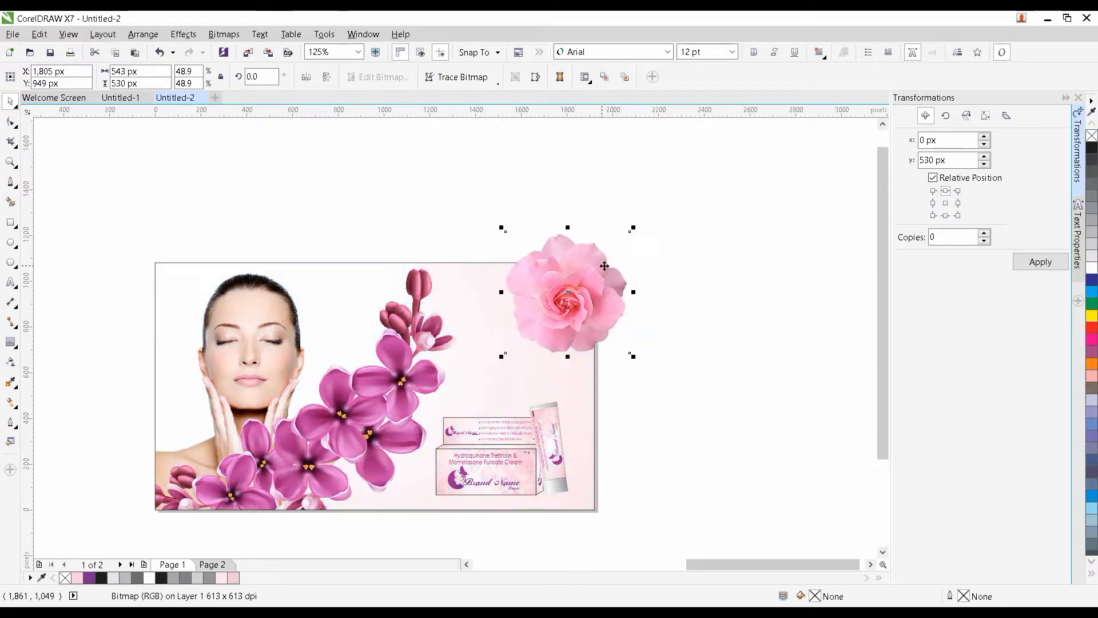
# Apply a uniform transparency of 80 to the pink rose.
pyautogui.click(12, 366)
pyautogui.doubleClick(576, 370)
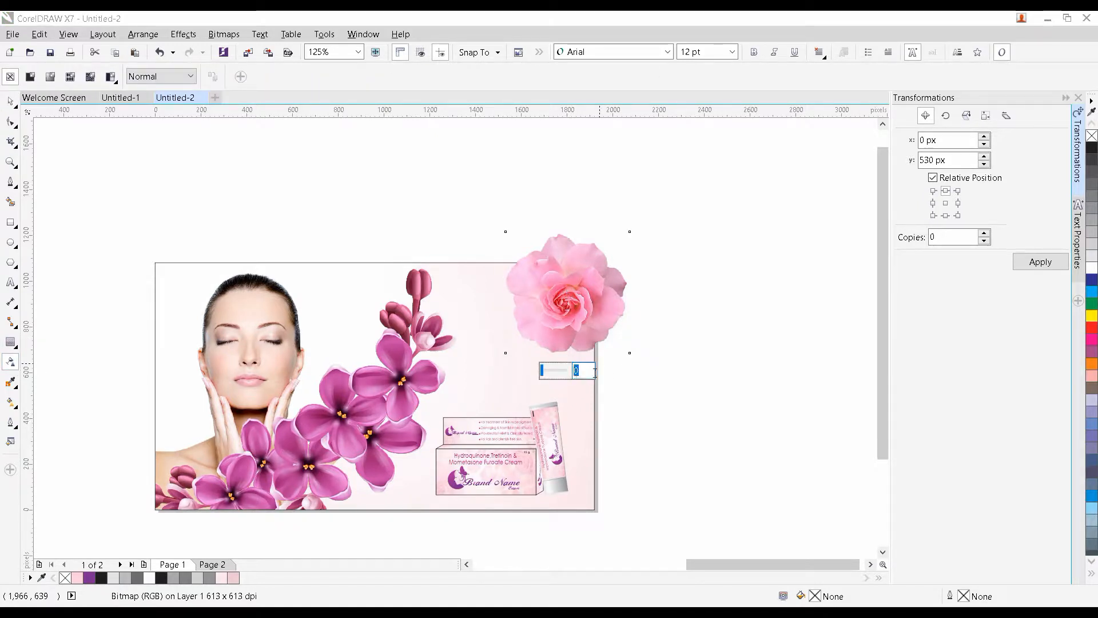
pyautogui.write('80')
pyautogui.press('Return')
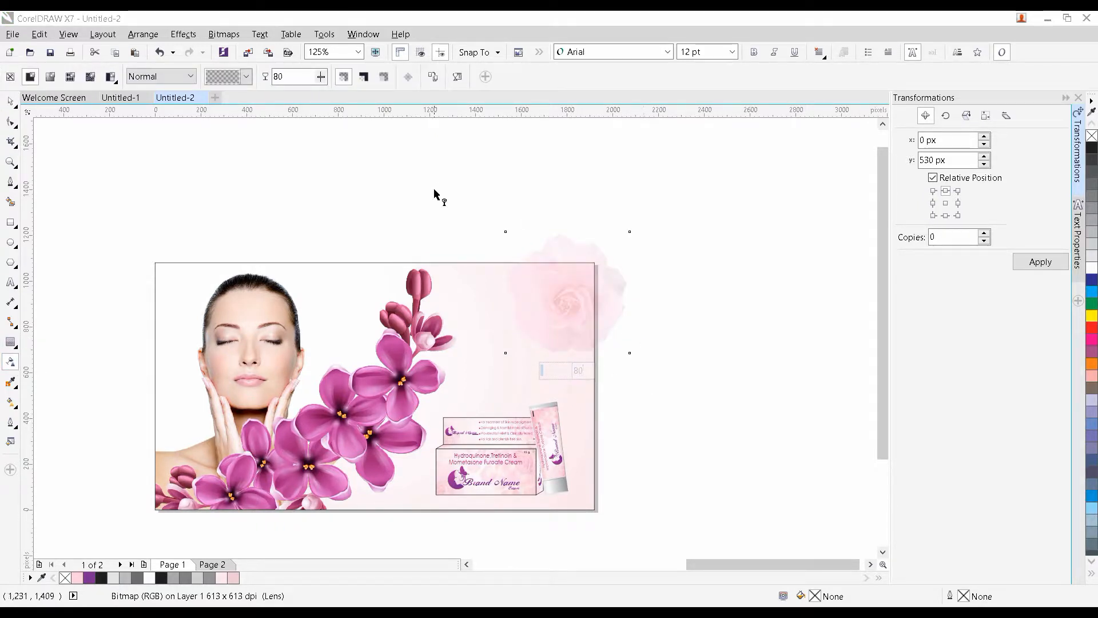
# Shift the faded rose over the page's upper-right corner and PowerClip it inside the page-size background frame.
pyautogui.click(10, 101)
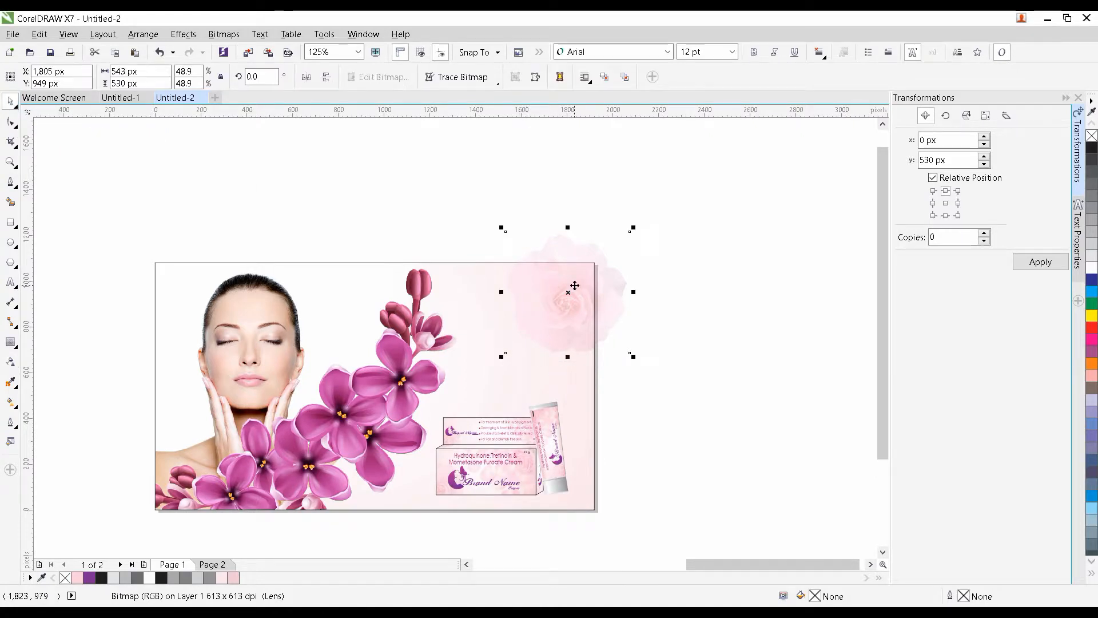
pyautogui.moveTo(574, 285); pyautogui.dragTo(588, 270)
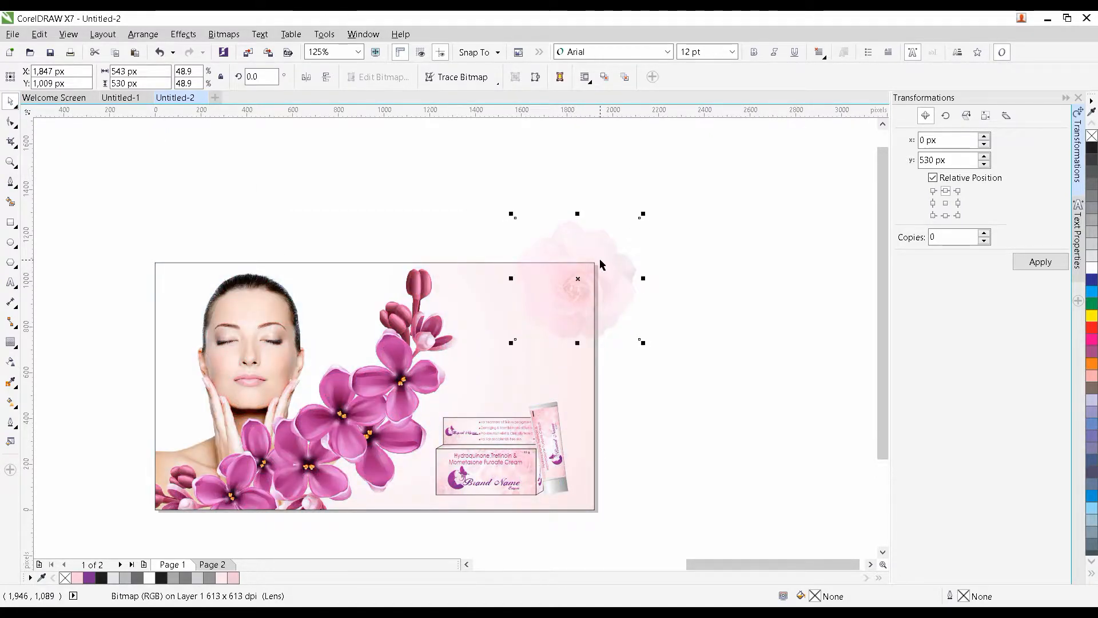
pyautogui.moveTo(601, 264); pyautogui.dragTo(613, 255)
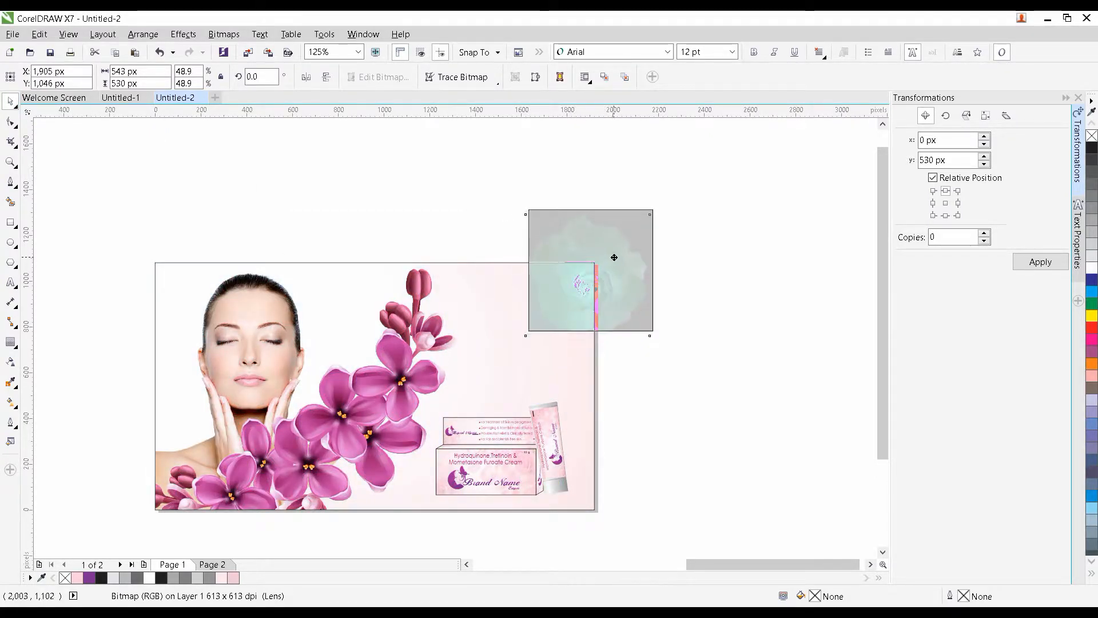
pyautogui.rightClick(615, 247)
pyautogui.click(668, 257)
pyautogui.click(509, 268)
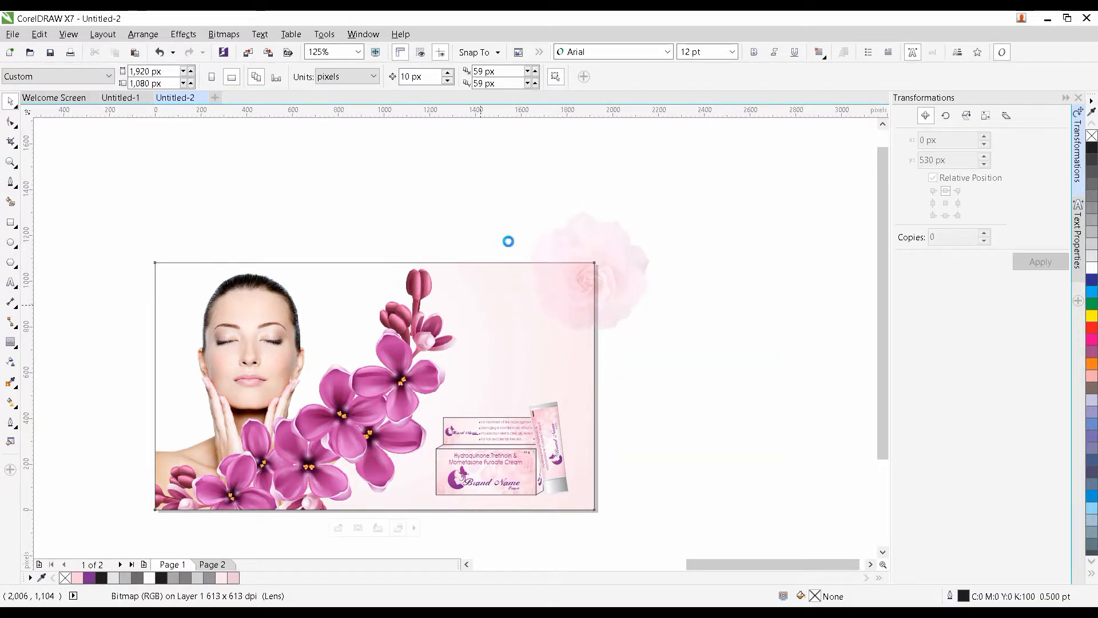
pyautogui.click(509, 225)
# Bring the rose-petal picture over the page's lower-right area and mirror it both vertically and horizontally.
pyautogui.scroll(-1, 528, 281)
pyautogui.scroll(-1, 360, 300)
pyautogui.scroll(1, 267, 392)
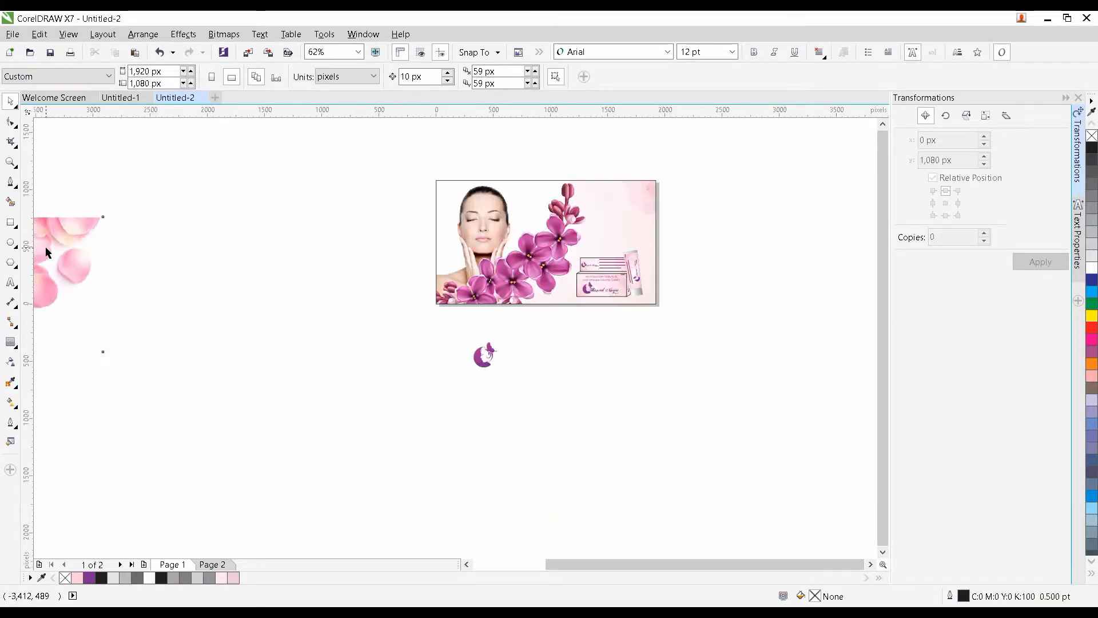
pyautogui.moveTo(47, 252); pyautogui.dragTo(672, 251)
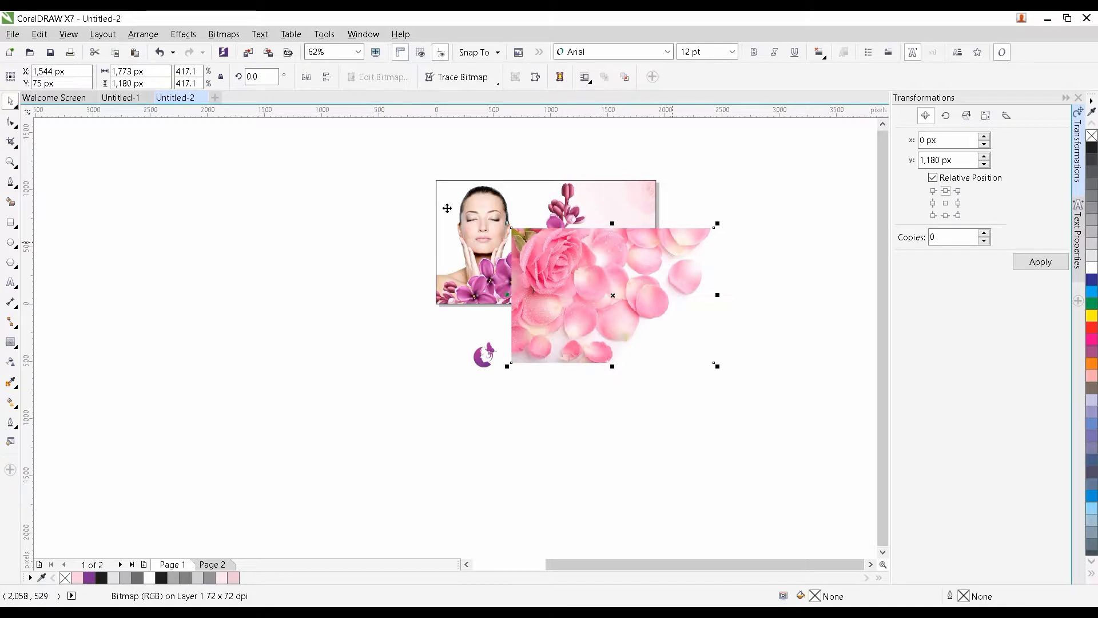
pyautogui.scroll(3, 379, 117)
pyautogui.click(326, 77)
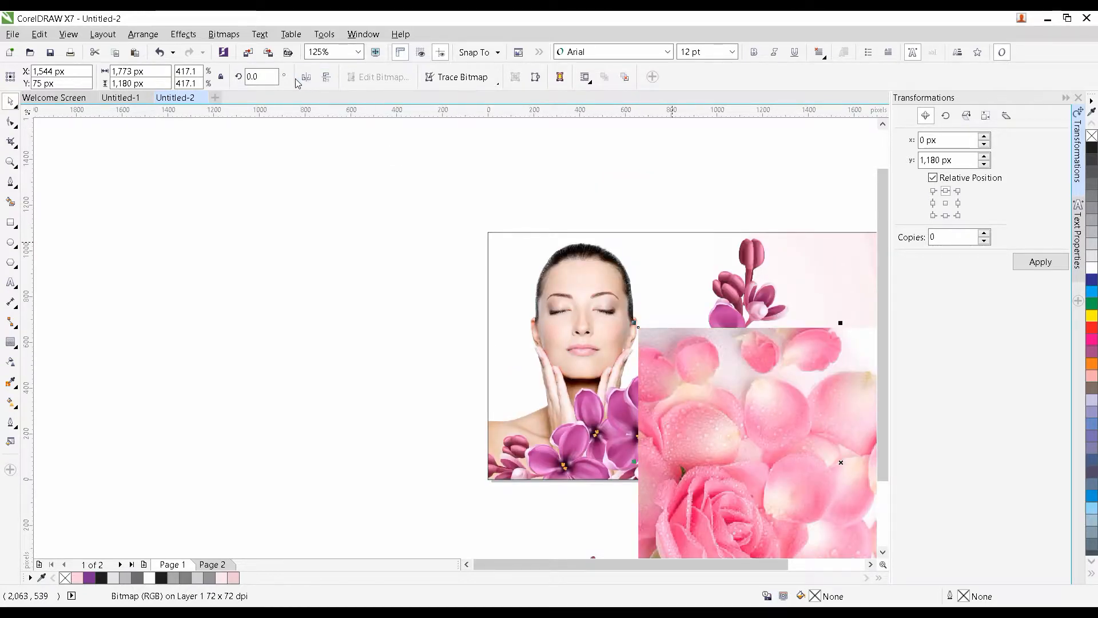
pyautogui.click(306, 77)
pyautogui.moveTo(656, 299); pyautogui.dragTo(367, 156)
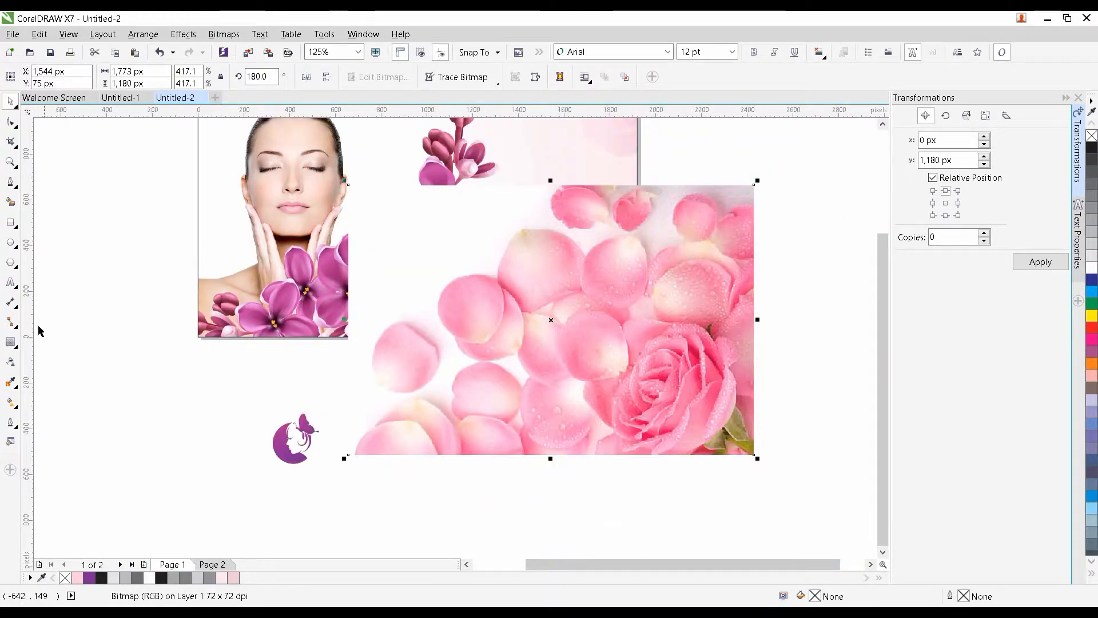
# Set the rose-petal picture's transparency merge mode to Multiply and its uniform transparency to 80.
pyautogui.click(11, 362)
pyautogui.click(147, 78)
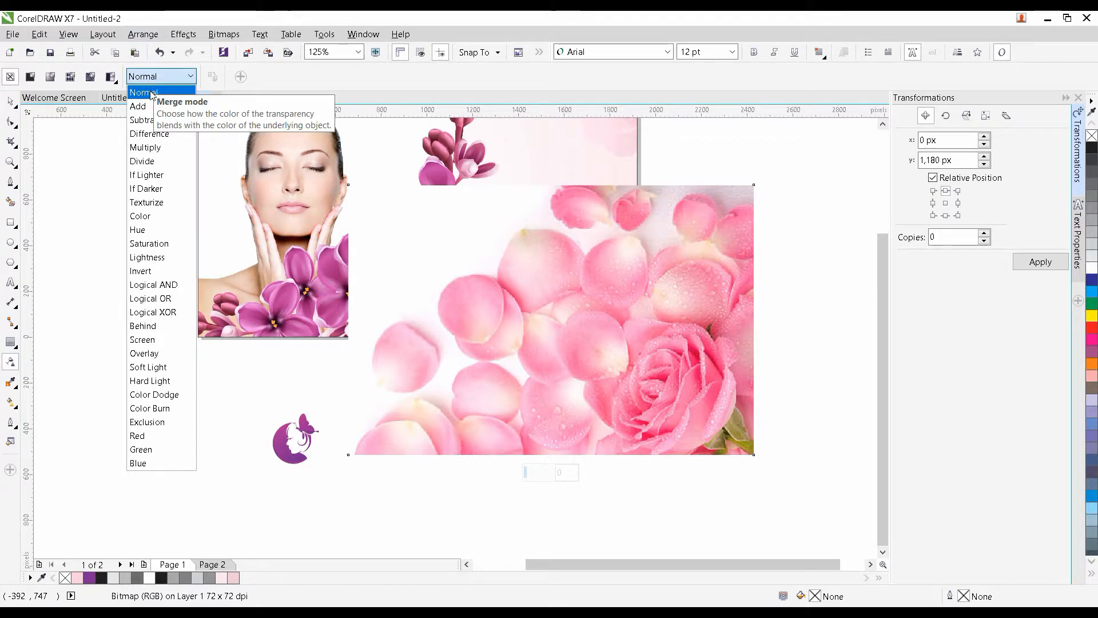
pyautogui.click(153, 146)
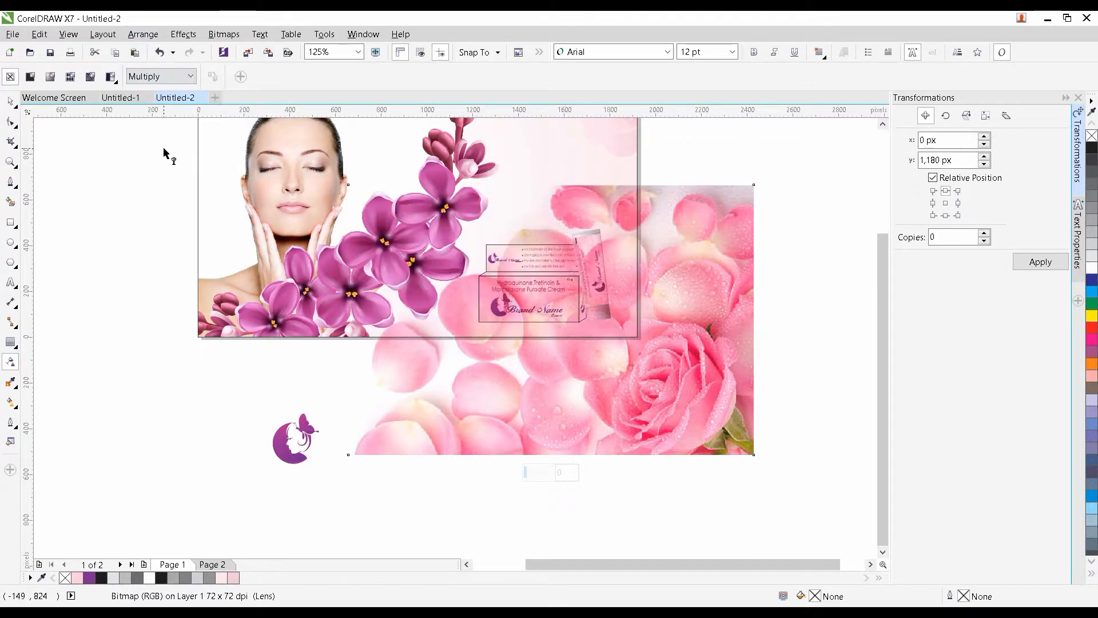
pyautogui.click(11, 102)
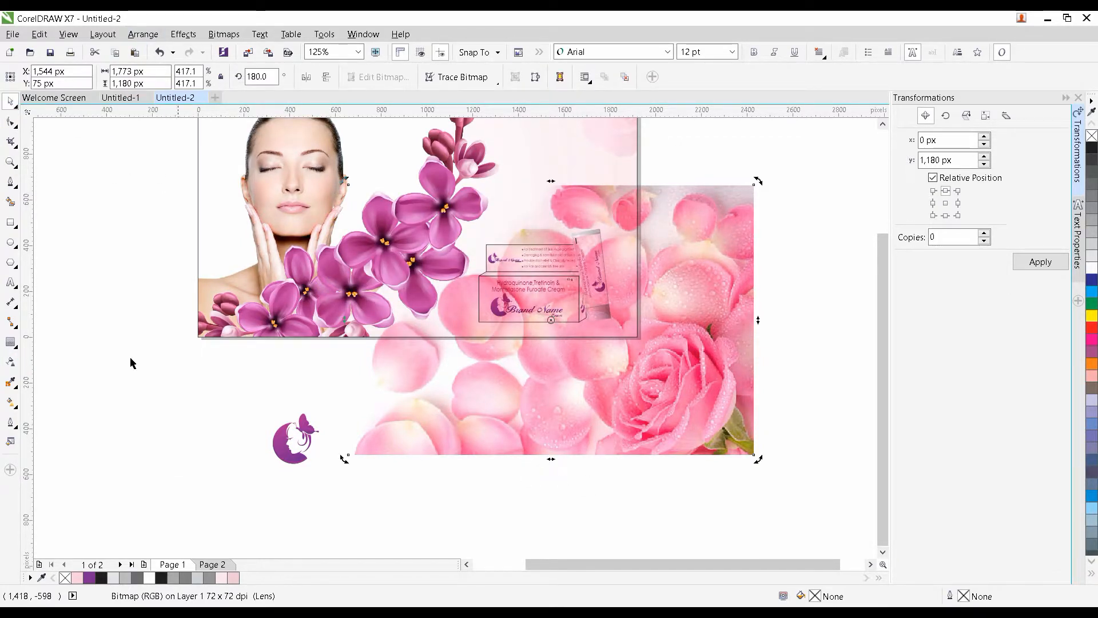
pyautogui.click(11, 362)
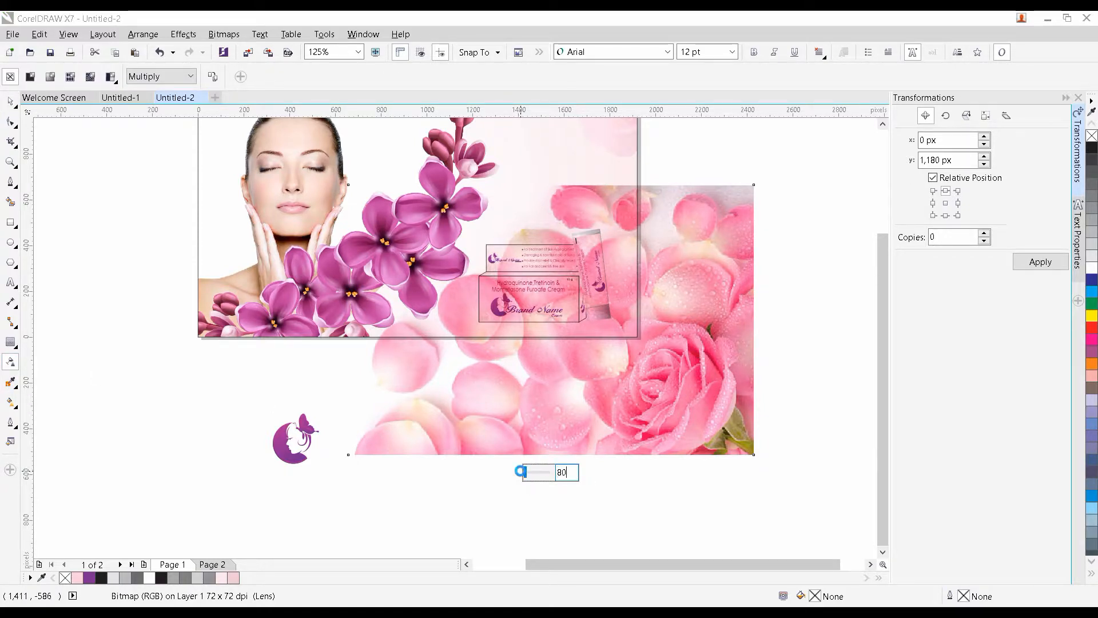
pyautogui.click(10, 101)
# Scale the faded petal picture down to about 1,101 × 733 px and place it over the page's lower-right corner.
pyautogui.moveTo(609, 245); pyautogui.dragTo(544, 270)
pyautogui.moveTo(692, 205); pyautogui.dragTo(647, 263)
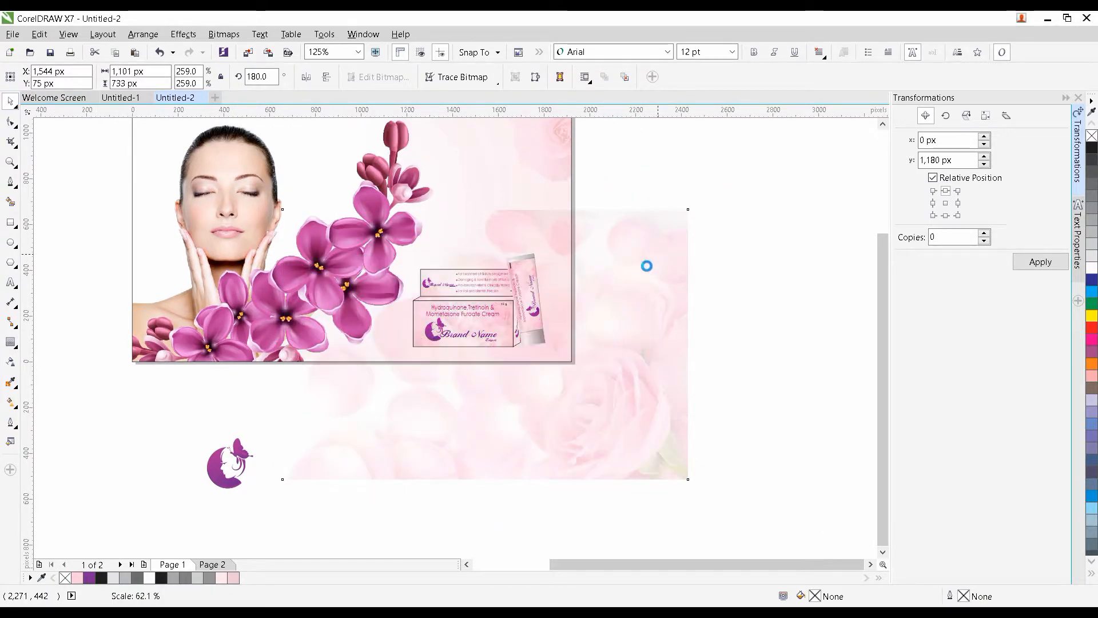
pyautogui.moveTo(605, 320)
pyautogui.mouseDown()
pyautogui.moveTo(578, 261)
pyautogui.moveTo(619, 301)
pyautogui.moveTo(633, 322)
pyautogui.moveTo(623, 325)
pyautogui.mouseUp()
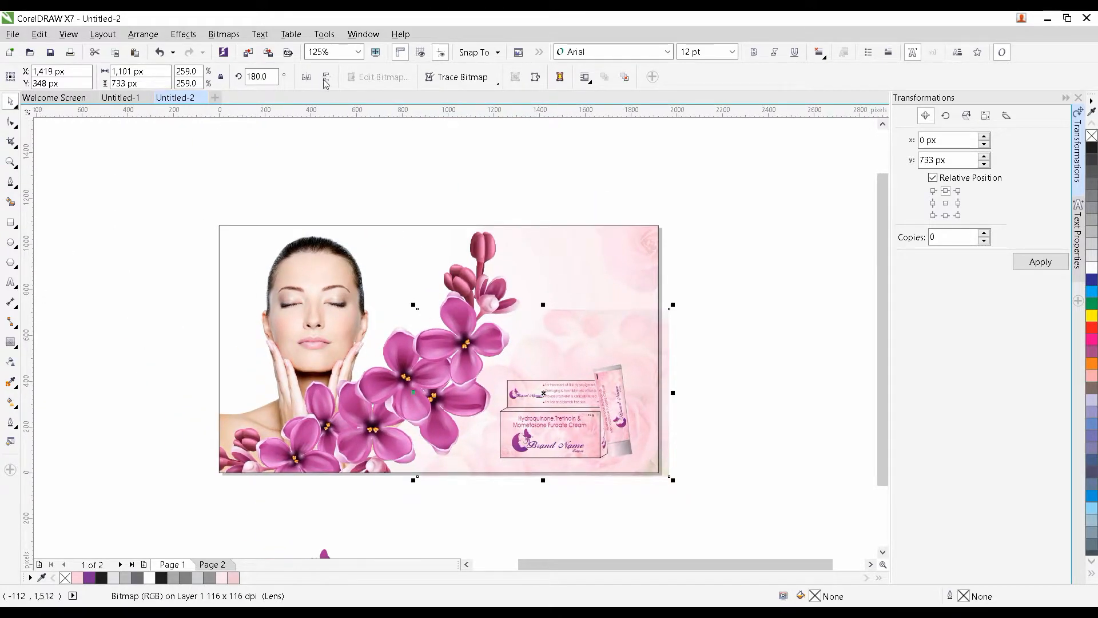
# Convert the faded petal picture to a 100 dpi CMYK bitmap with anti-aliasing and a transparent background.
pyautogui.click(224, 33)
pyautogui.click(252, 47)
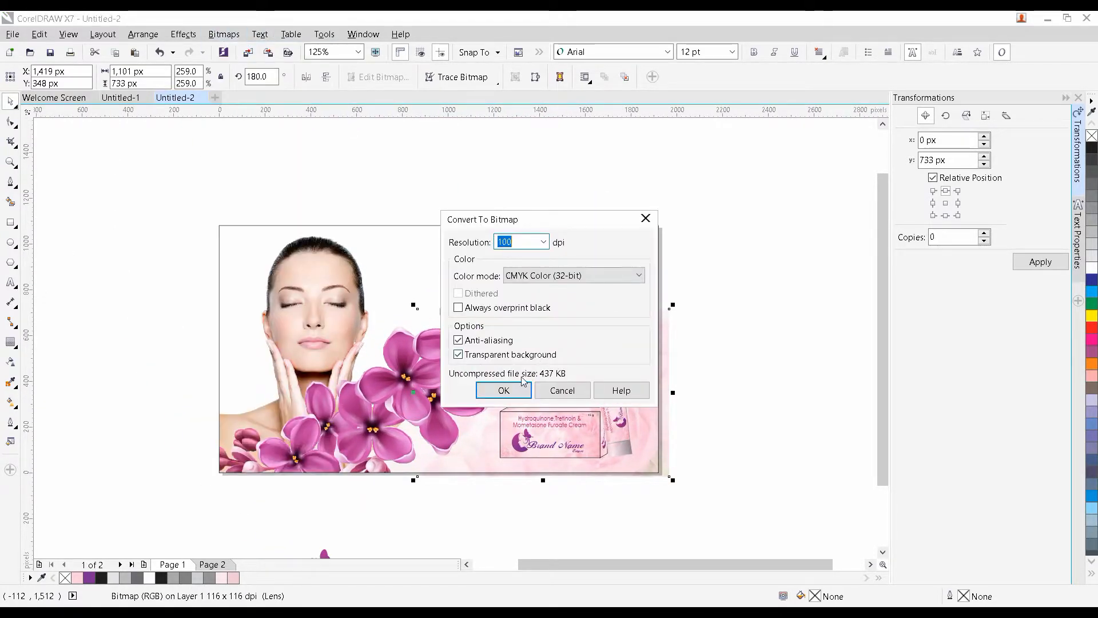
pyautogui.click(503, 390)
# Fade out the petal bitmap's upper edge with a vertical linear transparency at 90°.
pyautogui.scroll(1, 591, 352)
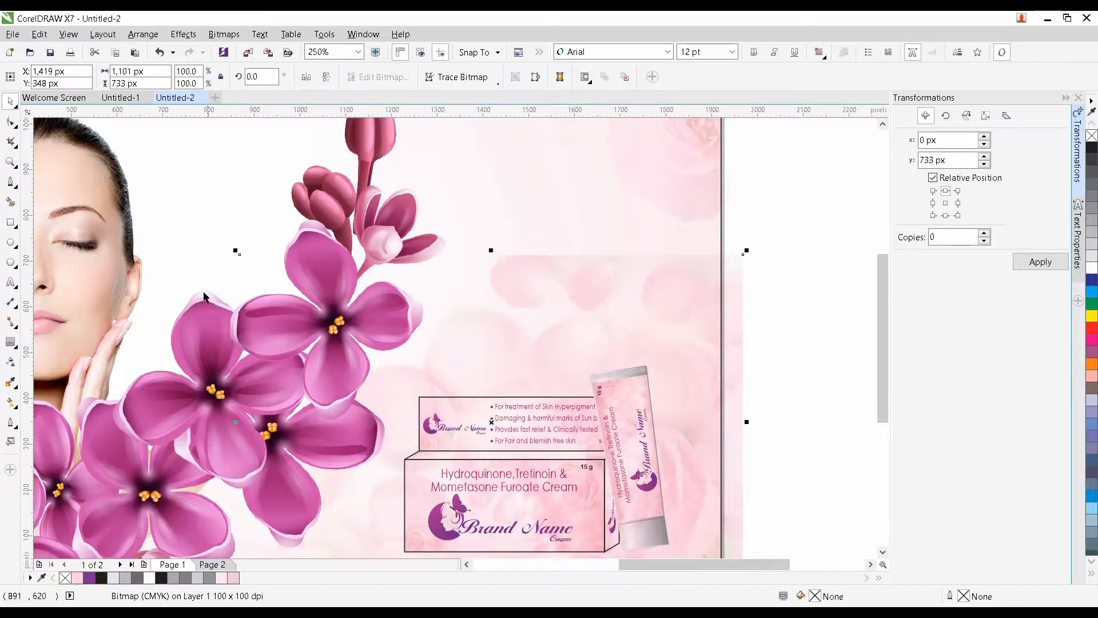
pyautogui.click(10, 362)
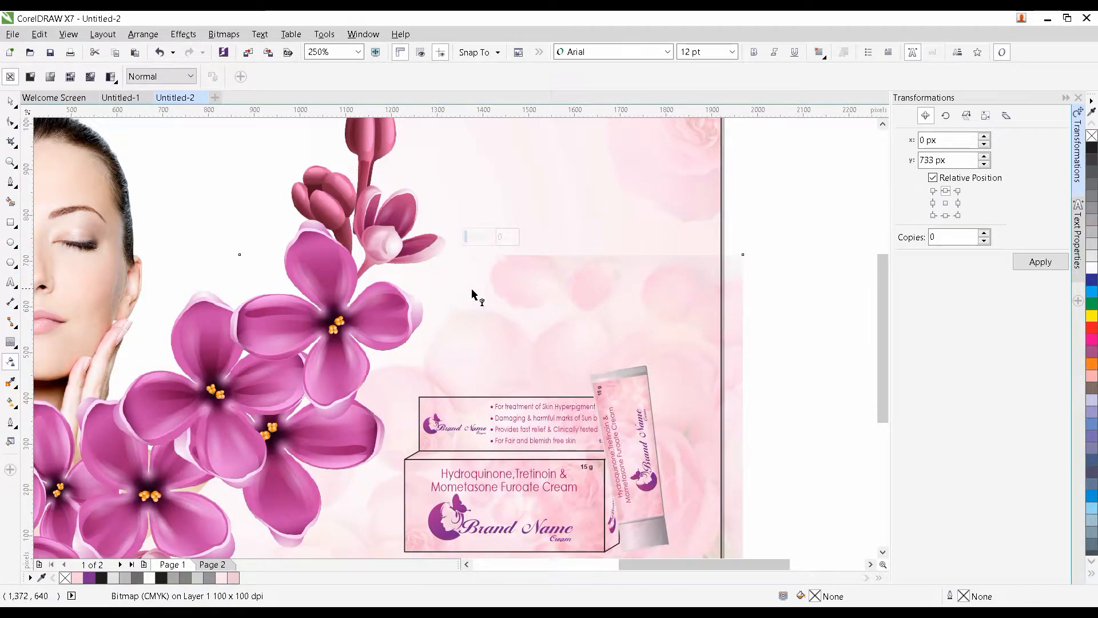
pyautogui.moveTo(552, 267); pyautogui.dragTo(551, 260)
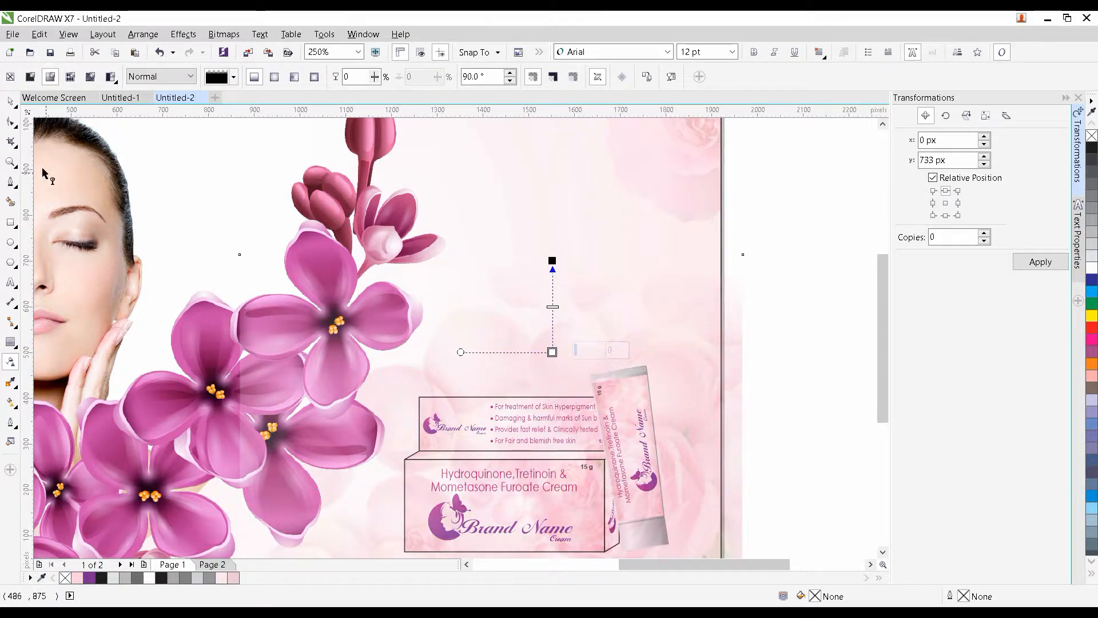
pyautogui.click(7, 104)
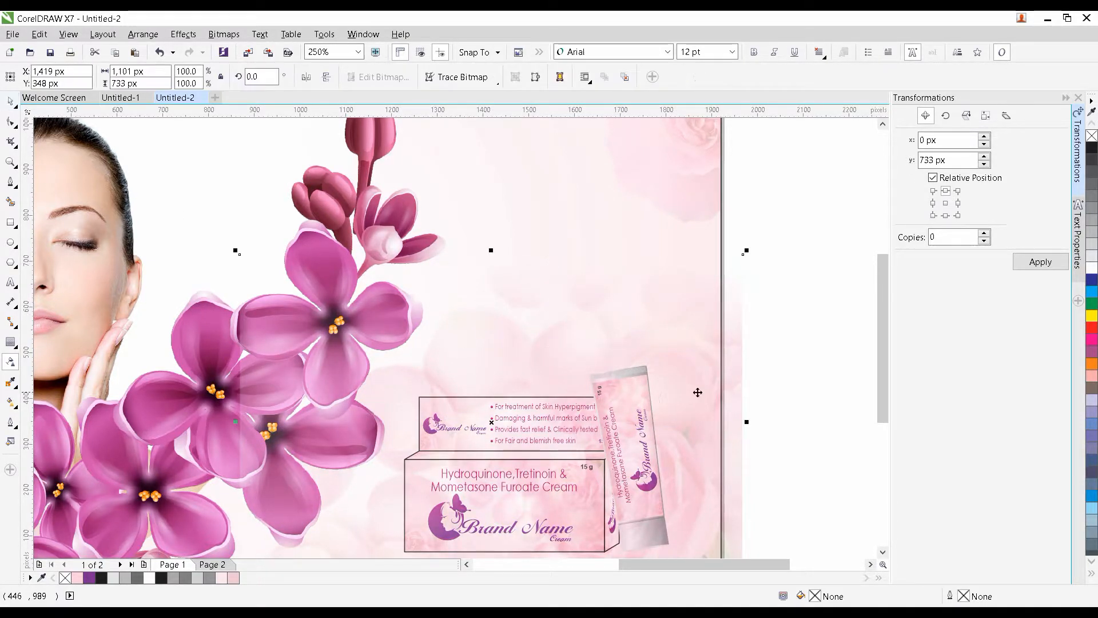
# PowerClip the faded petal bitmap inside the page-size background frame.
pyautogui.rightClick(662, 332)
pyautogui.click(677, 250)
pyautogui.click(665, 256)
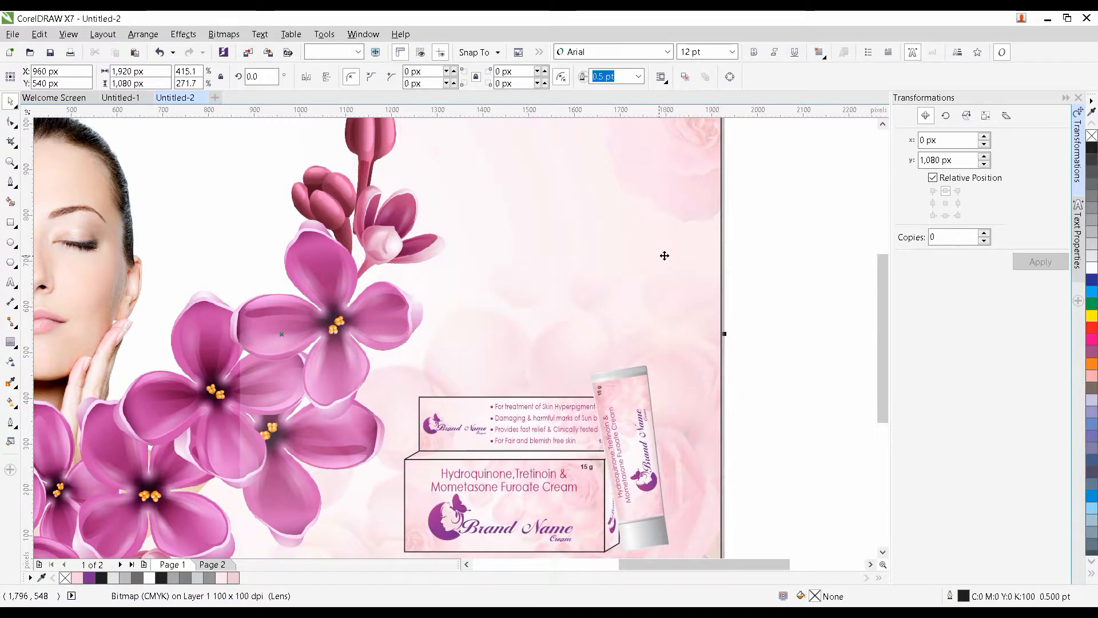
pyautogui.scroll(-3, 664, 255)
pyautogui.press('Escape')
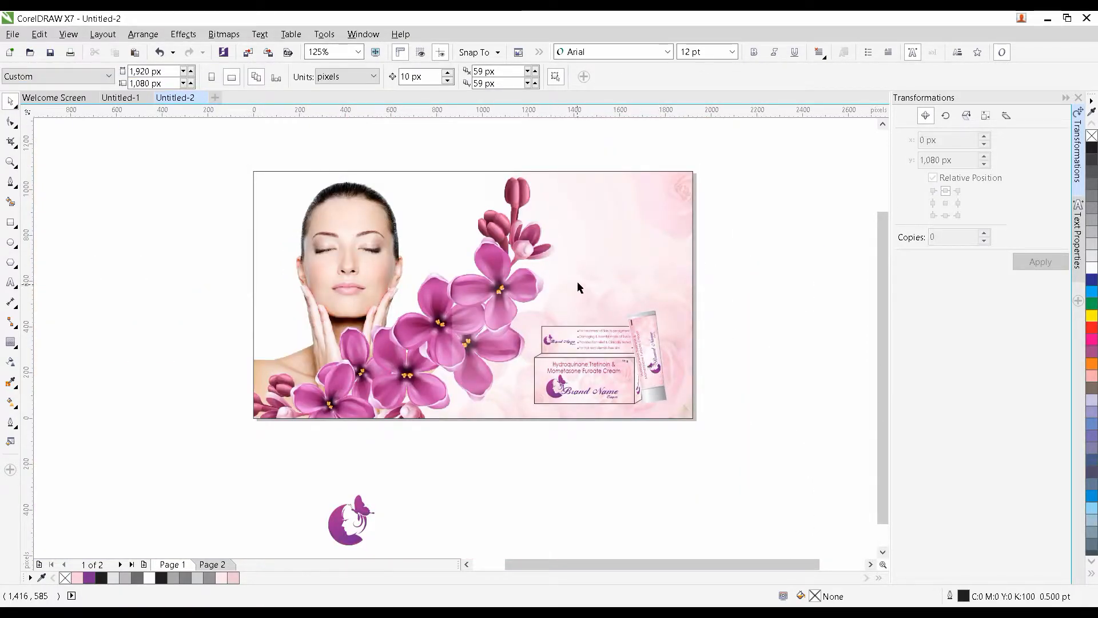
# Place a copy of the cream box and tube mockup below the page and delete the loose face logo there.
pyautogui.moveTo(364, 448); pyautogui.dragTo(400, 439)
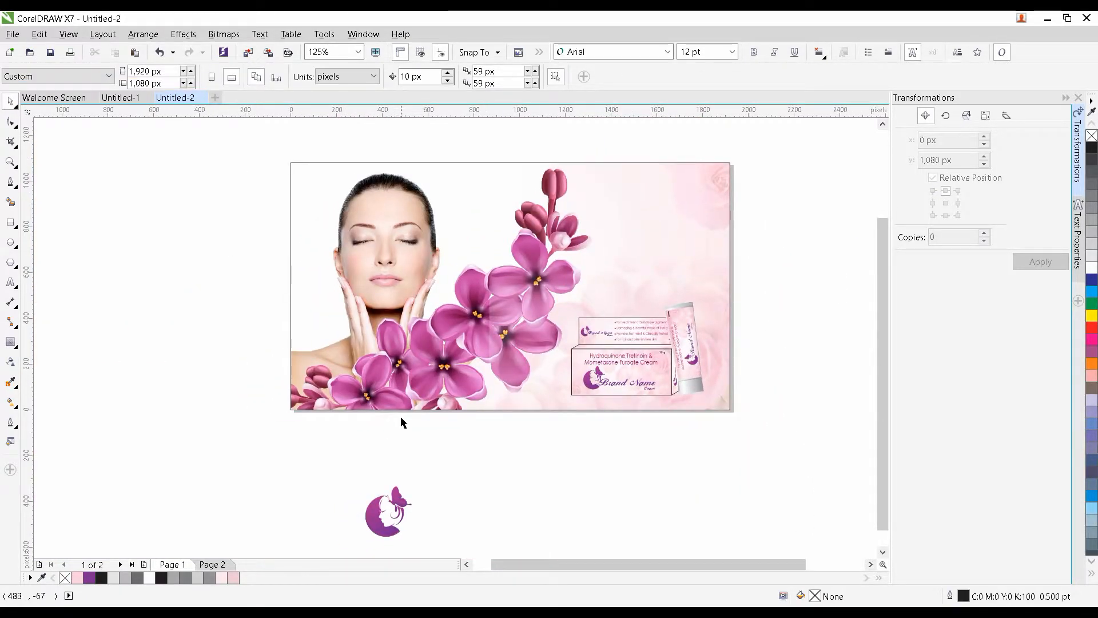
pyautogui.click(596, 380)
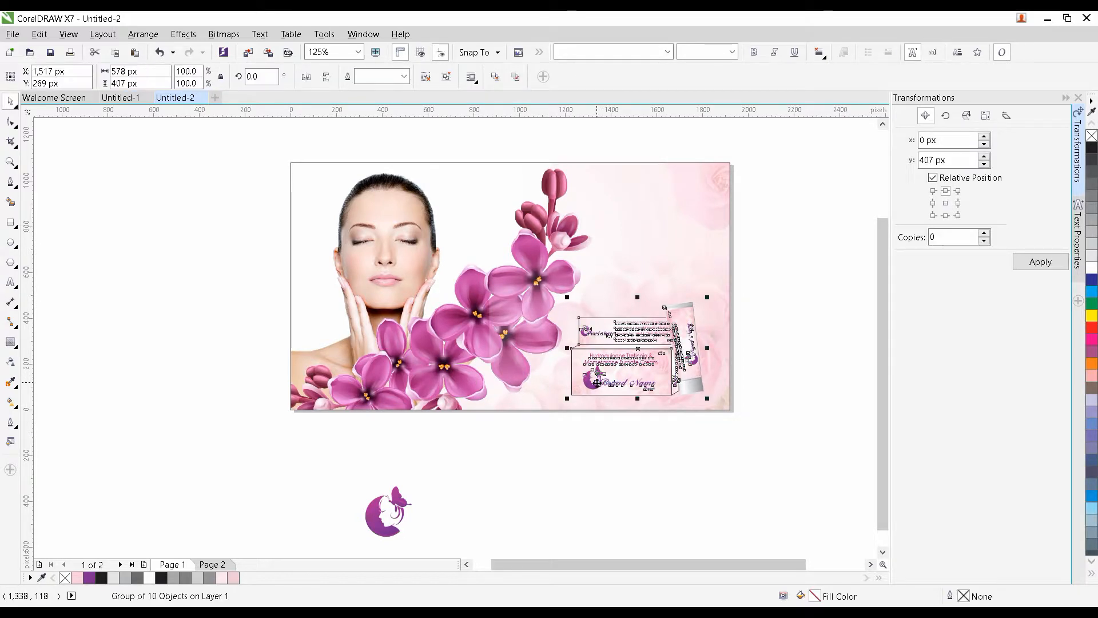
pyautogui.scroll(-1, 597, 382)
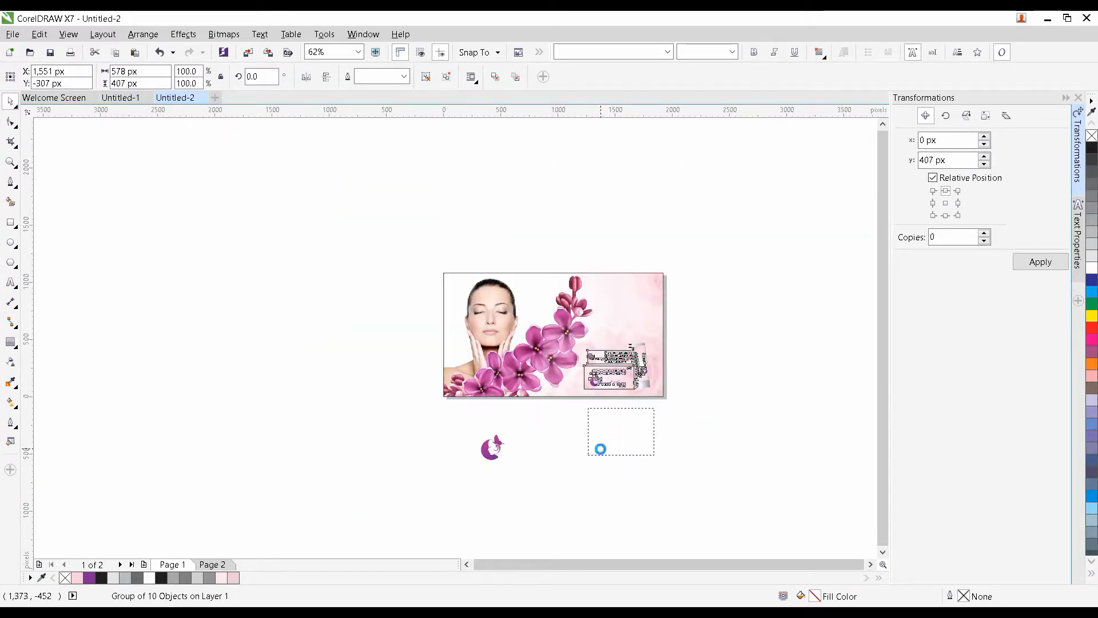
pyautogui.click(491, 449)
pyautogui.press('Delete')
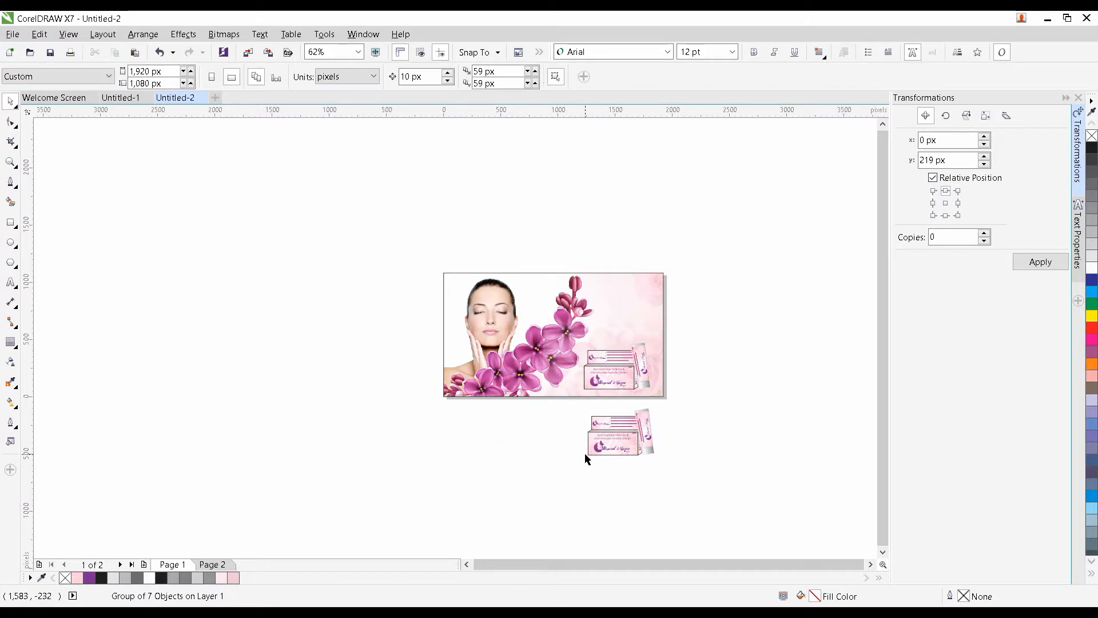
# Ungroup the mockup copy below the page, including its upper panel with the logo and bullet text.
pyautogui.rightClick(606, 447)
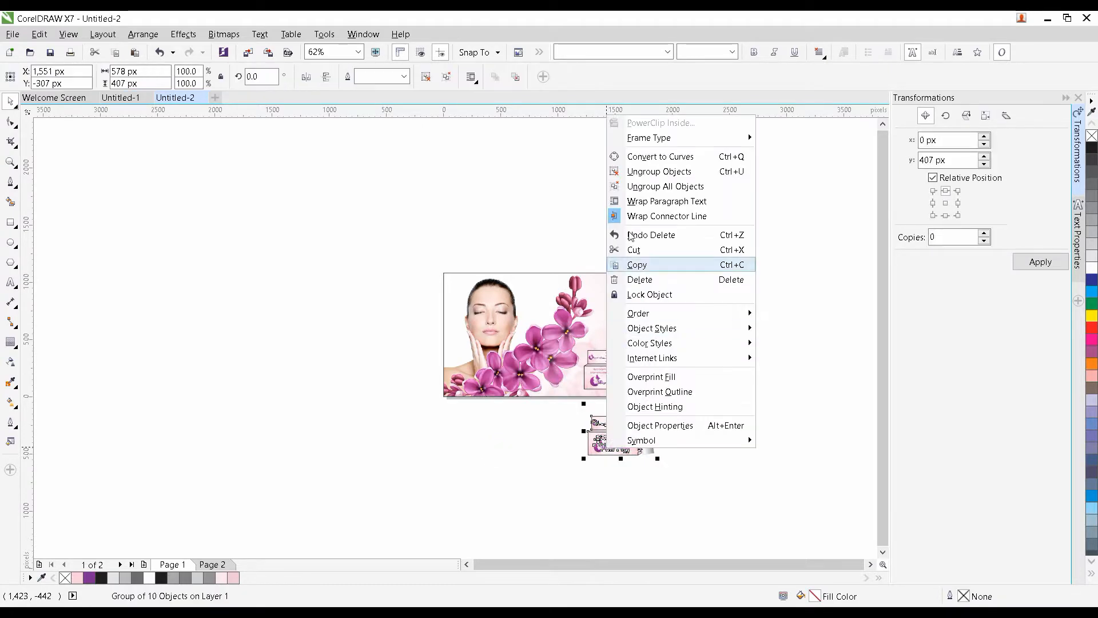
pyautogui.click(637, 171)
pyautogui.scroll(4, 606, 430)
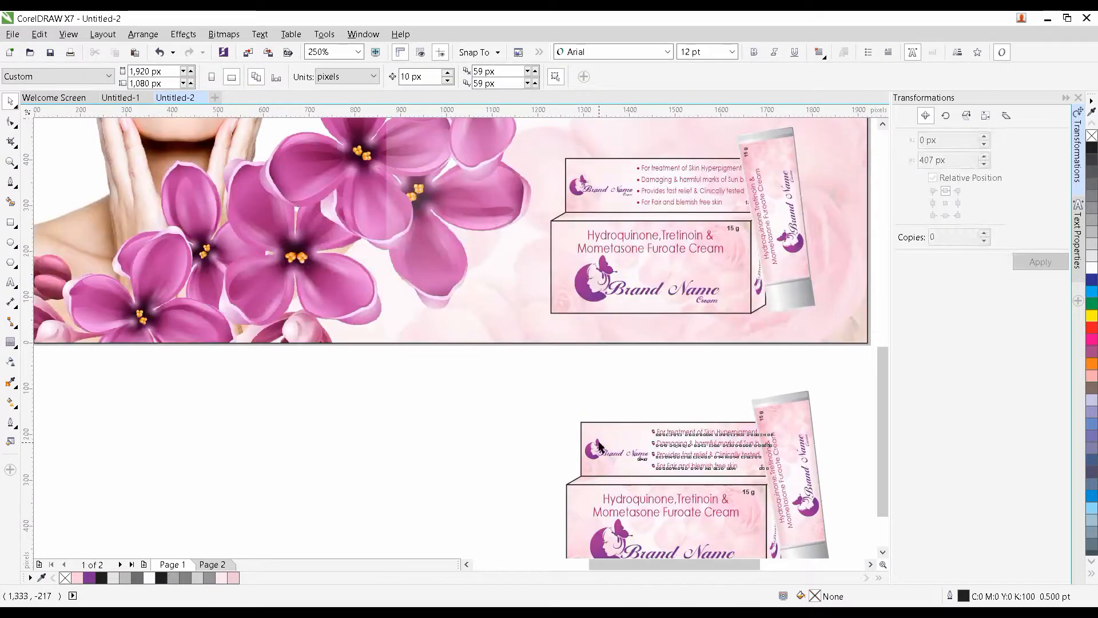
pyautogui.click(595, 452)
pyautogui.rightClick(595, 451)
pyautogui.click(637, 173)
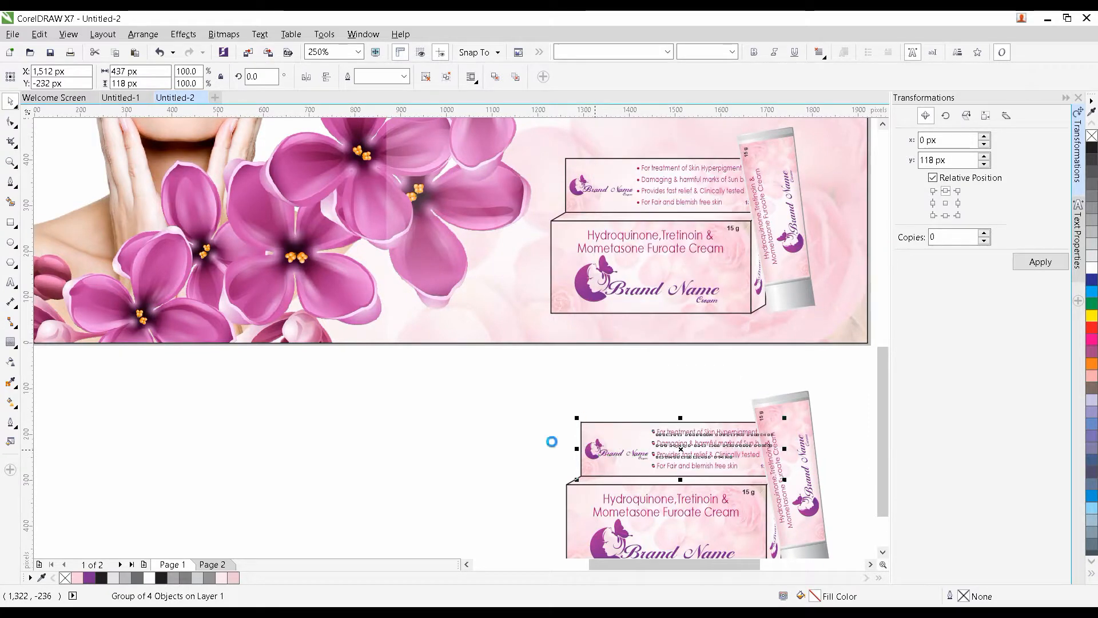
pyautogui.click(552, 442)
# Move the Brand Name Cream logo from the mockup copy to the page's upper-right area and enlarge it to about 523 × 174 px.
pyautogui.click(589, 453)
pyautogui.click(589, 451)
pyautogui.scroll(-2, 588, 451)
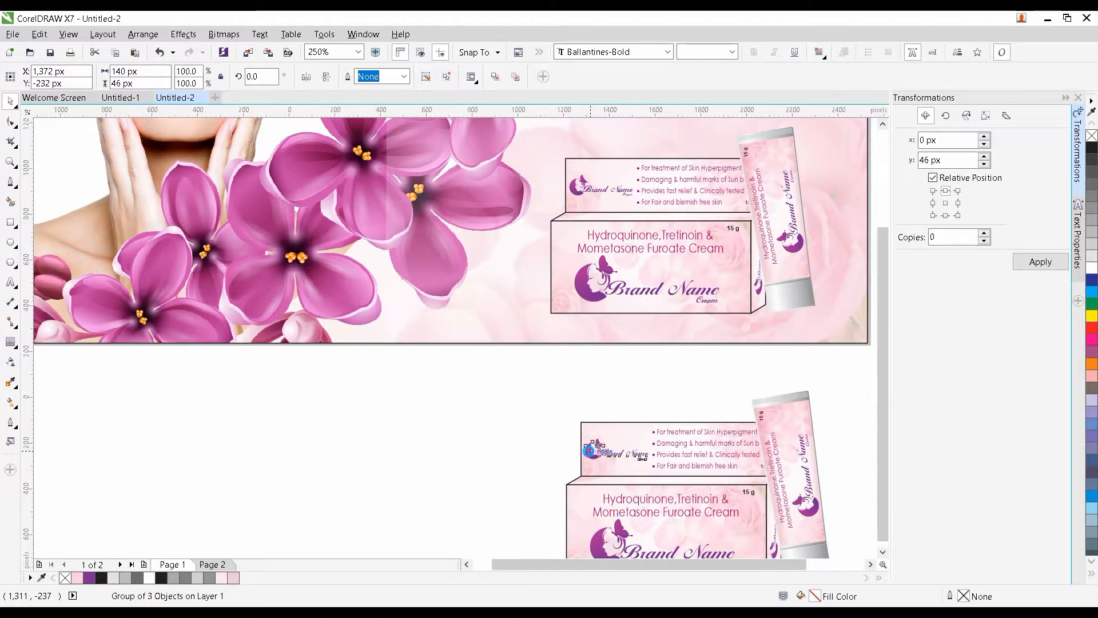
pyautogui.moveTo(588, 451); pyautogui.dragTo(693, 392)
pyautogui.scroll(2, 598, 315)
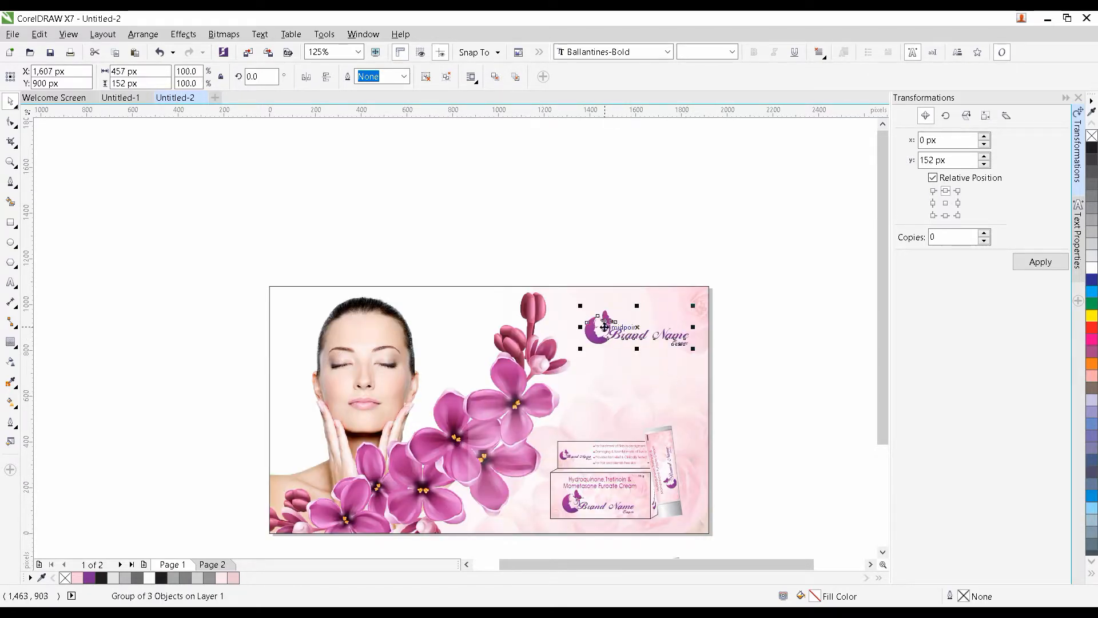
pyautogui.moveTo(606, 319); pyautogui.dragTo(589, 313)
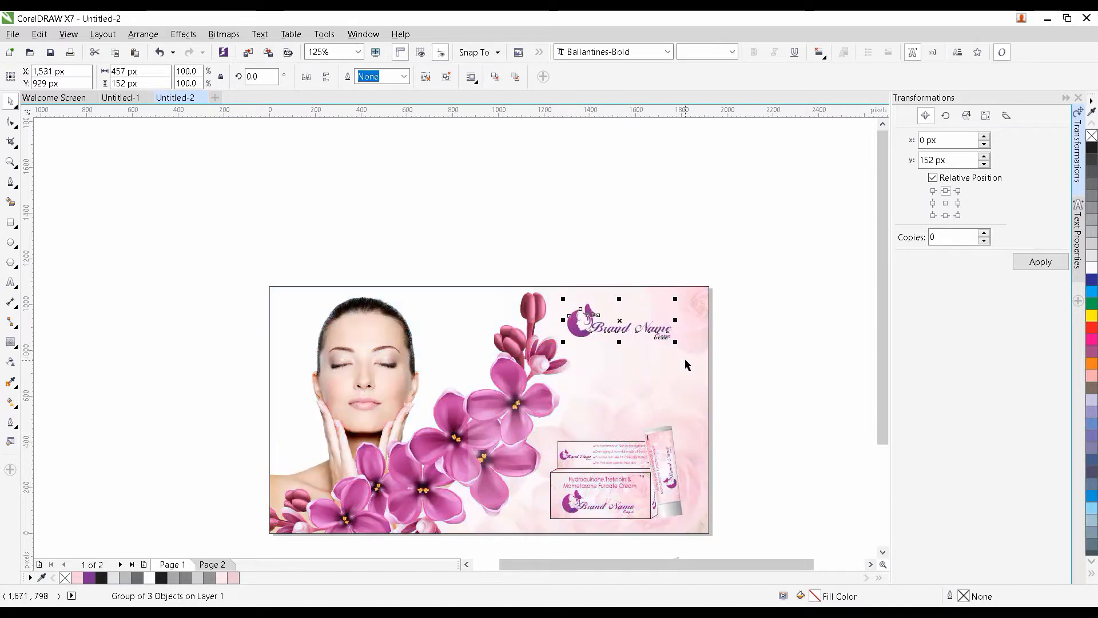
pyautogui.moveTo(675, 342); pyautogui.dragTo(690, 364)
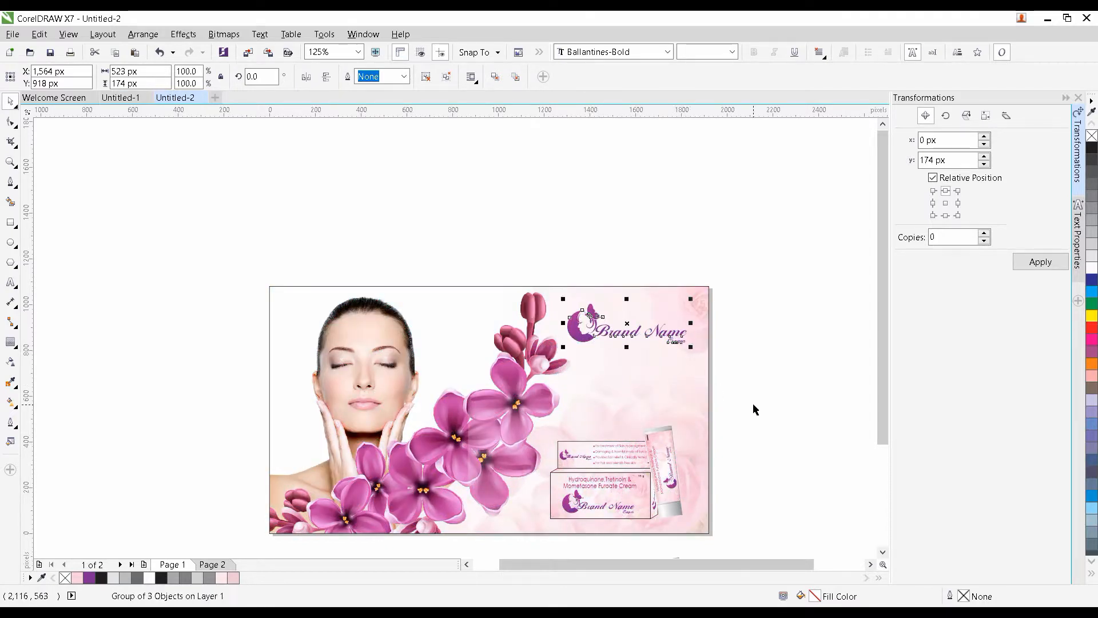
pyautogui.click(754, 408)
# Move the 15 g text from the mockup copy to just above the Brand Name logo's end and set its size to 7 pt.
pyautogui.moveTo(729, 422); pyautogui.dragTo(685, 309)
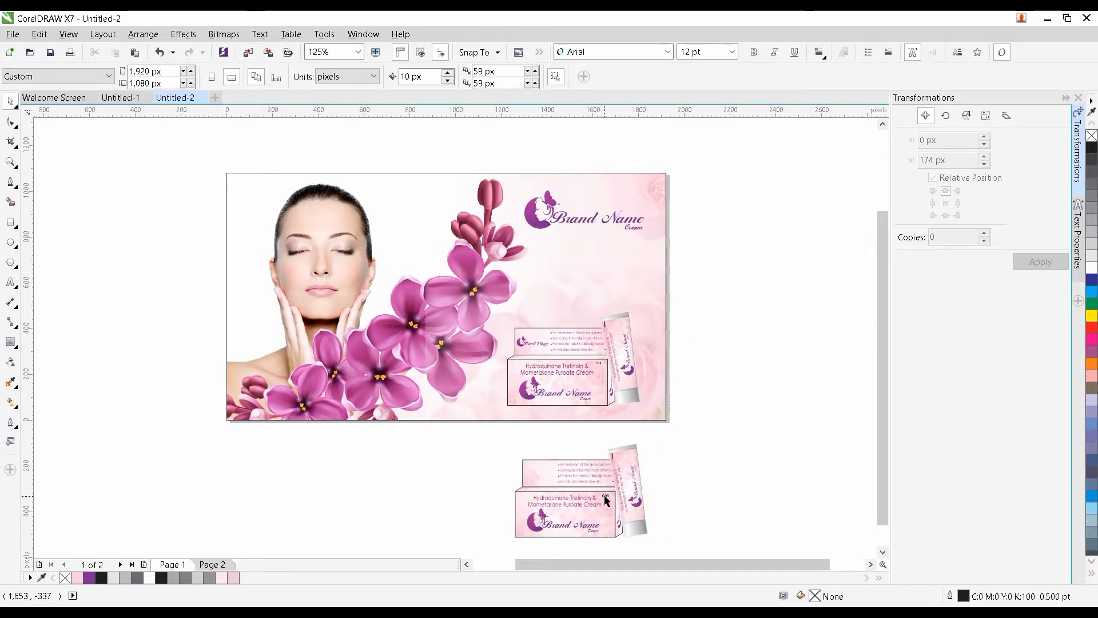
pyautogui.moveTo(606, 500); pyautogui.dragTo(639, 201)
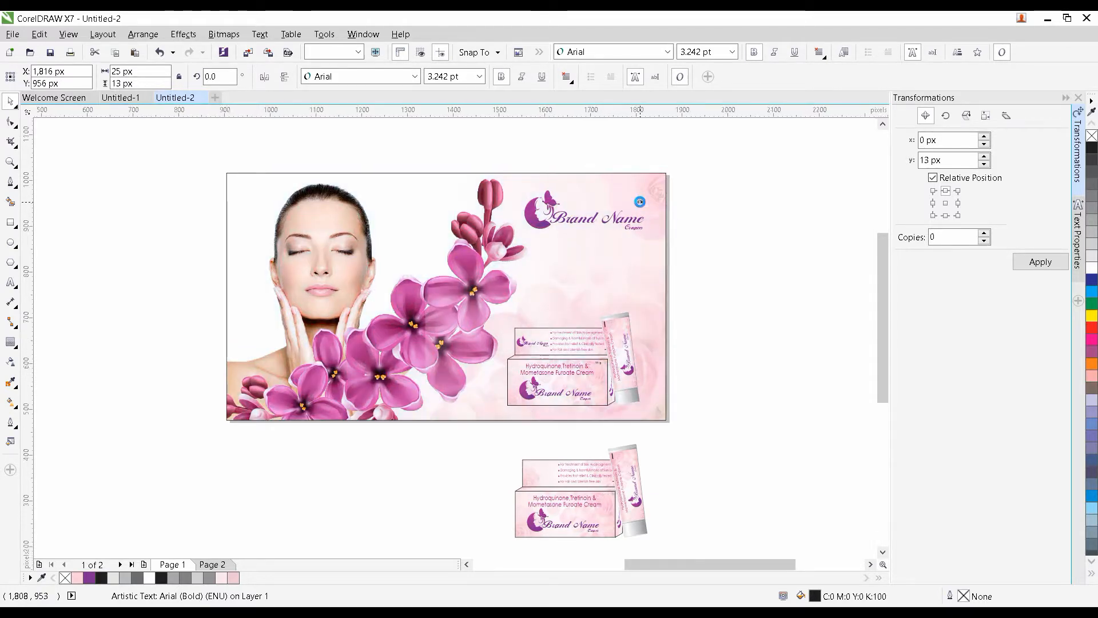
pyautogui.scroll(4, 640, 201)
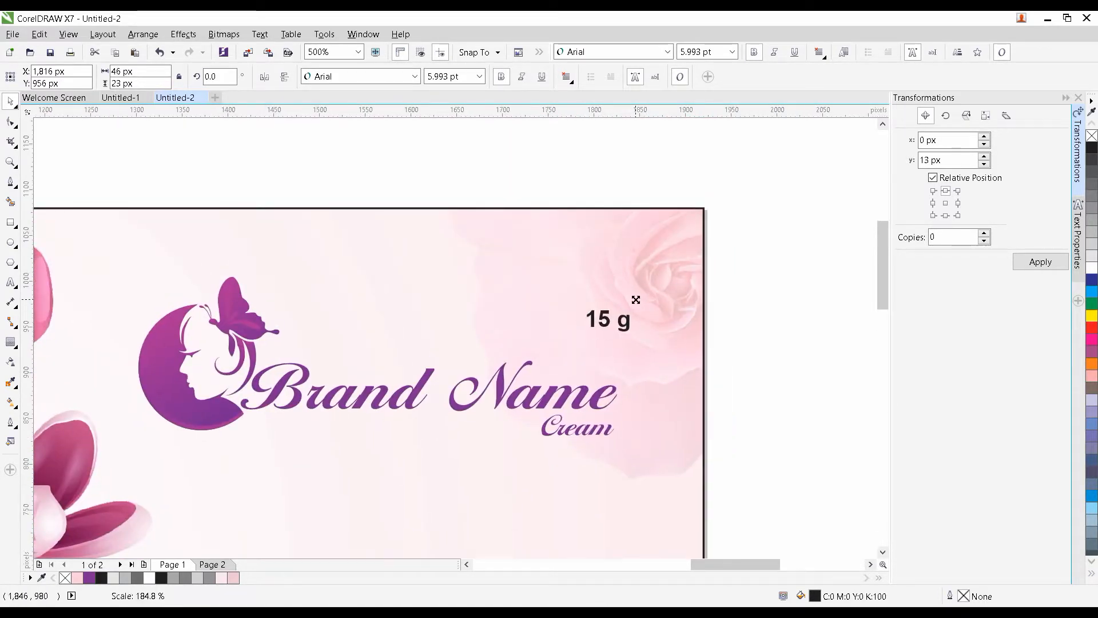
pyautogui.click(479, 77)
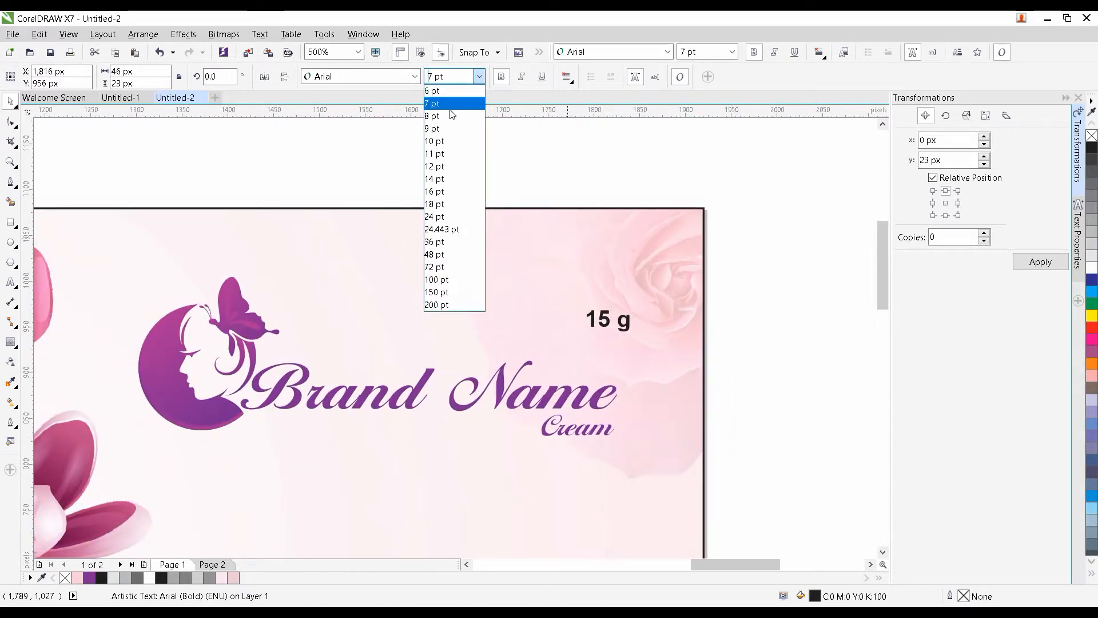
pyautogui.click(452, 116)
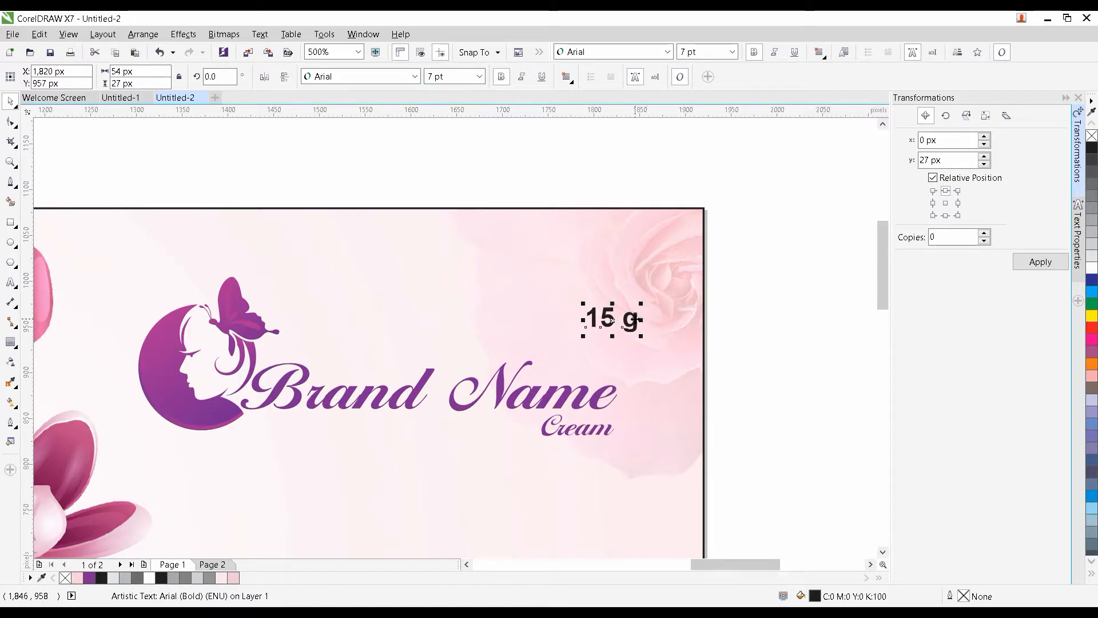
pyautogui.moveTo(632, 318); pyautogui.dragTo(619, 334)
pyautogui.click(729, 334)
# Move the bullet text from the mockup copy to below the page's Brand Name logo and enlarge it to about 386 × 127 px.
pyautogui.scroll(-2, 729, 335)
pyautogui.moveTo(732, 362); pyautogui.dragTo(712, 216)
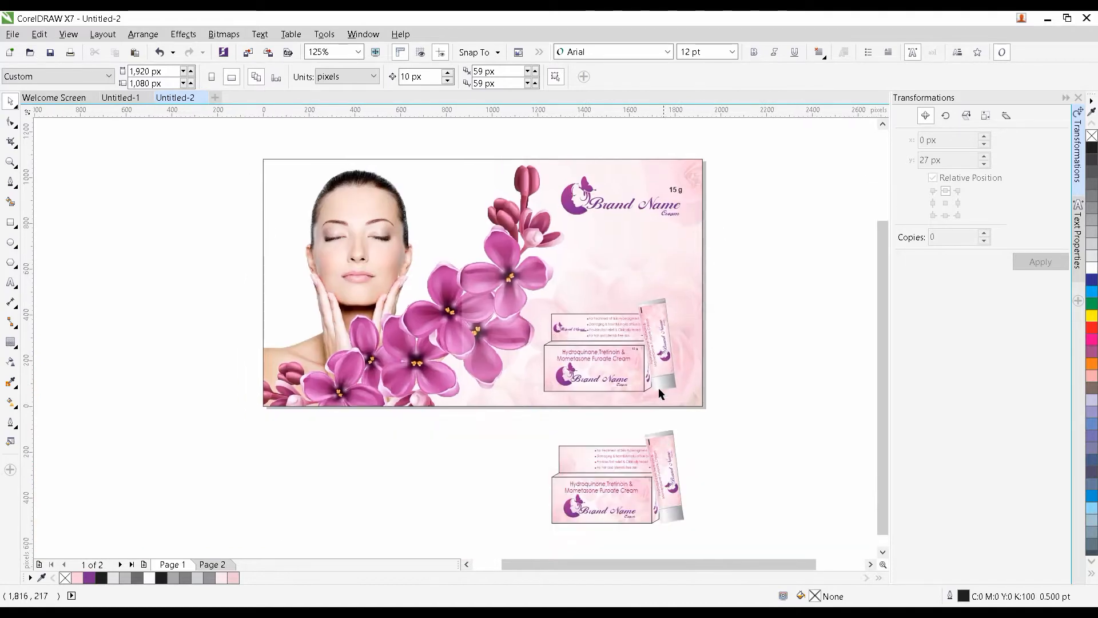
pyautogui.moveTo(652, 389); pyautogui.dragTo(676, 302)
pyautogui.scroll(1, 638, 361)
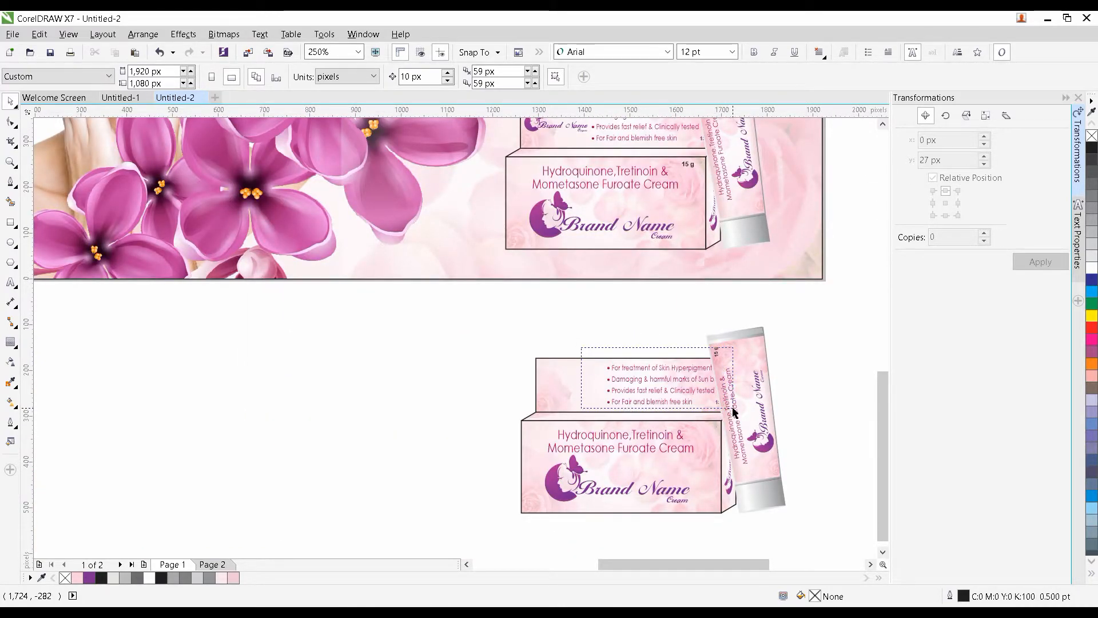
pyautogui.click(694, 385)
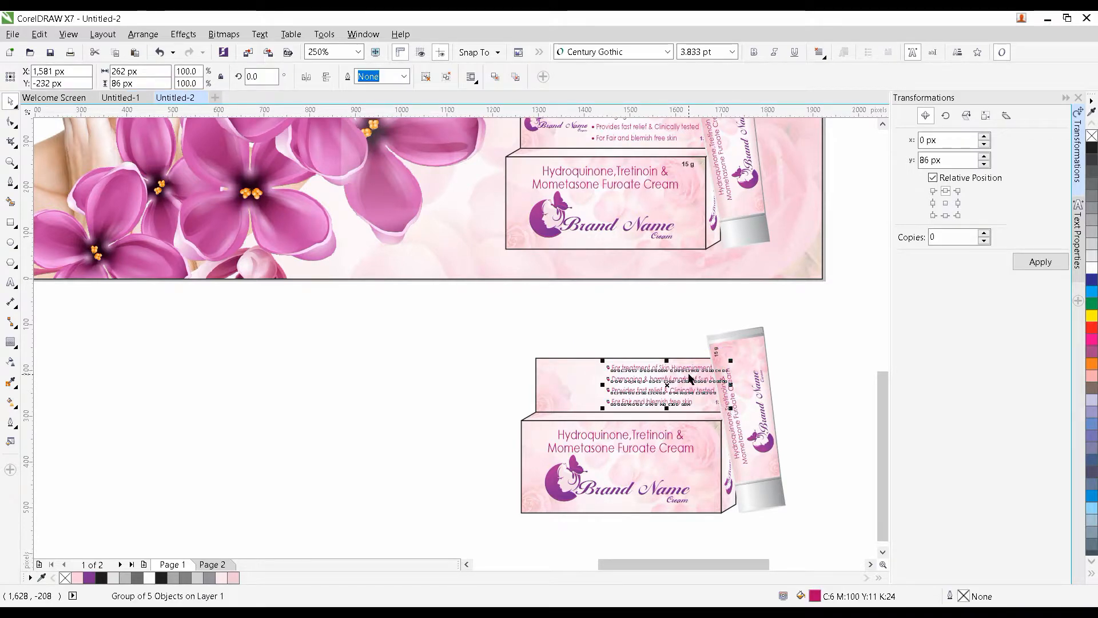
pyautogui.scroll(-1, 686, 370)
pyautogui.moveTo(676, 474); pyautogui.dragTo(726, 311)
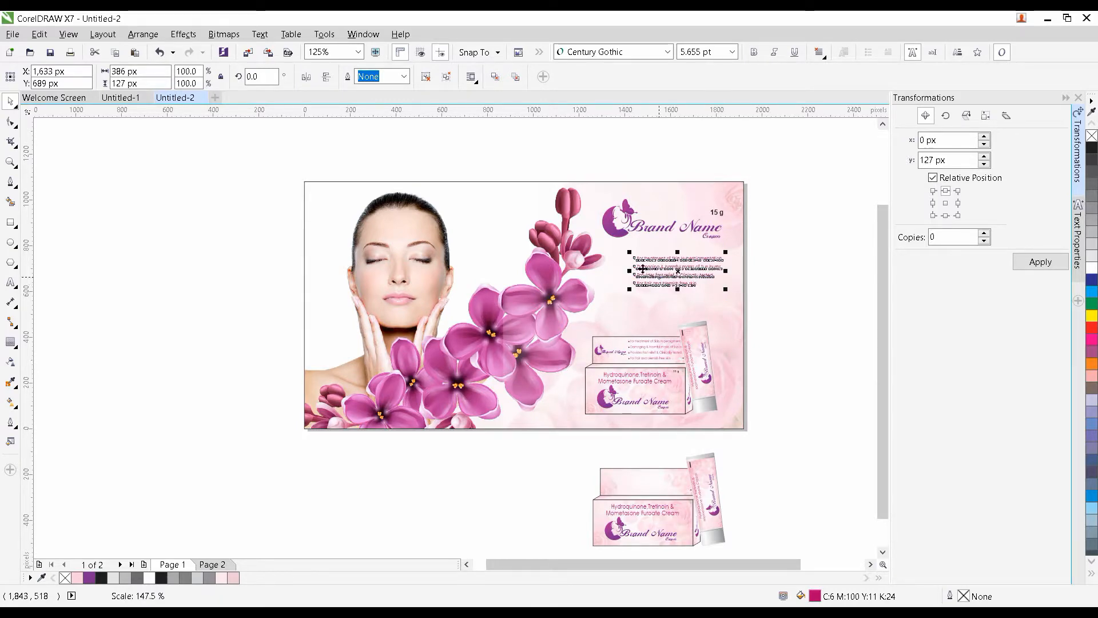
# Adjust the bullet text's position and centre it horizontally beneath the Brand Name logo.
pyautogui.click(644, 259)
pyautogui.scroll(1, 645, 259)
pyautogui.moveTo(649, 257); pyautogui.dragTo(638, 258)
pyautogui.keyDown('shift'); pyautogui.click(627, 199); pyautogui.keyUp('shift')
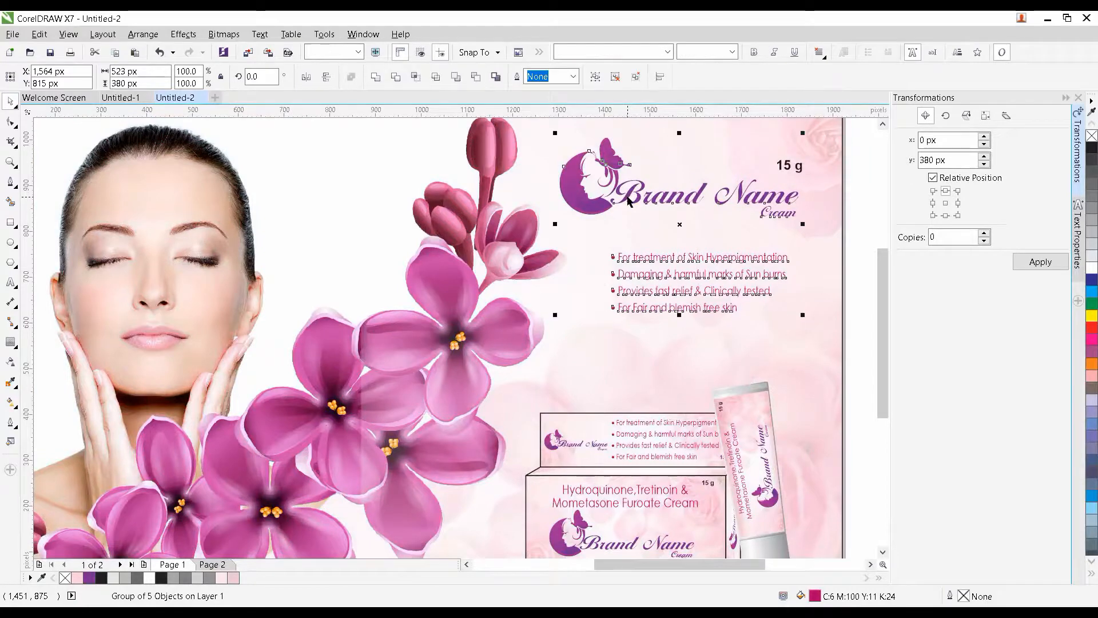
pyautogui.press('e')
pyautogui.scroll(-1, 675, 266)
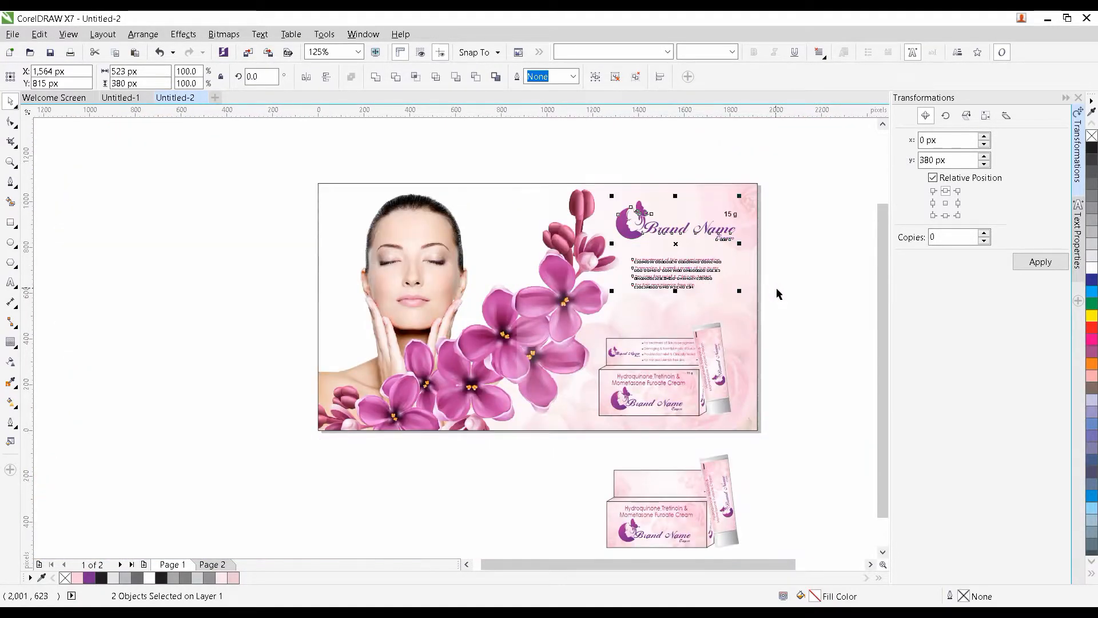
pyautogui.click(777, 292)
# Enlarge the product mockup on the page to about 621 × 438 px and shift it slightly upward.
pyautogui.click(666, 392)
pyautogui.moveTo(666, 391); pyautogui.dragTo(667, 386)
pyautogui.scroll(1, 735, 411)
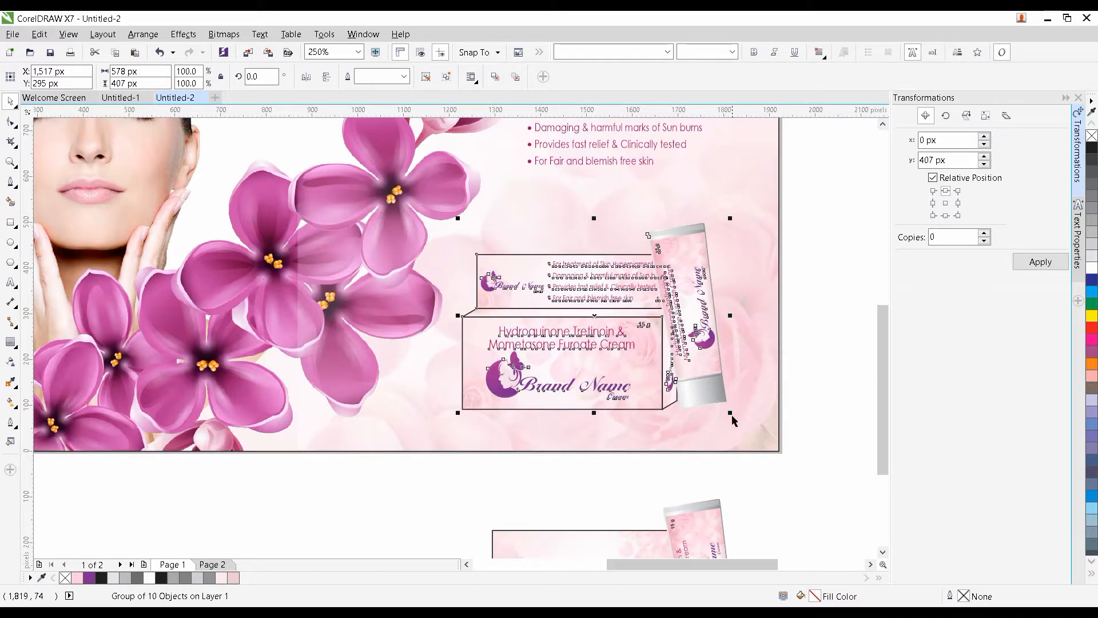
pyautogui.moveTo(735, 422); pyautogui.dragTo(752, 448)
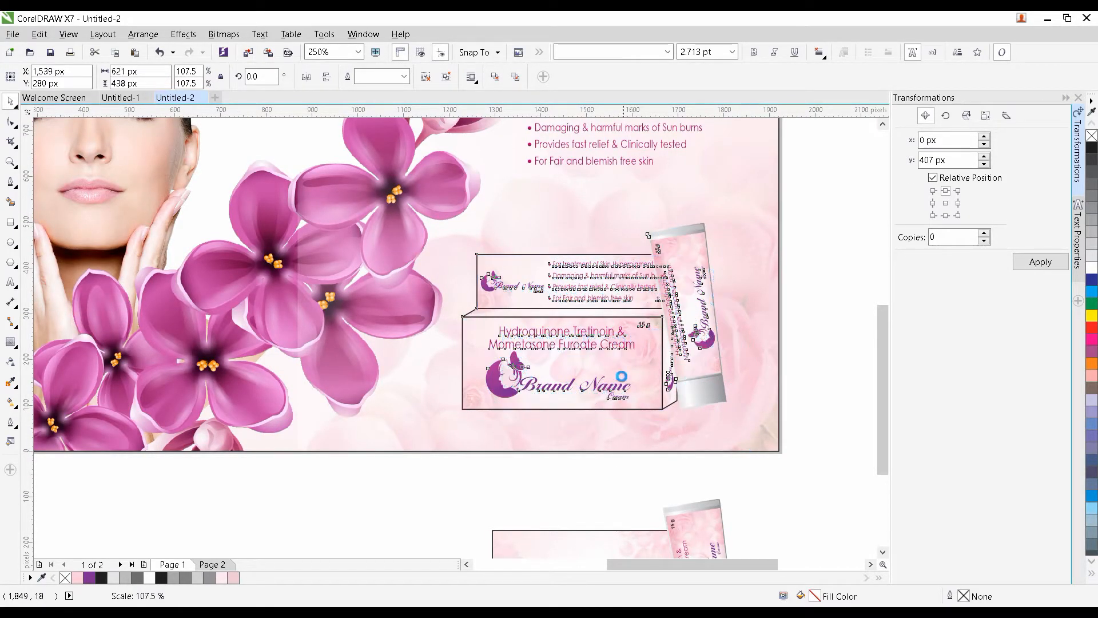
pyautogui.moveTo(611, 371); pyautogui.dragTo(611, 368)
# Delete the leftover ungrouped box and tube copy below the page.
pyautogui.moveTo(713, 404); pyautogui.dragTo(671, 248)
pyautogui.scroll(-1, 664, 321)
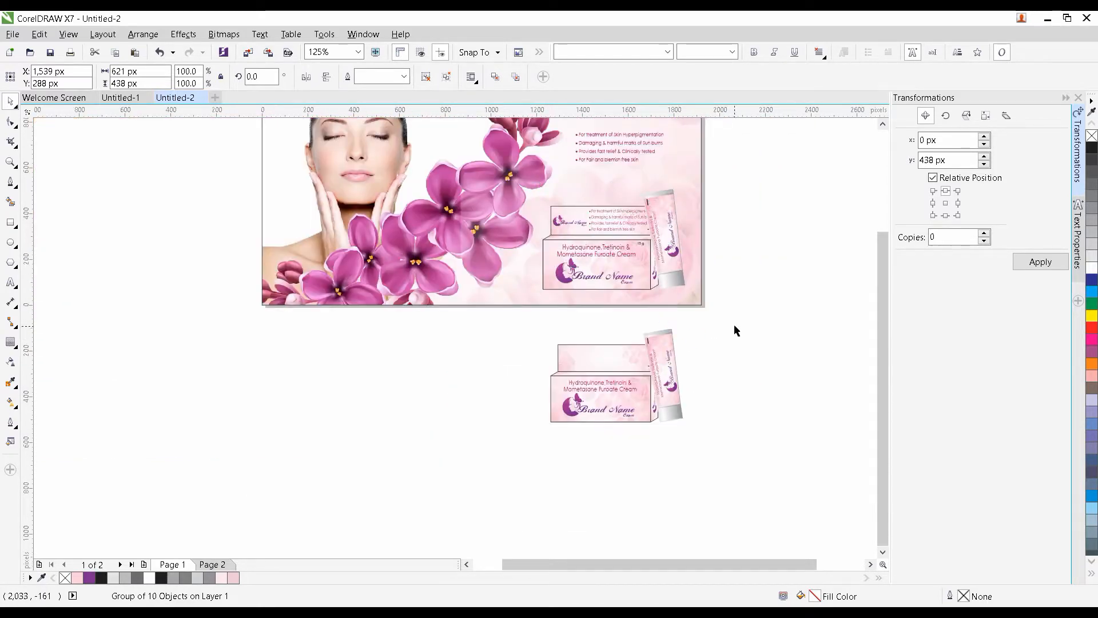
pyautogui.moveTo(734, 326); pyautogui.dragTo(547, 462)
pyautogui.scroll(2, 590, 421)
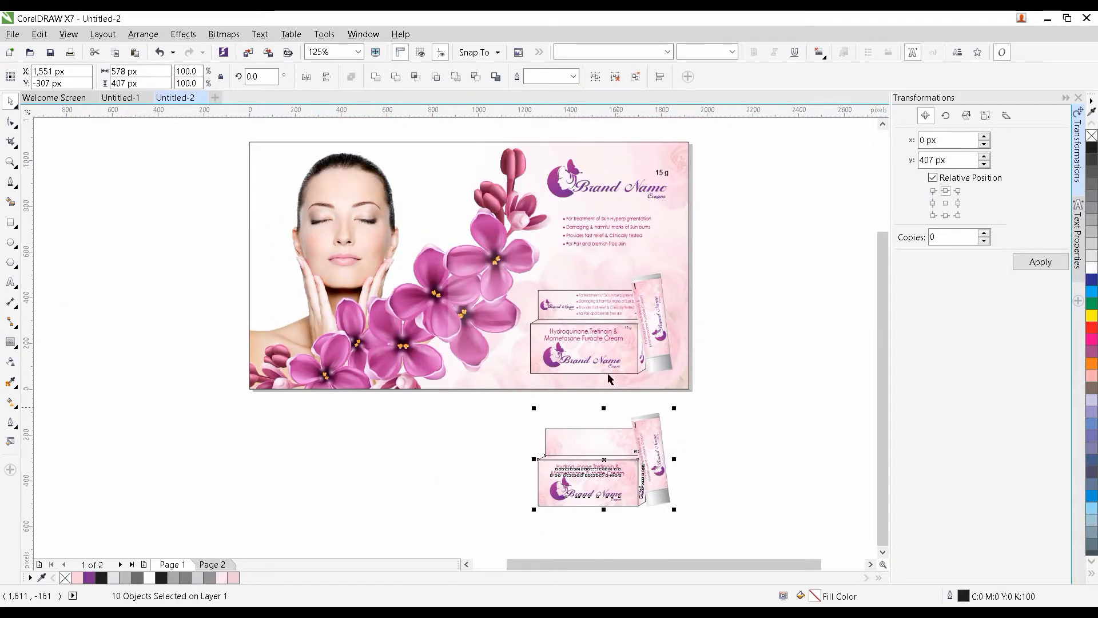
pyautogui.press('Delete')
# Create a vertically mirrored copy of the product mockup and place it directly beneath the original so the box edges meet.
pyautogui.scroll(1, 550, 354)
pyautogui.click(549, 354)
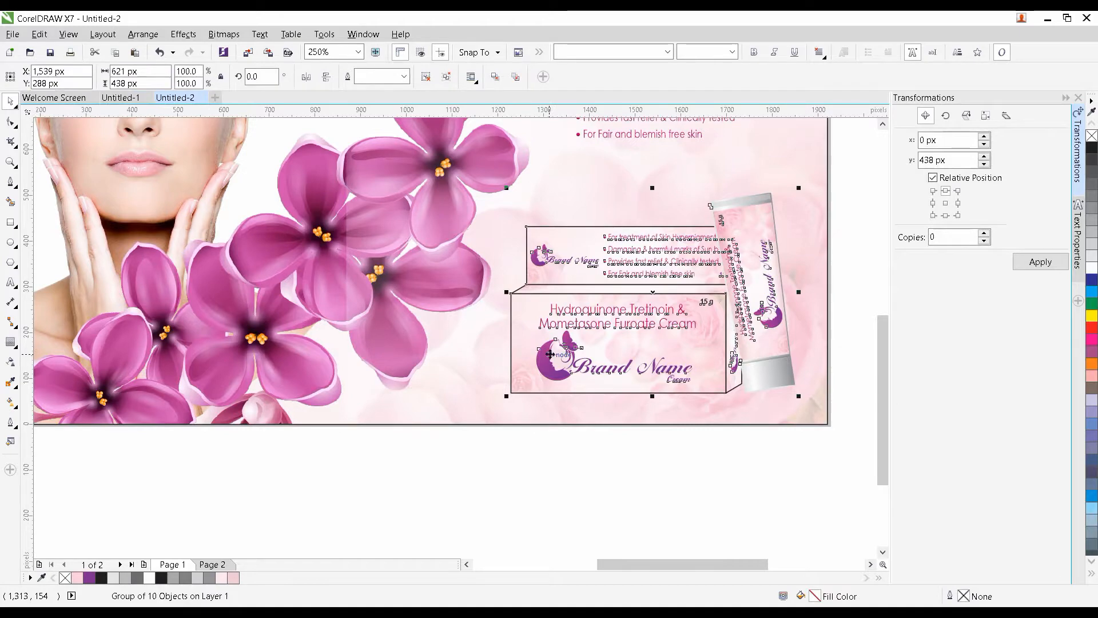
pyautogui.click(326, 76)
pyautogui.moveTo(552, 224); pyautogui.dragTo(537, 421)
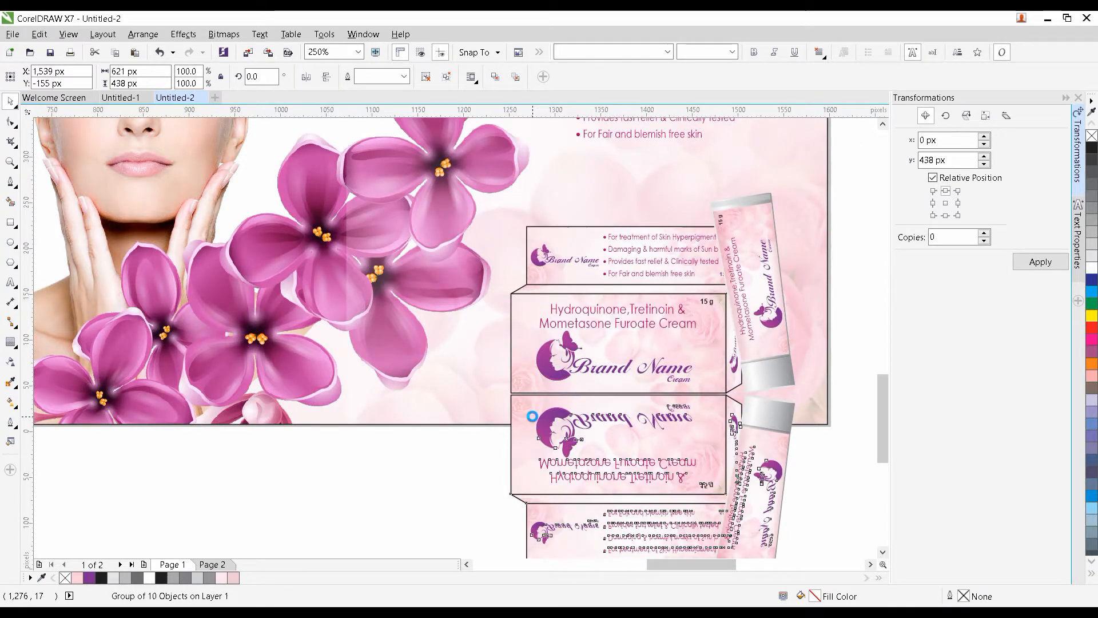
pyautogui.scroll(1, 538, 422)
pyautogui.scroll(1, 538, 413)
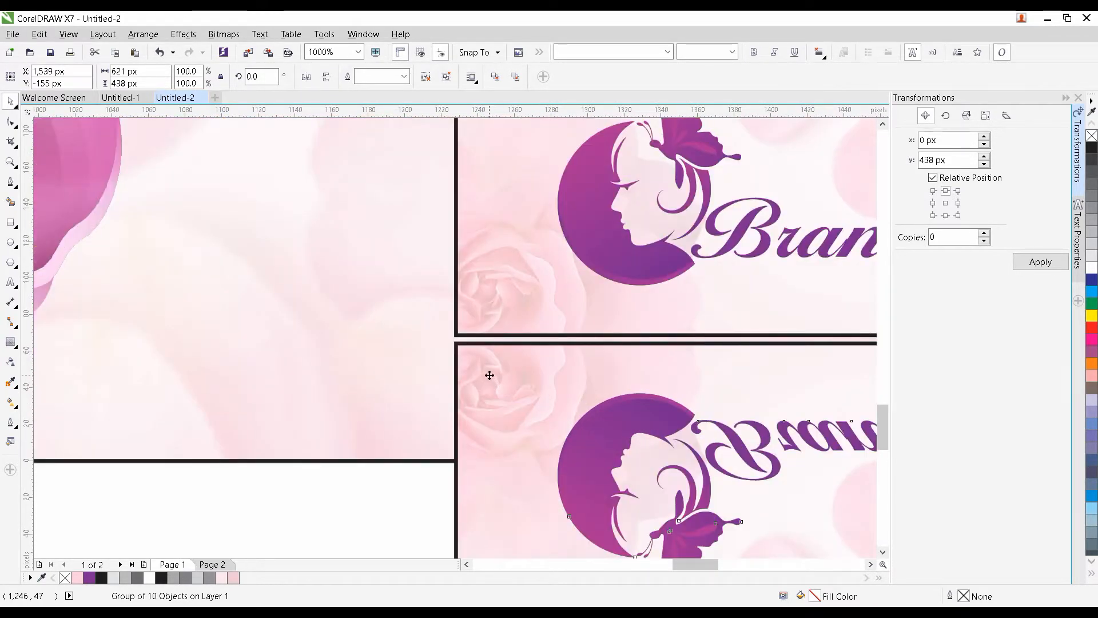
pyautogui.moveTo(489, 375); pyautogui.dragTo(485, 368)
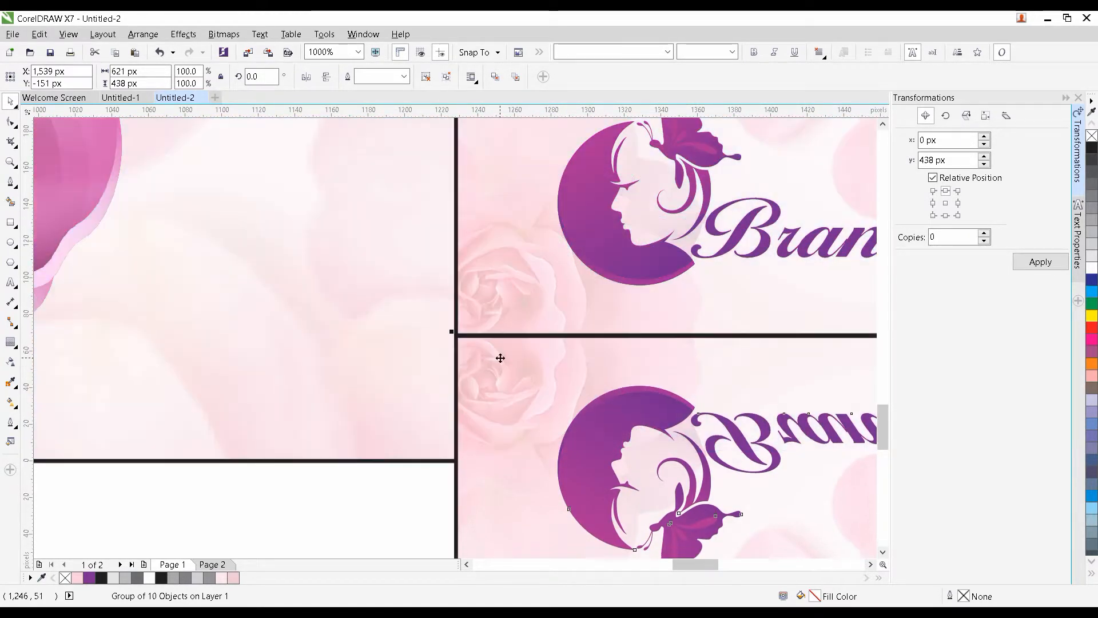
pyautogui.scroll(-2, 501, 358)
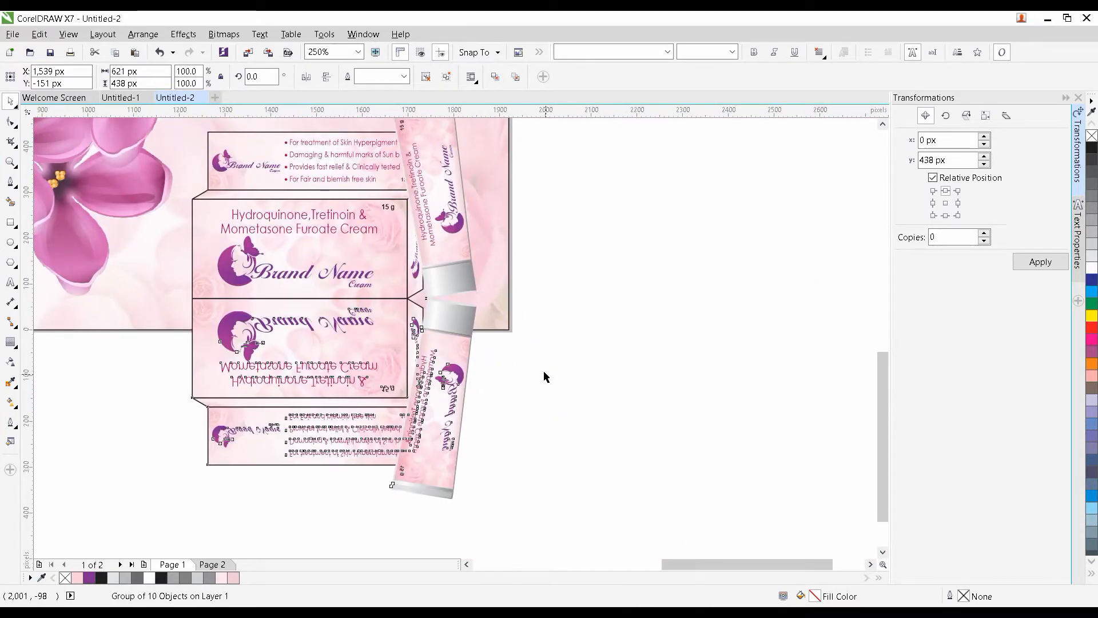
# Skew the mirrored box's side panel upward so its edge meets the original box's side panel.
pyautogui.click(543, 372)
pyautogui.scroll(1, 421, 313)
pyautogui.keyDown('ctrl'); pyautogui.click(414, 314); pyautogui.keyUp('ctrl')
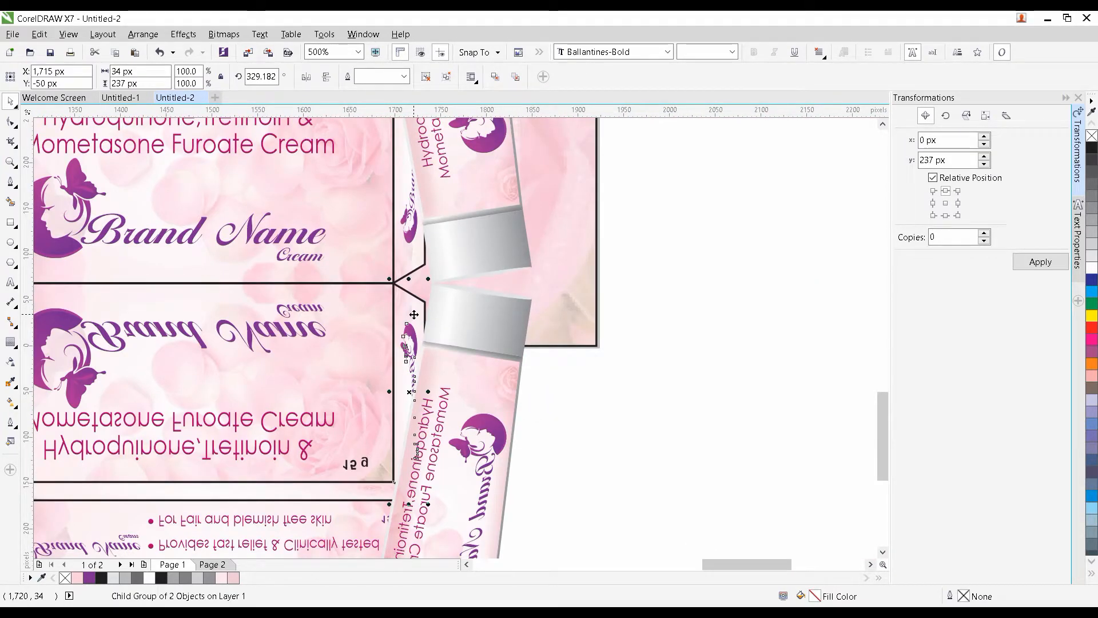
pyautogui.click(414, 314)
pyautogui.moveTo(431, 394); pyautogui.dragTo(511, 276)
pyautogui.click(602, 406)
# Try to rotate the mirrored tube to about 276.9° and align its silver cap beneath the original tube's cap.
pyautogui.keyDown('ctrl'); pyautogui.click(461, 346); pyautogui.keyUp('ctrl')
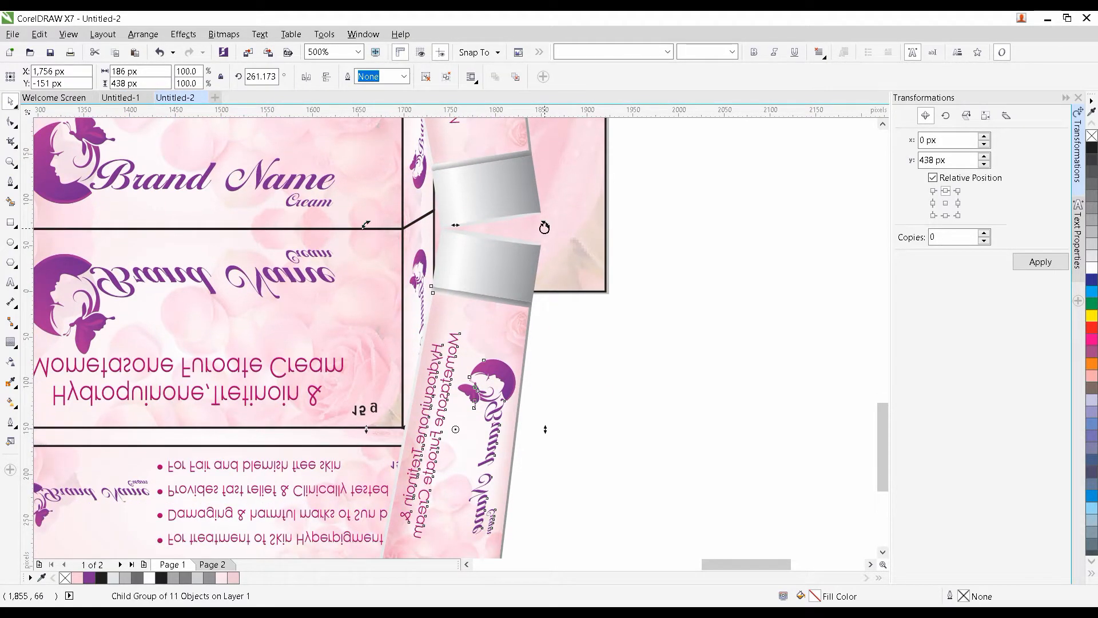
pyautogui.moveTo(544, 227); pyautogui.dragTo(495, 207)
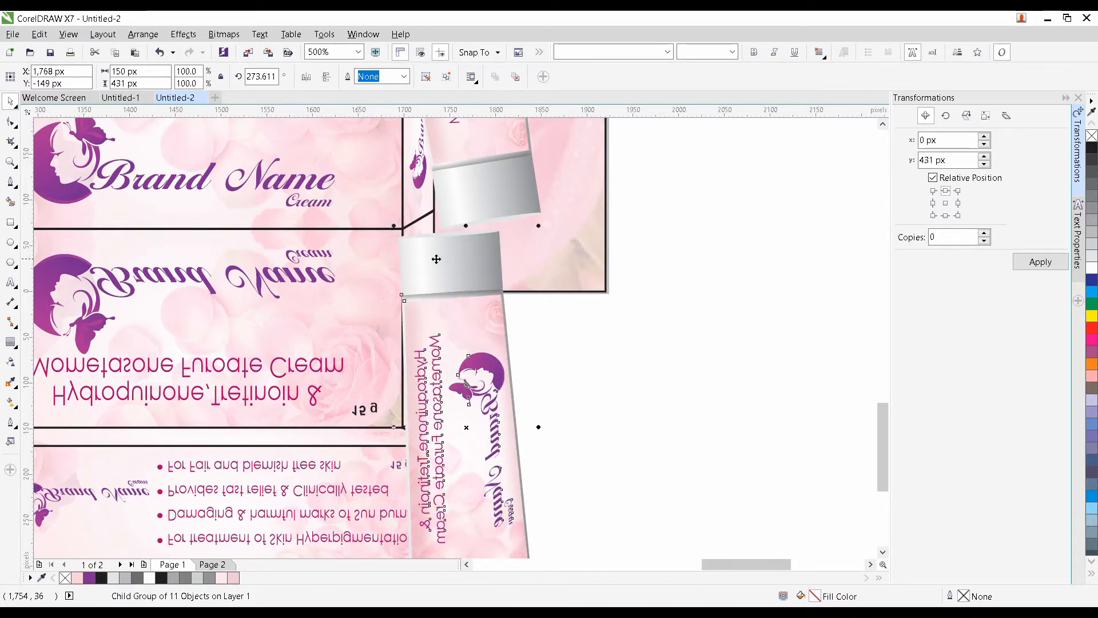
pyautogui.moveTo(440, 260); pyautogui.dragTo(495, 252)
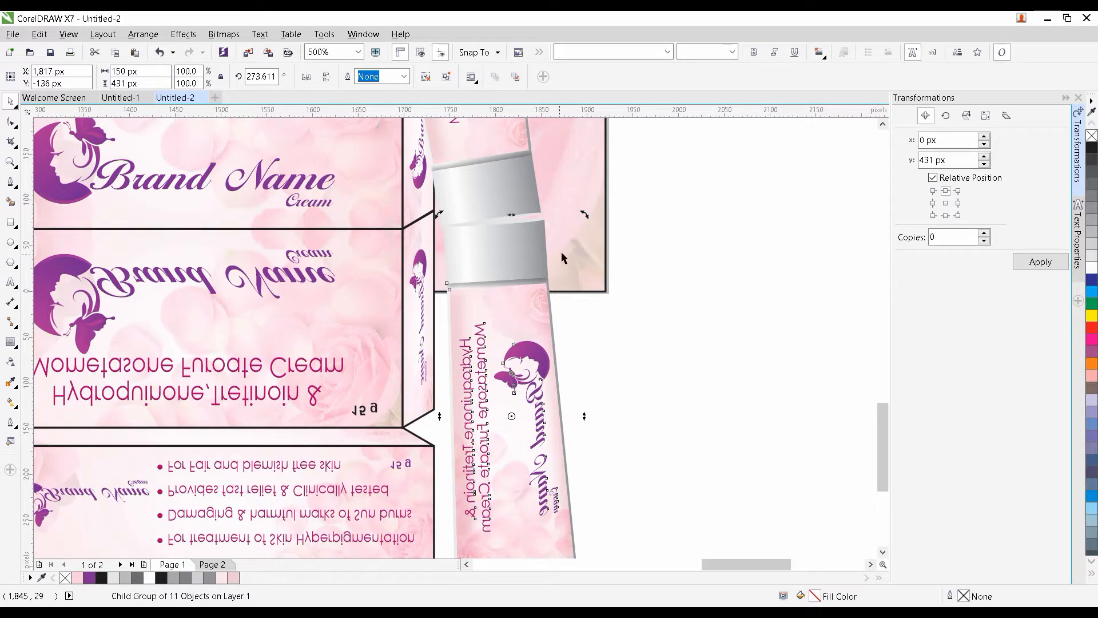
pyautogui.moveTo(582, 216); pyautogui.dragTo(571, 208)
pyautogui.moveTo(470, 255); pyautogui.dragTo(487, 256)
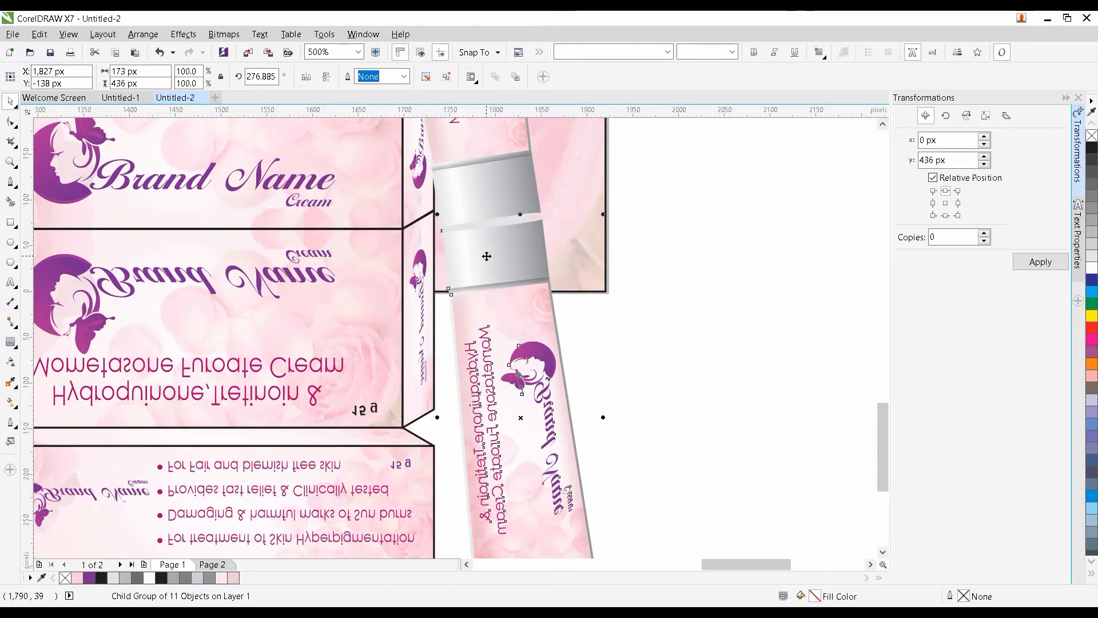
pyautogui.scroll(-3, 487, 256)
pyautogui.scroll(1, 556, 372)
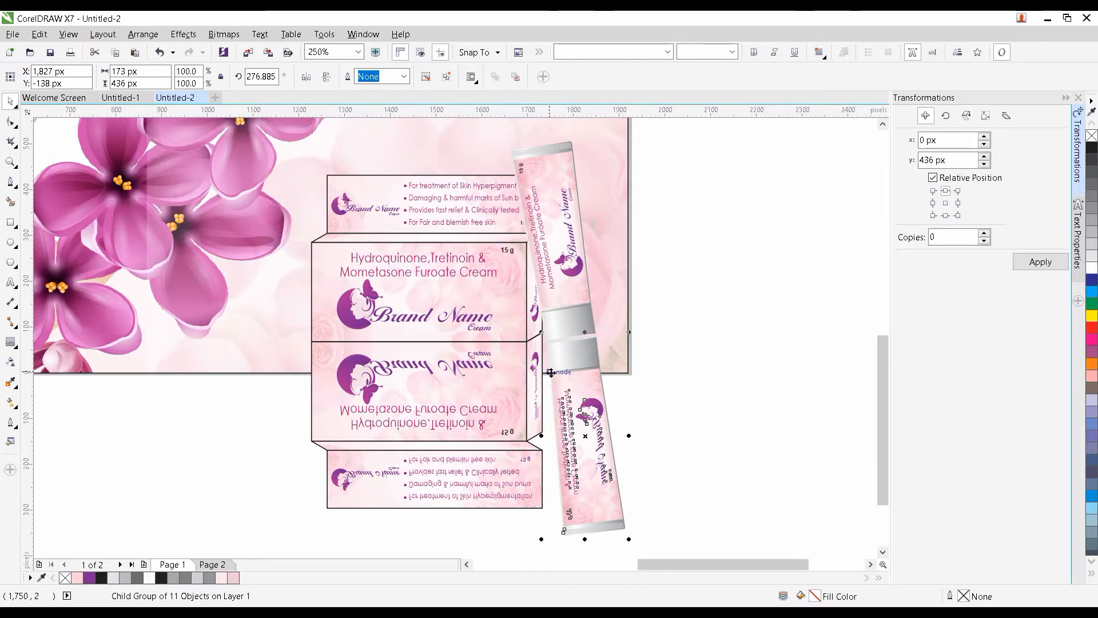
pyautogui.scroll(1, 549, 366)
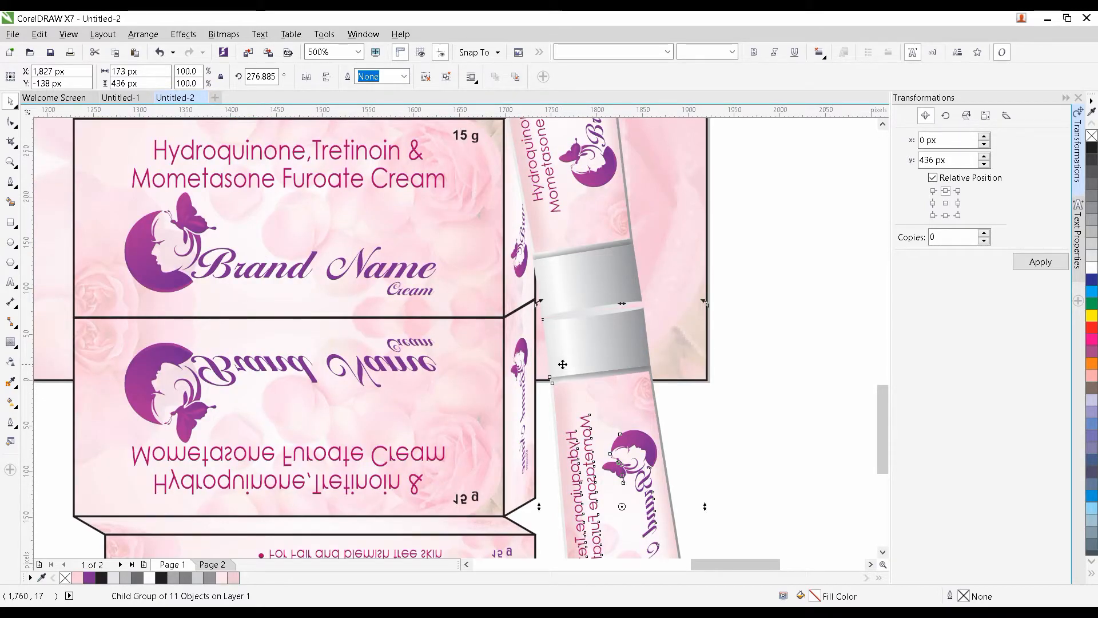
pyautogui.scroll(-2, 578, 360)
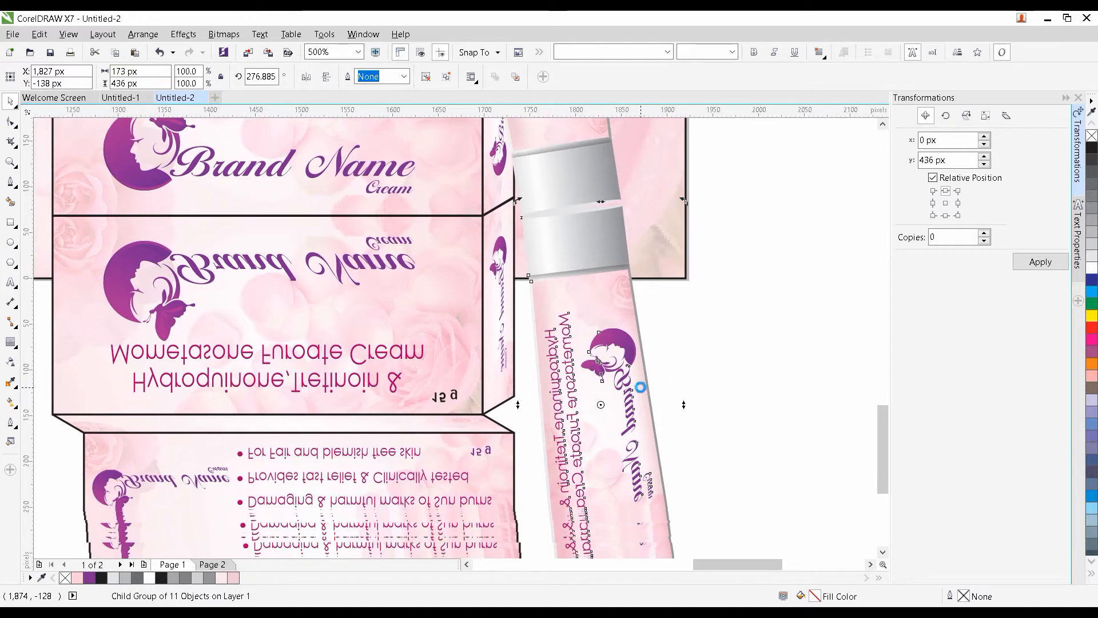
# Undo the rotations and moves of the mirrored tube.
pyautogui.hotkey('ctrl', 'z')
pyautogui.hotkey('ctrl', 'z')
pyautogui.hotkey('ctrl', 'z')
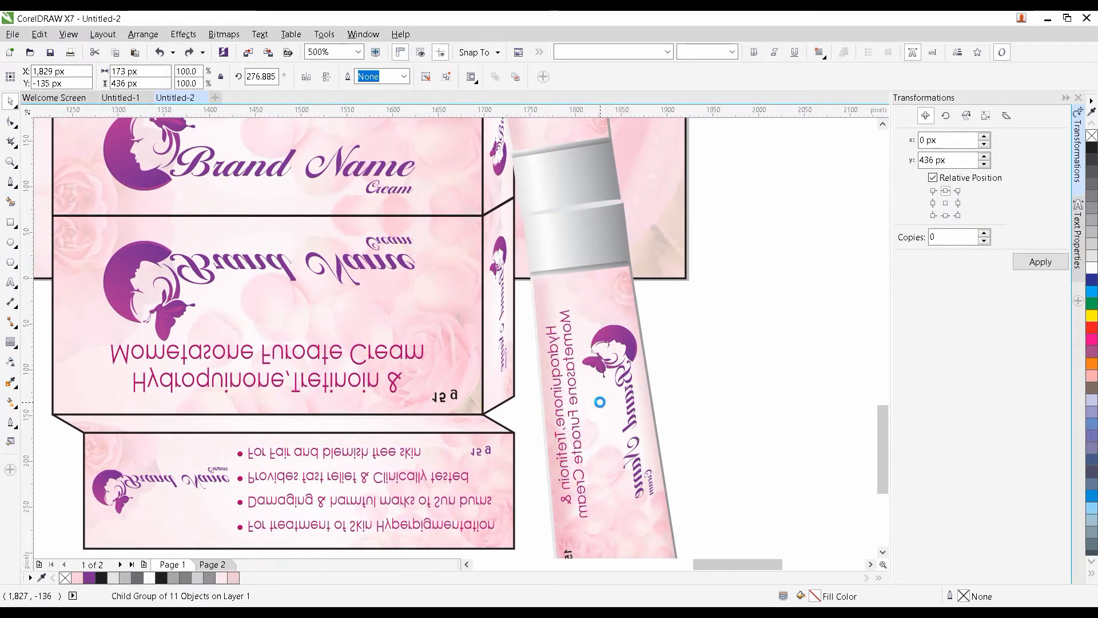
pyautogui.hotkey('ctrl', 'z')
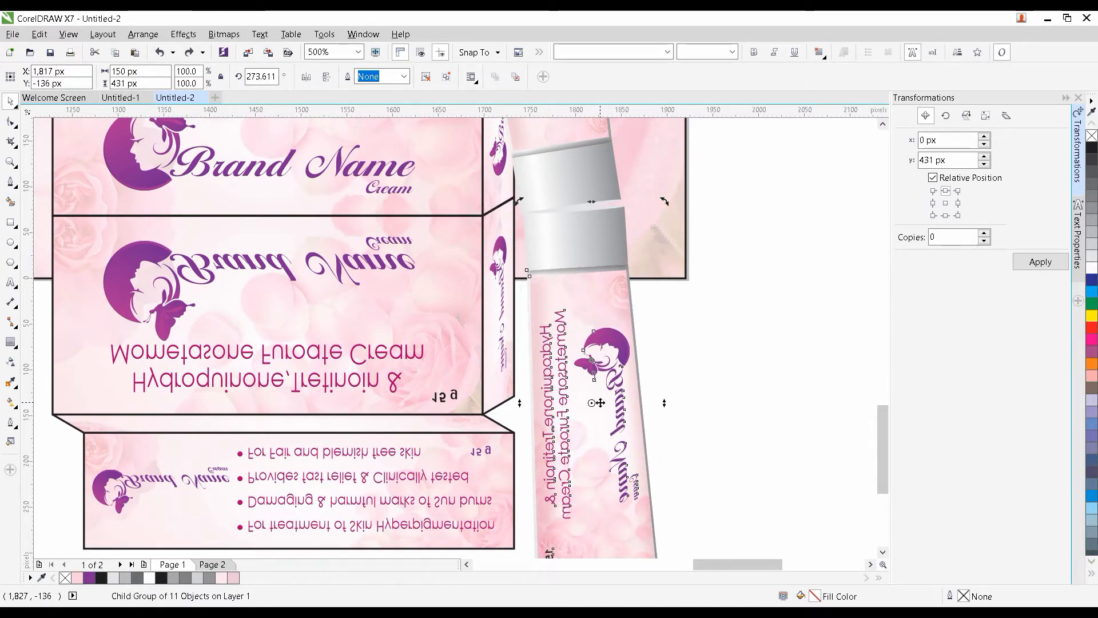
pyautogui.hotkey('ctrl', 'z')
pyautogui.hotkey('ctrl', 'z')
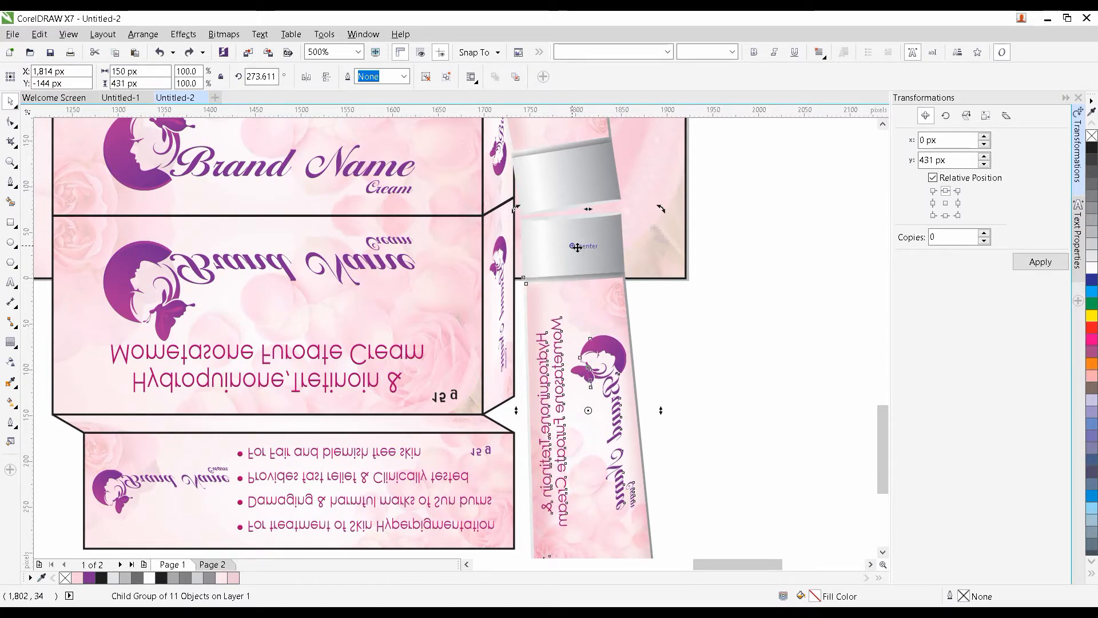
pyautogui.hotkey('ctrl', 'z')
pyautogui.hotkey('ctrl', 'z')
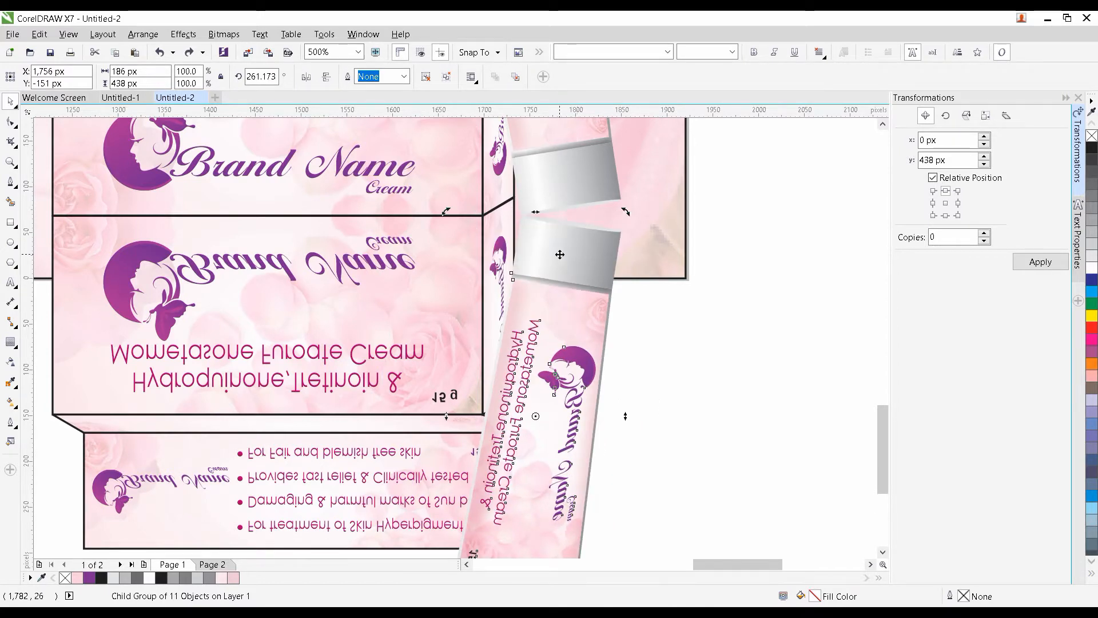
# Select the complete mirrored mockup group, covering both box faces and the tube.
pyautogui.scroll(2, 570, 331)
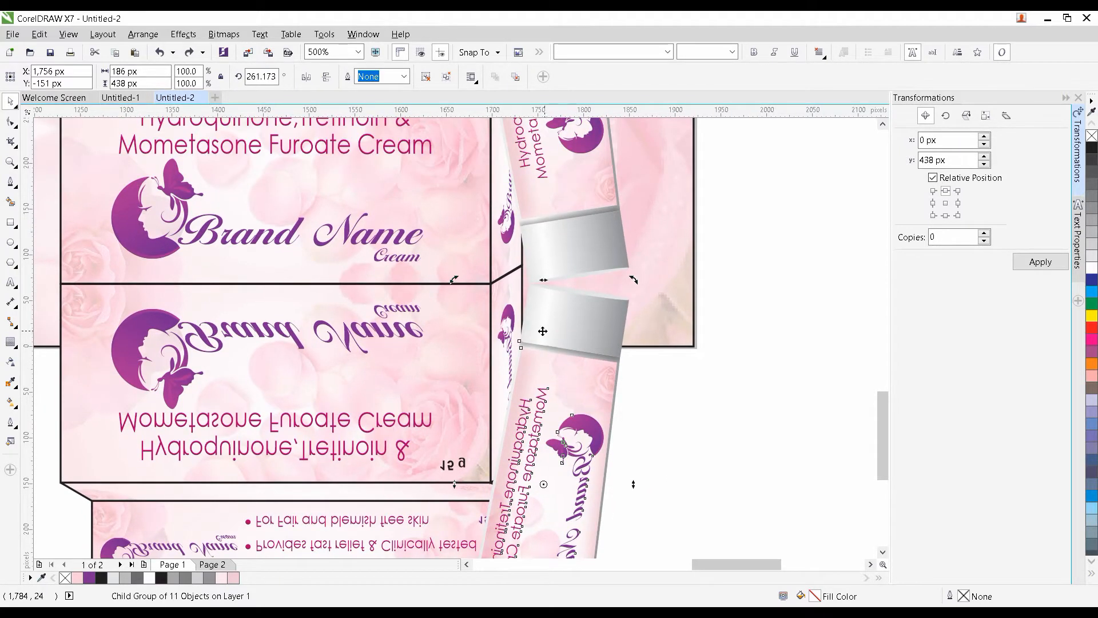
pyautogui.scroll(-2, 718, 398)
pyautogui.click(719, 398)
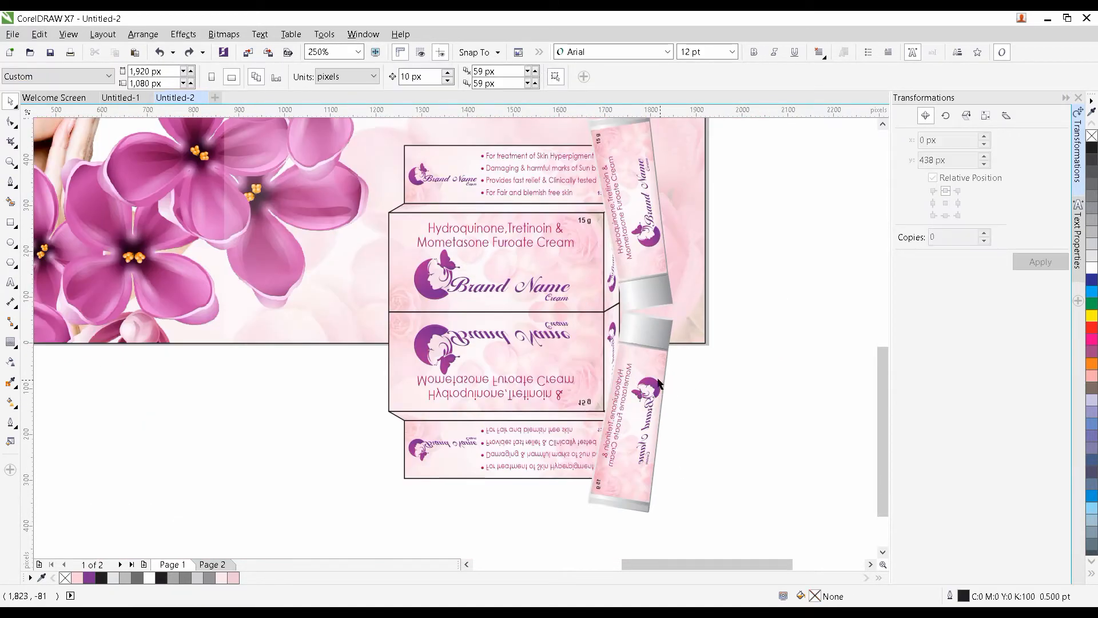
pyautogui.click(525, 343)
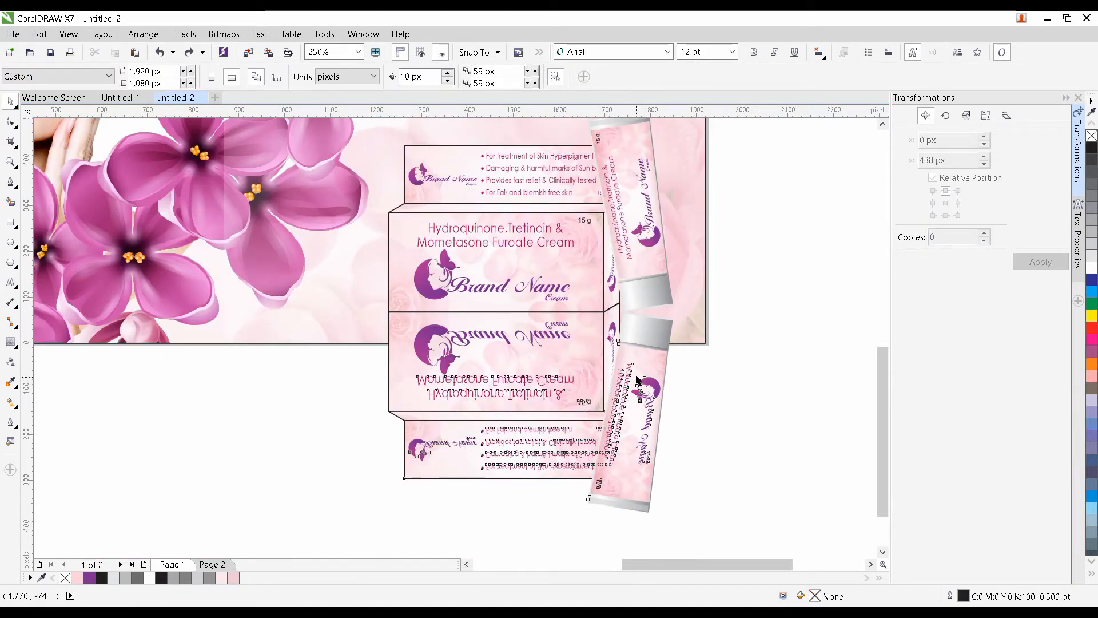
# Try to convert the mirrored mockup to a 100 dpi CMYK bitmap with a transparent background.
pyautogui.click(288, 35)
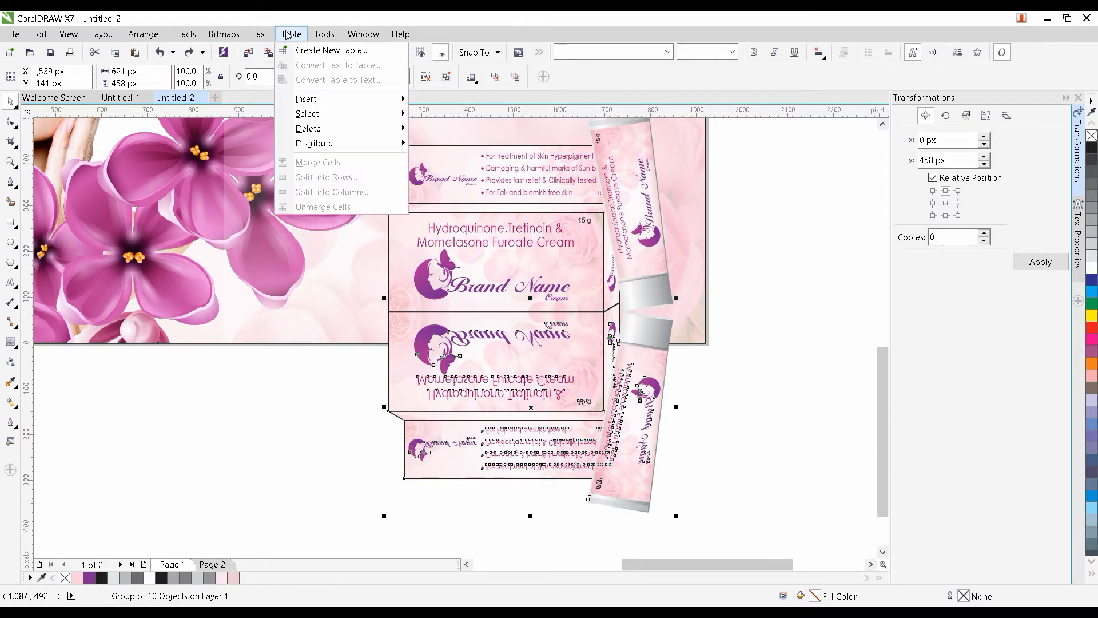
pyautogui.moveTo(224, 34)
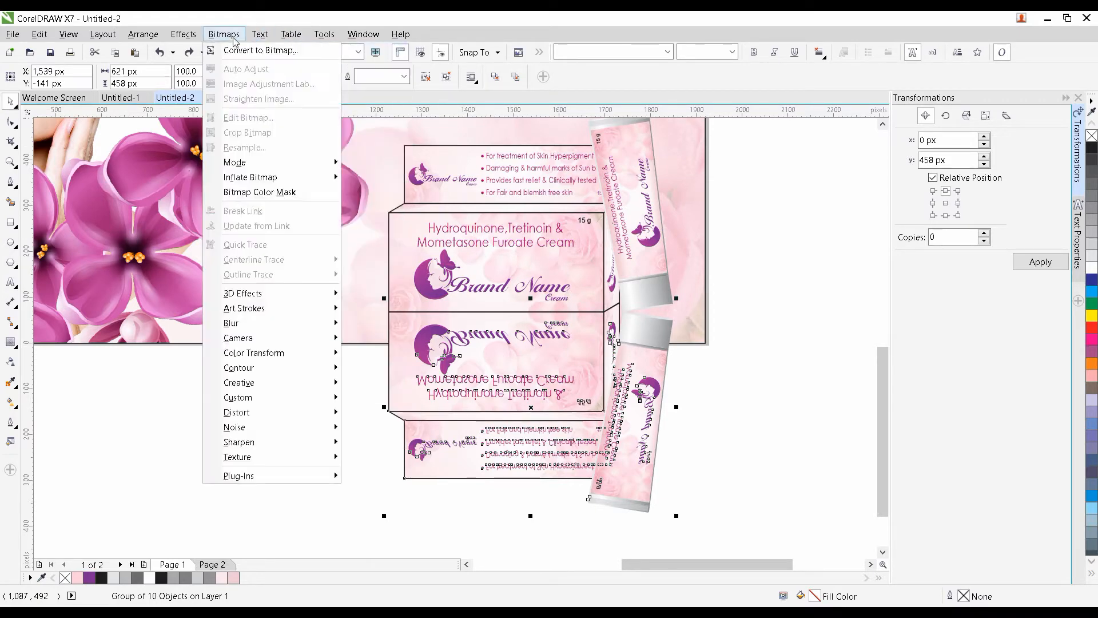
pyautogui.click(252, 47)
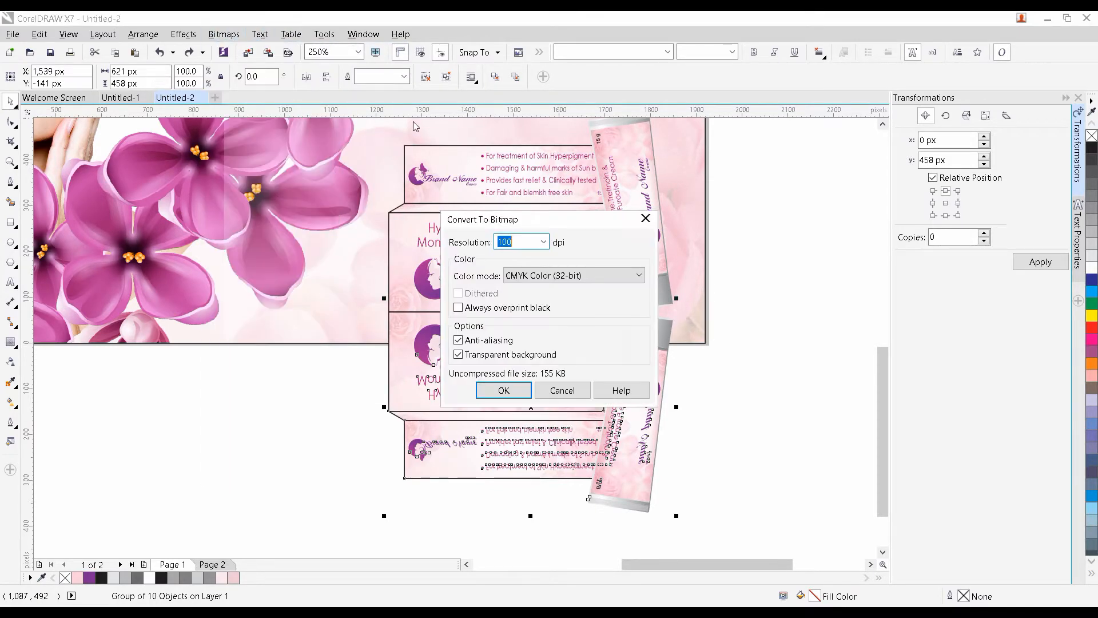
pyautogui.click(503, 390)
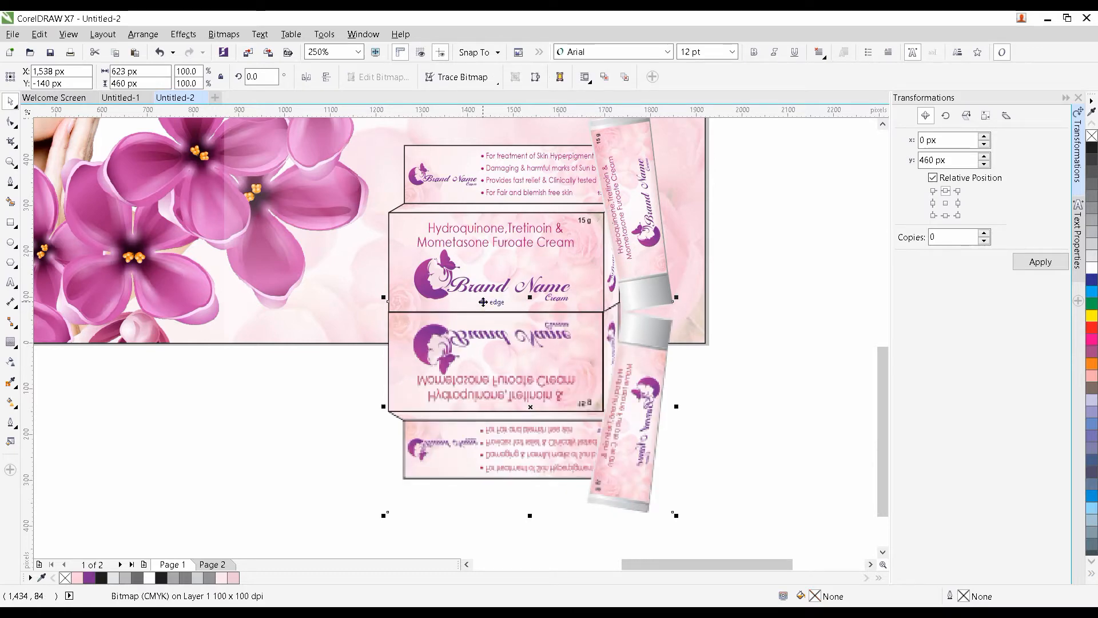
pyautogui.hotkey('ctrl', 'z')
# Convert the mirrored mockup to a 300 dpi CMYK bitmap with anti-aliasing and a transparent background.
pyautogui.click(224, 34)
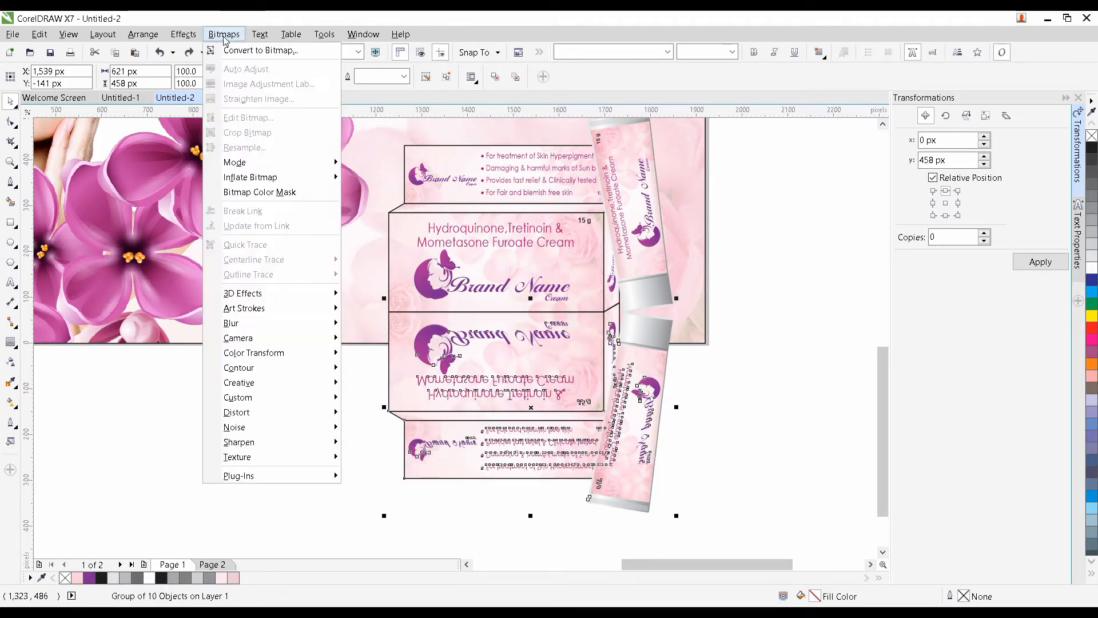
pyautogui.click(243, 50)
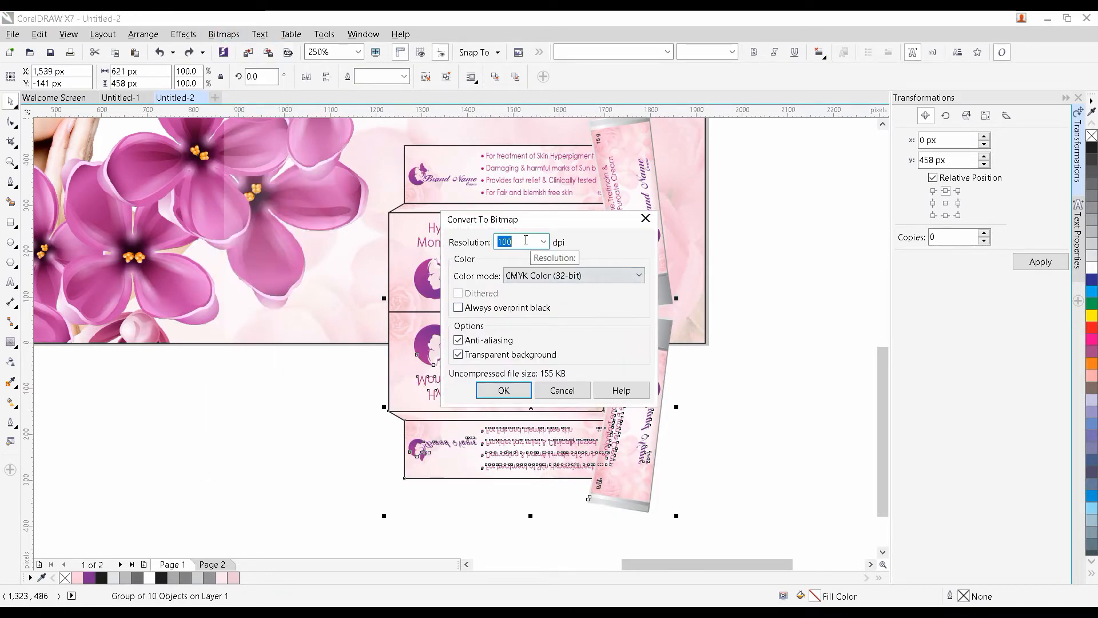
pyautogui.write('200')
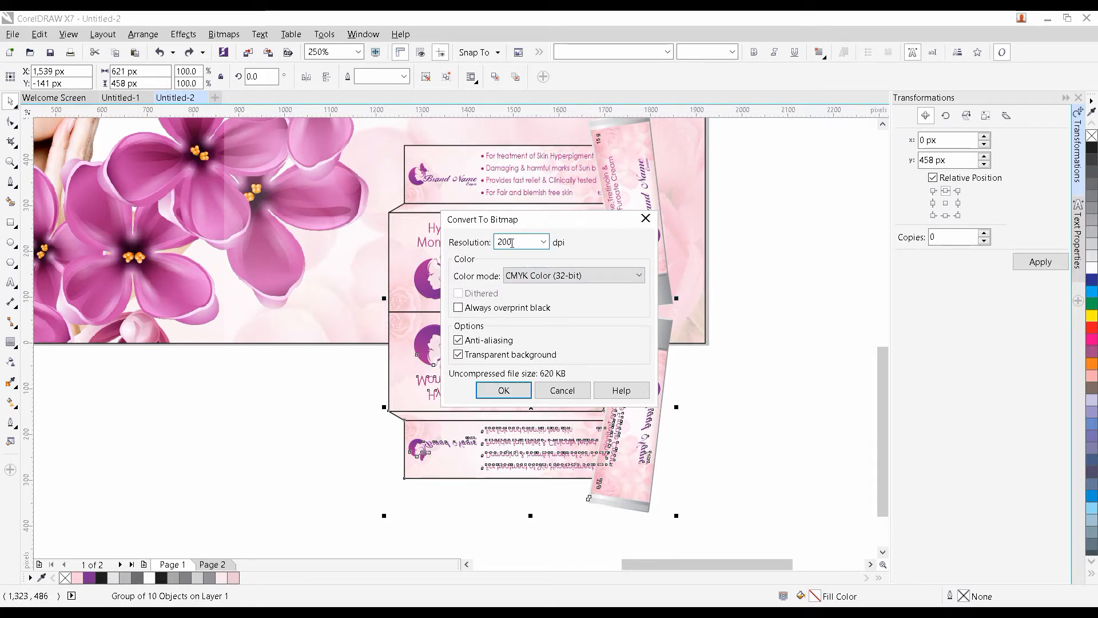
pyautogui.click(504, 390)
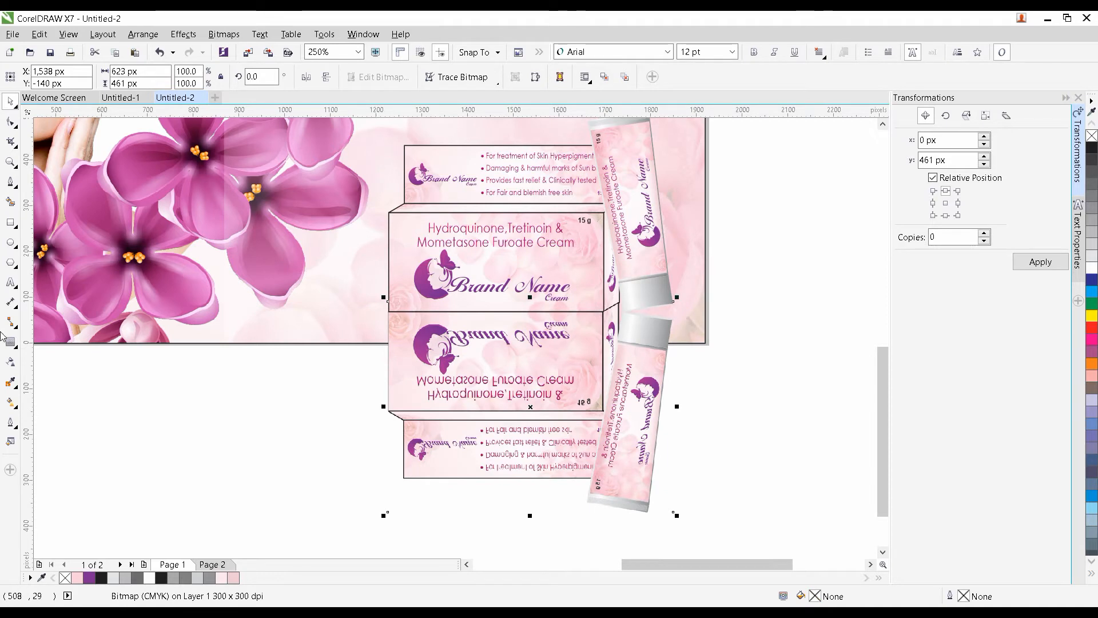
# Apply a vertical linear transparency at -90° to the mirrored bitmap, fading it downward just below the box as a soft reflection.
pyautogui.click(11, 362)
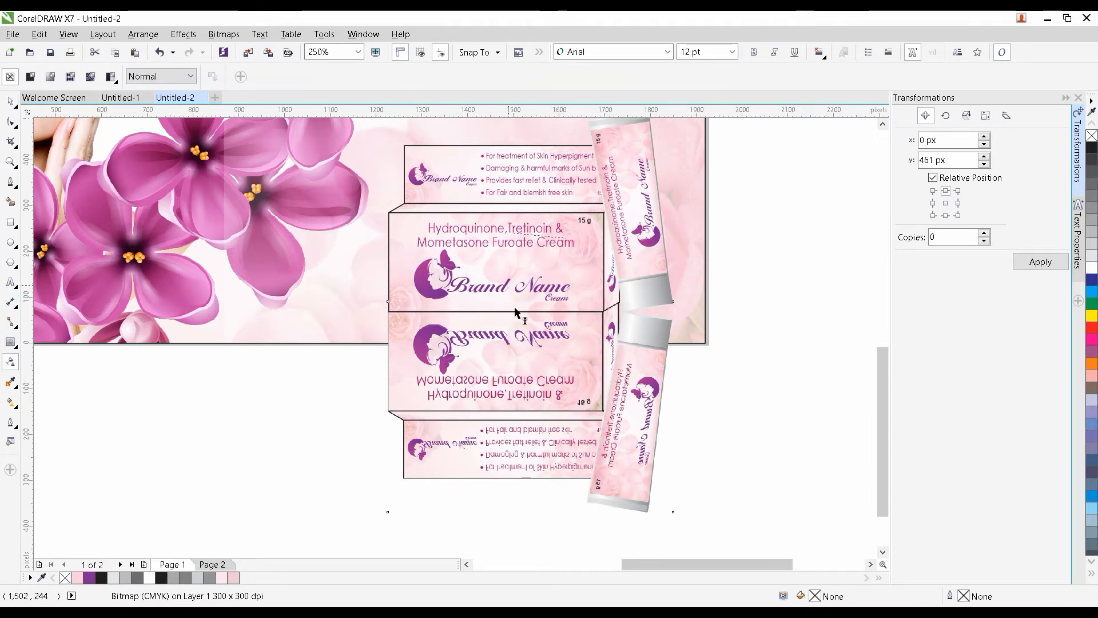
pyautogui.moveTo(515, 314); pyautogui.dragTo(514, 362)
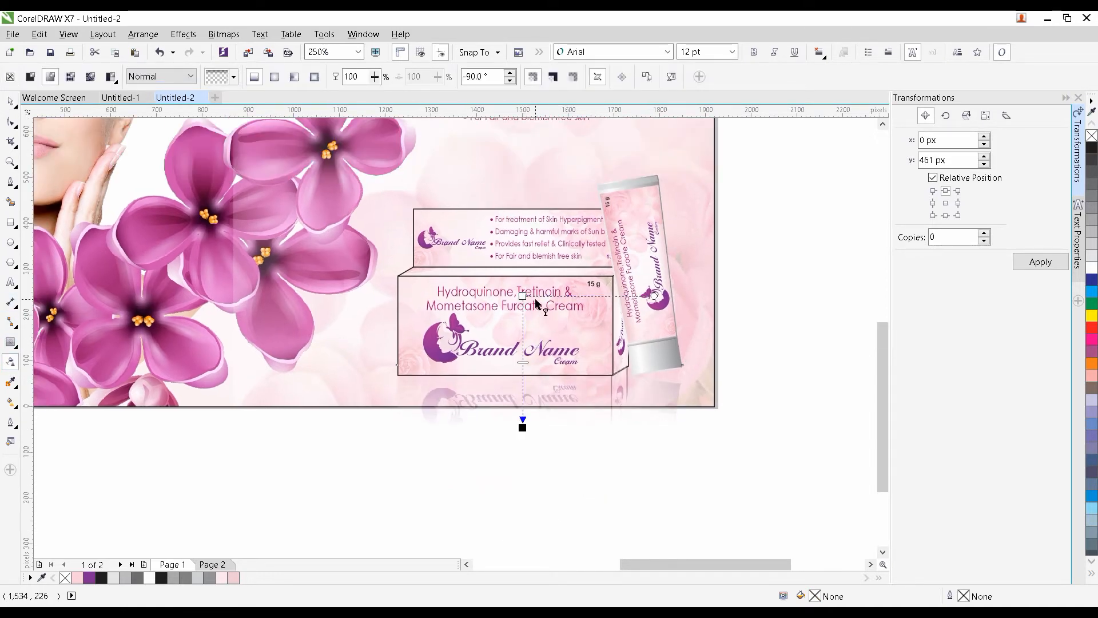
pyautogui.moveTo(523, 295); pyautogui.dragTo(522, 201)
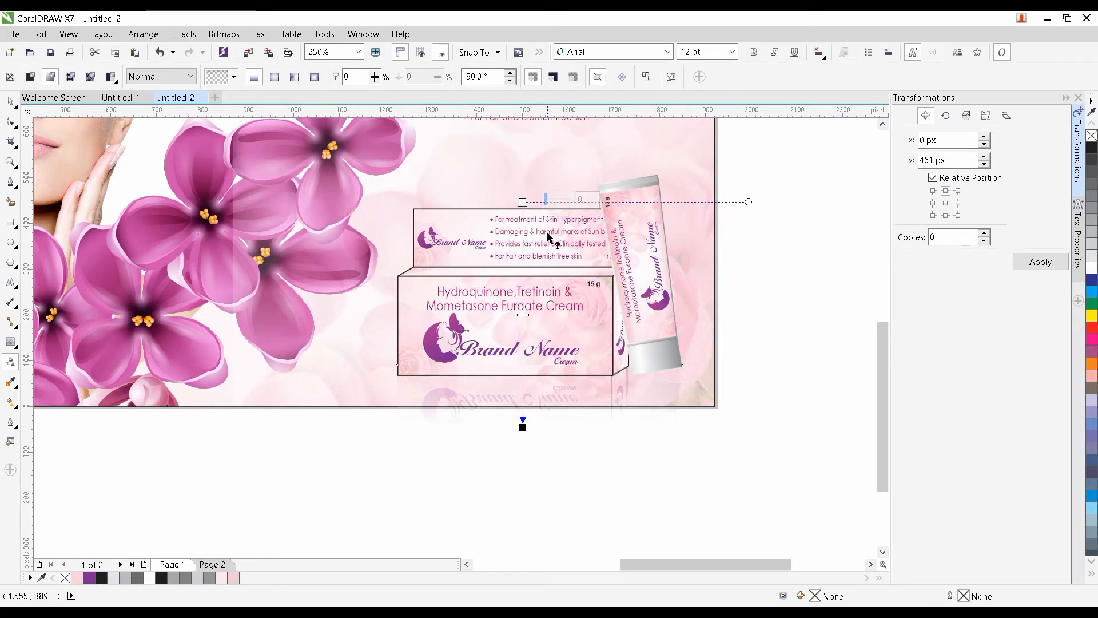
pyautogui.scroll(-2, 505, 347)
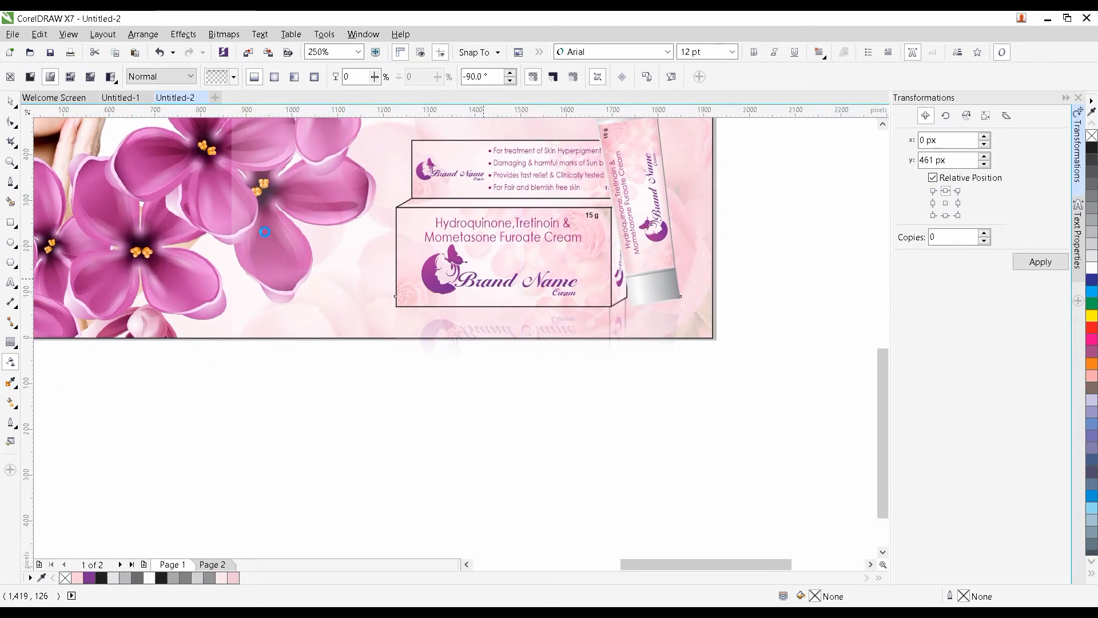
# PowerClip the faded reflection inside the page's background rectangle and deselect it.
pyautogui.click(10, 102)
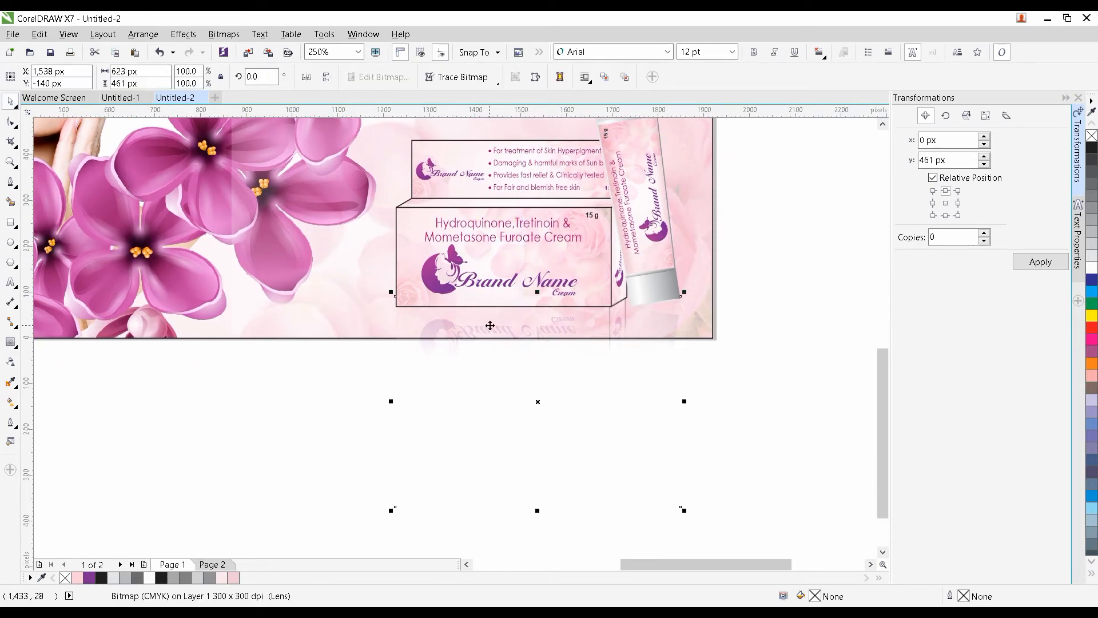
pyautogui.rightClick(490, 245)
pyautogui.click(549, 252)
pyautogui.click(328, 318)
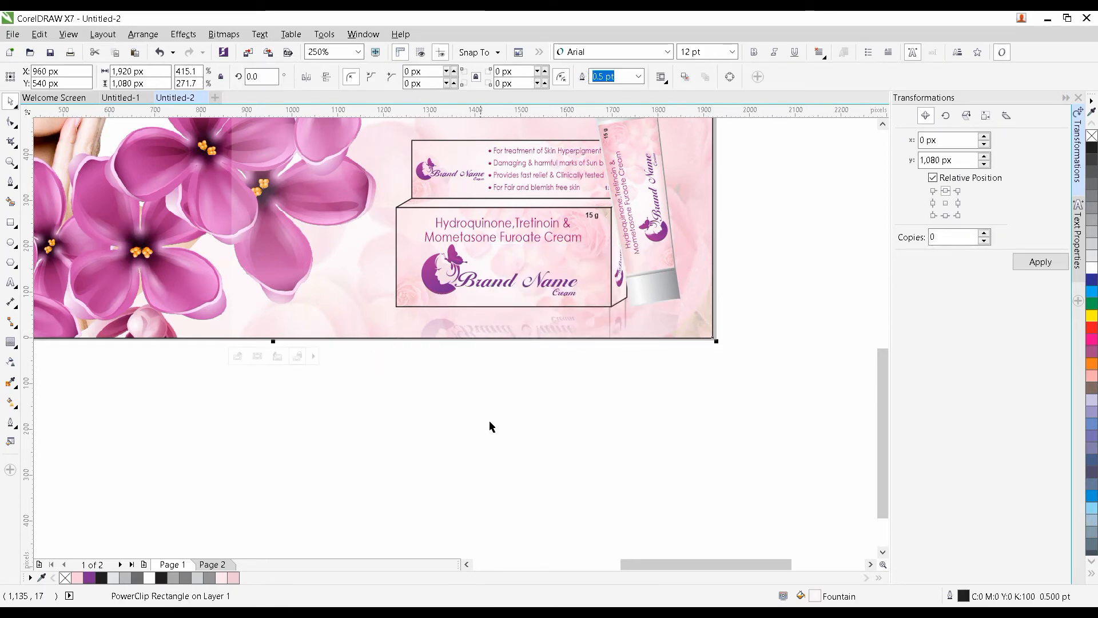
pyautogui.click(565, 466)
pyautogui.scroll(-1, 626, 355)
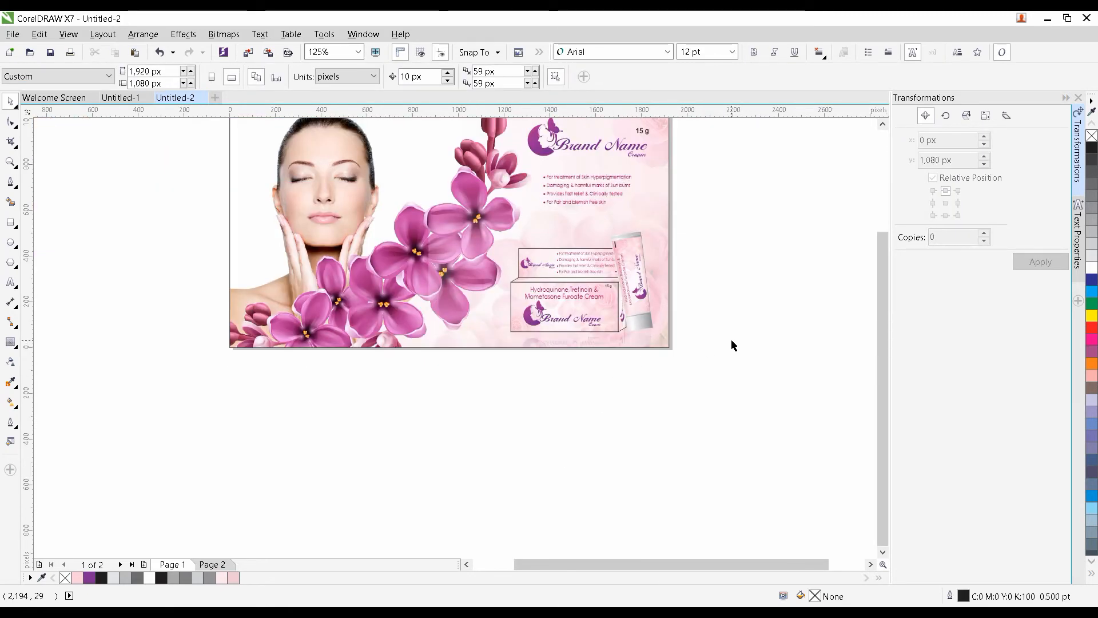
pyautogui.moveTo(523, 326); pyautogui.dragTo(587, 452)
pyautogui.moveTo(713, 400); pyautogui.dragTo(689, 404)
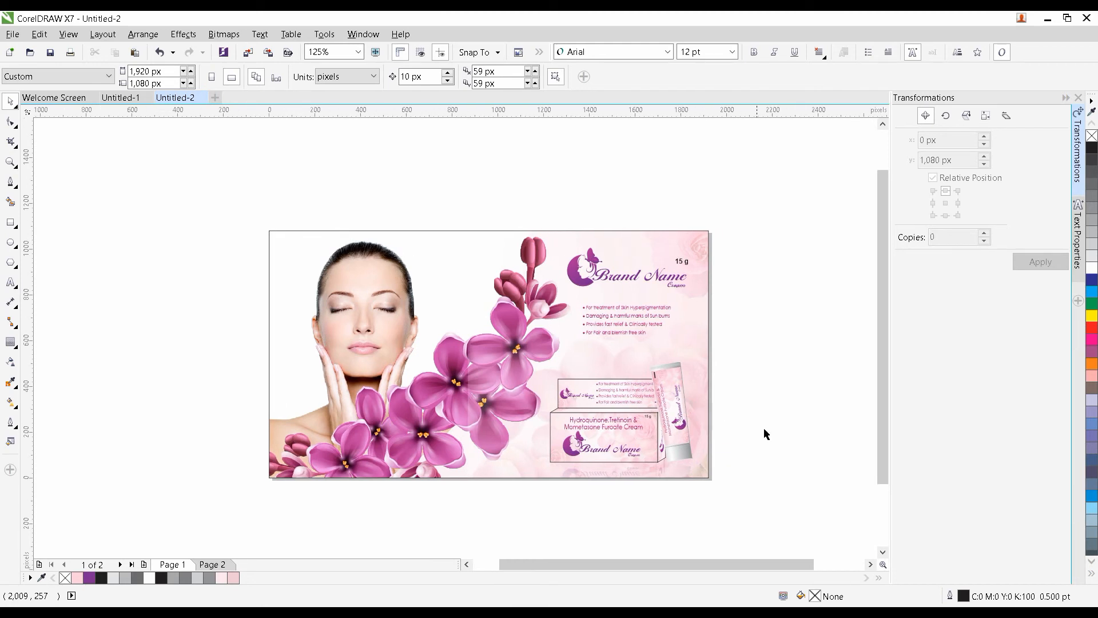
pyautogui.click(276, 246)
pyautogui.moveTo(231, 292); pyautogui.dragTo(258, 279)
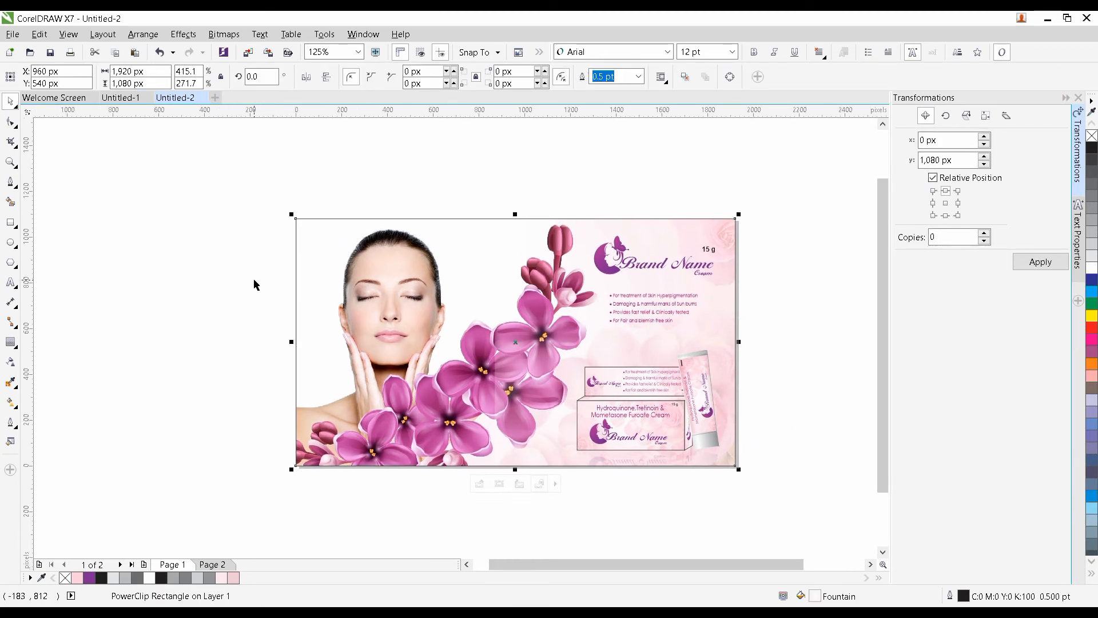
pyautogui.click(236, 282)
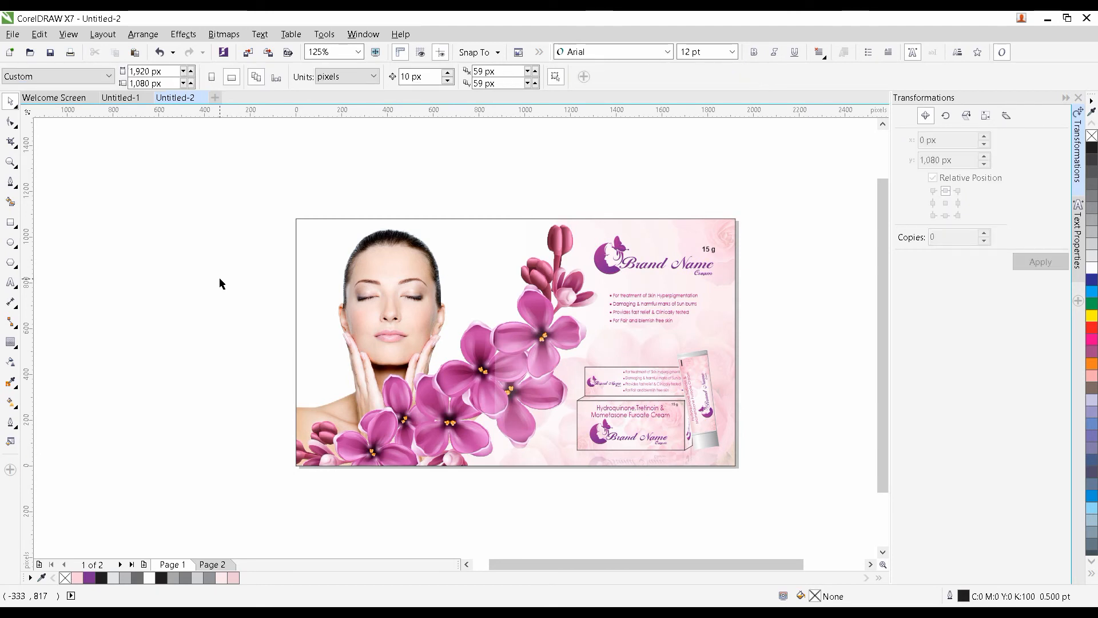